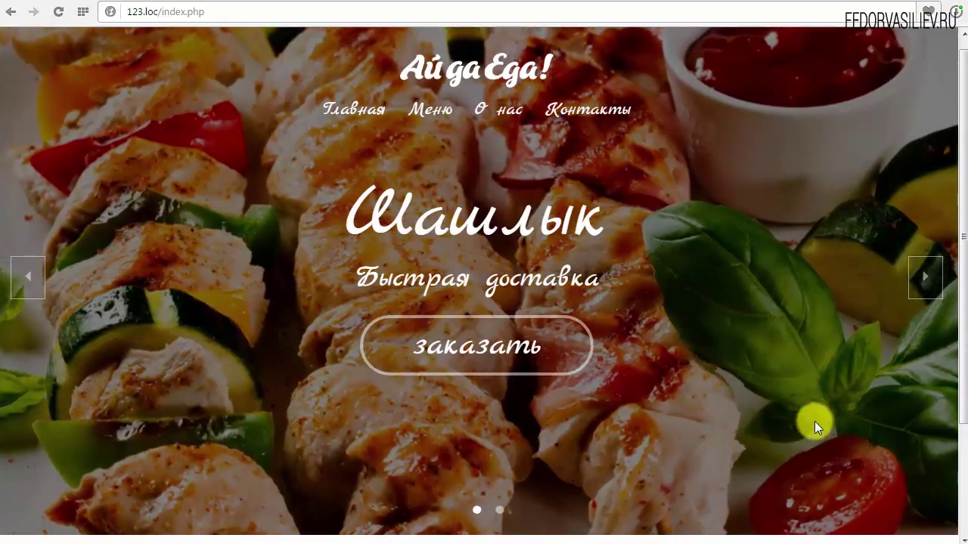
- Examine the welcome heading and the breakfast, lunch and dinner columns on the balbooa.com Tasty theme demo page
mouse_move(962, 180)
left_mouse_down()
mouse_move(953, 244)
mouse_move(954, 163)
left_mouse_up()
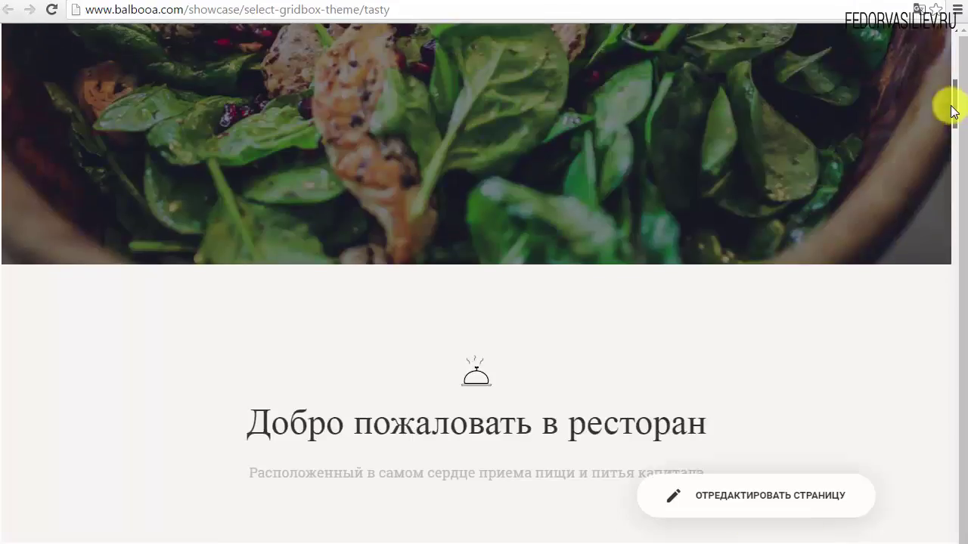
scroll(944, 102, "up", 4)
scroll(942, 121, "down", 4)
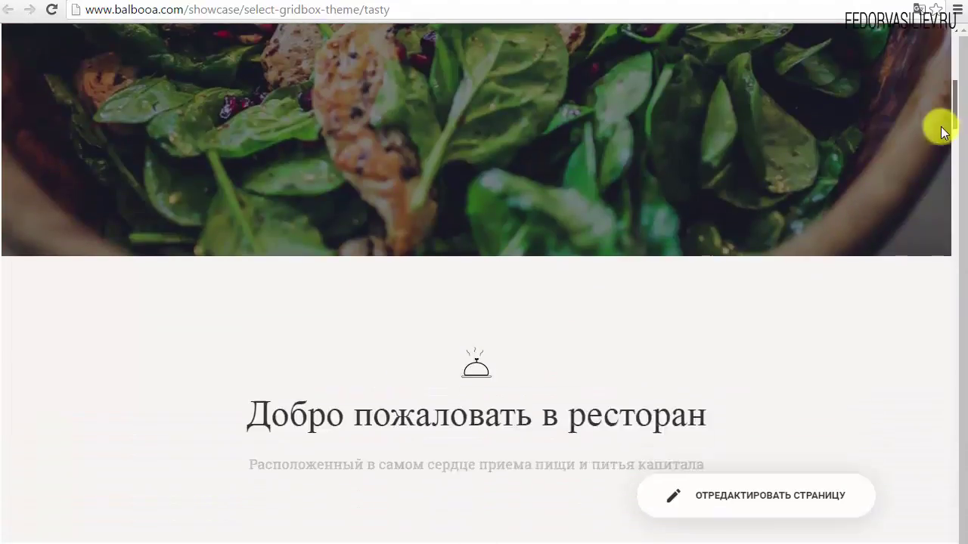
scroll(938, 144, "down", 5)
scroll(933, 156, "up", 1)
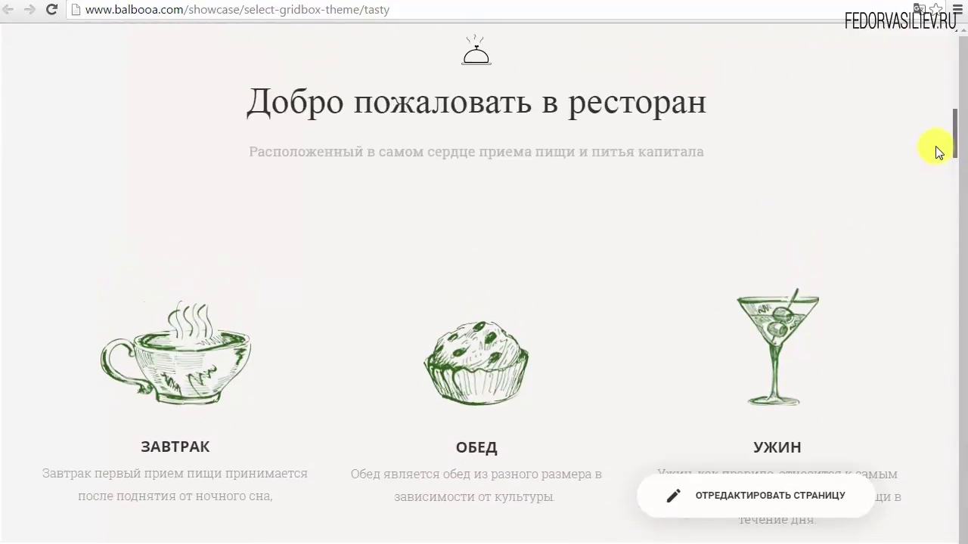
scroll(938, 152, "down", 2)
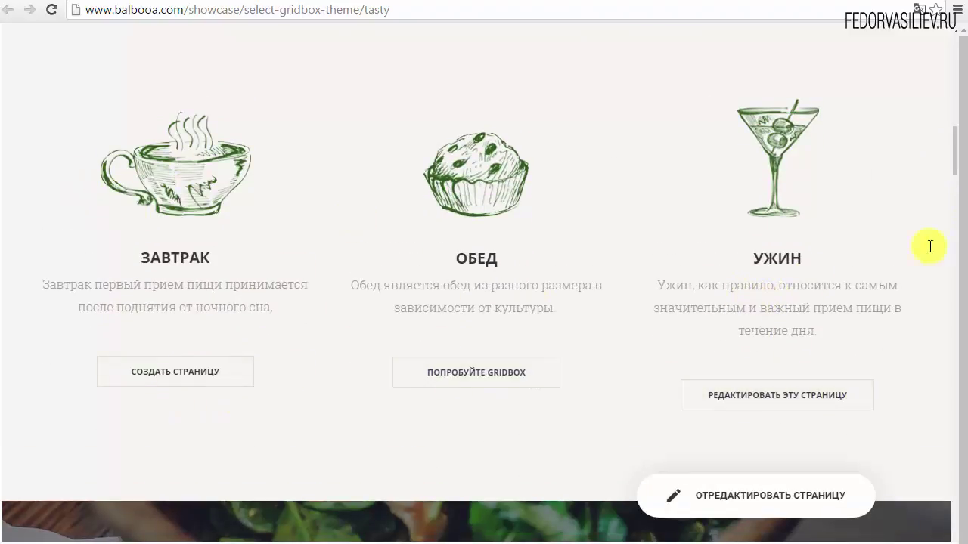
left_click_drag(955, 176, 951, 145)
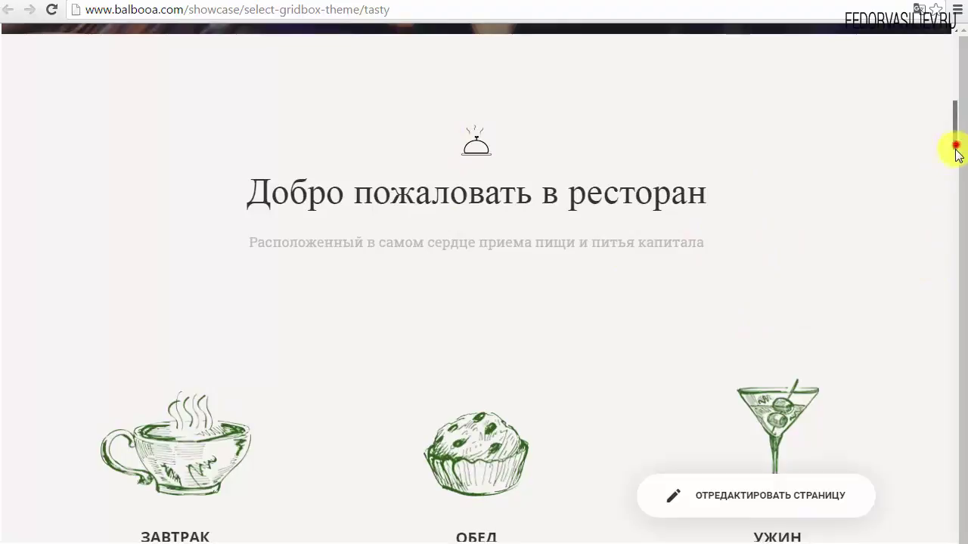
left_click_drag(957, 152, 933, 216)
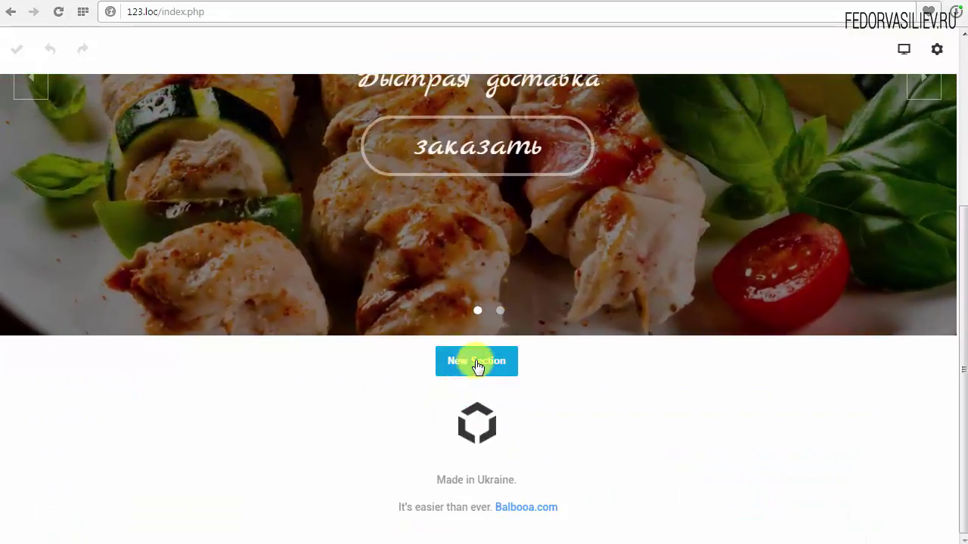
- Add a new section with the 1 Column layout below the slideshow, comparing the available layouts and page blocks with the demo page
left_click(476, 361)
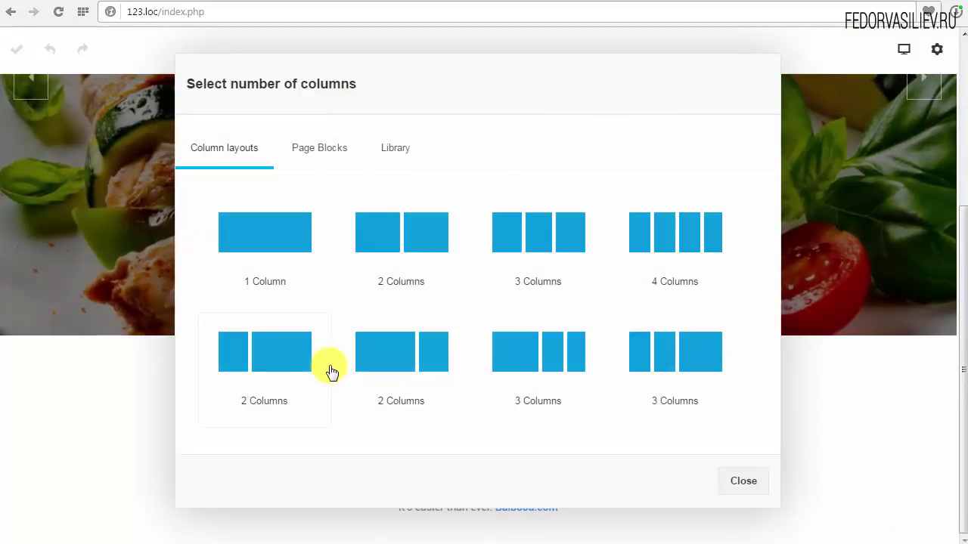
left_click(327, 148)
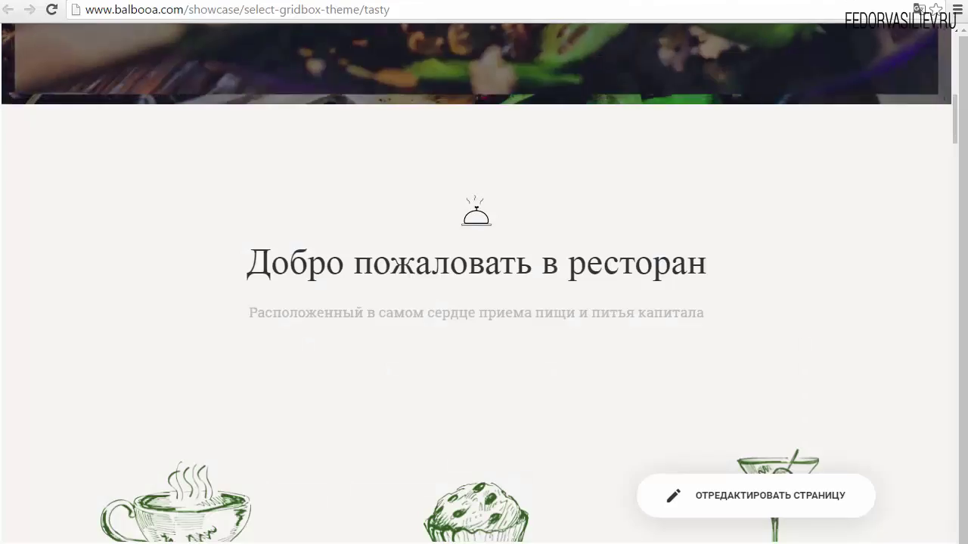
scroll(177, 413, "down", 3)
scroll(188, 355, "down", 2)
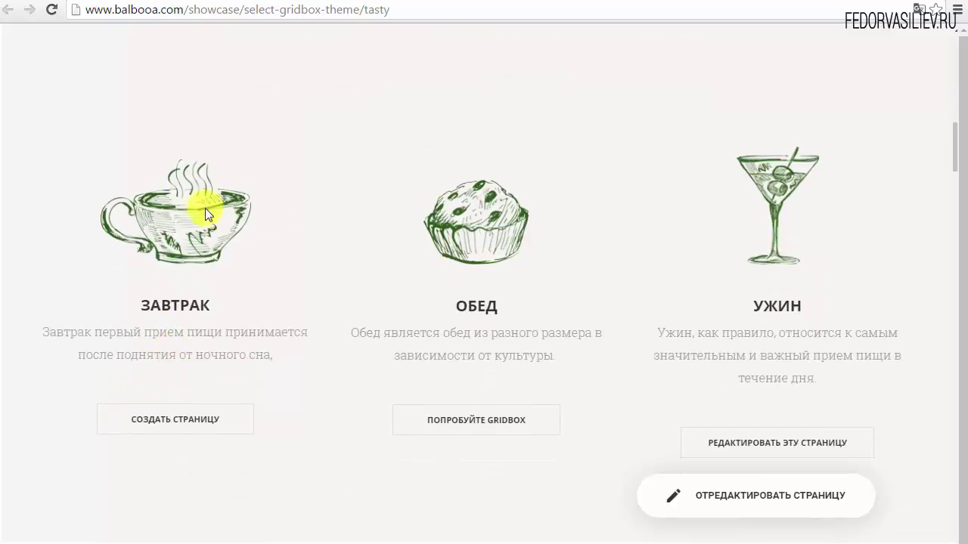
left_click(451, 431)
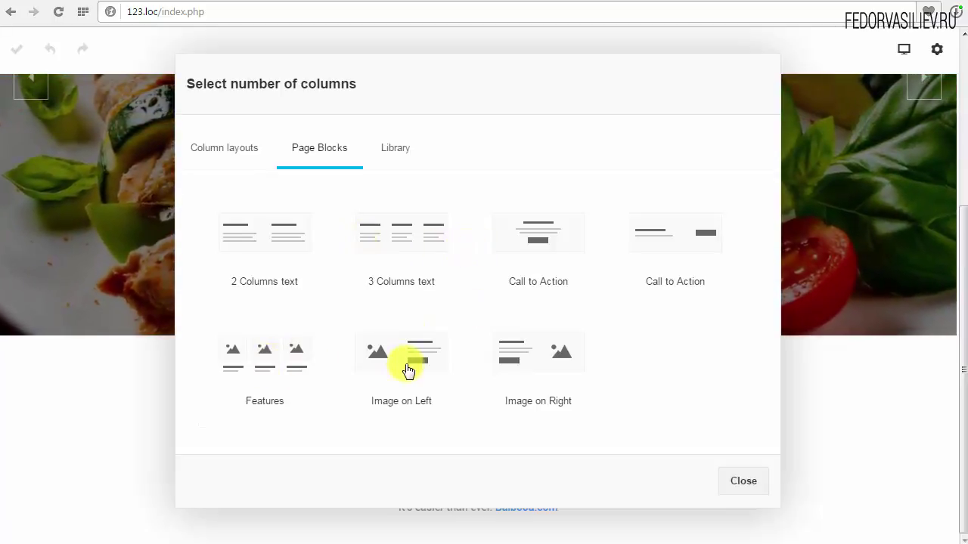
left_click(244, 155)
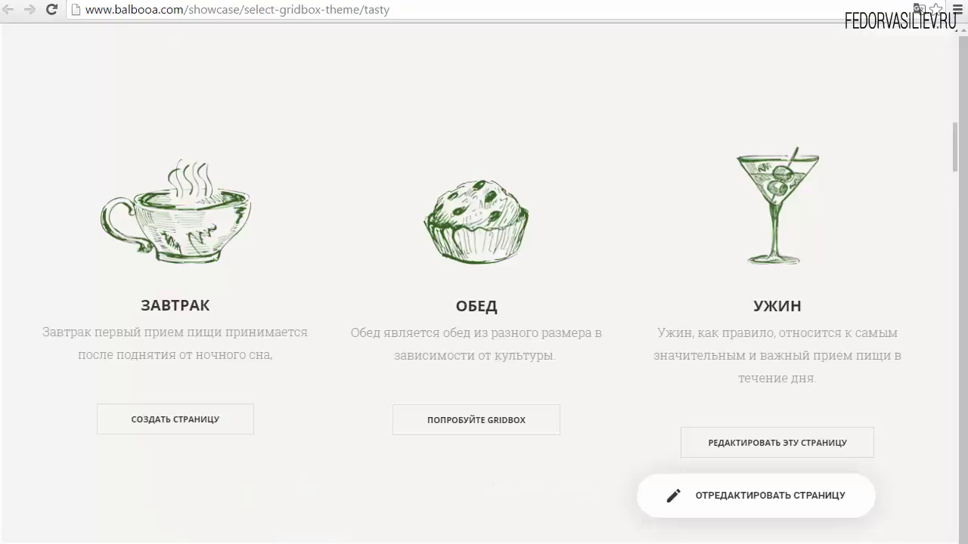
scroll(538, 273, "up", 5)
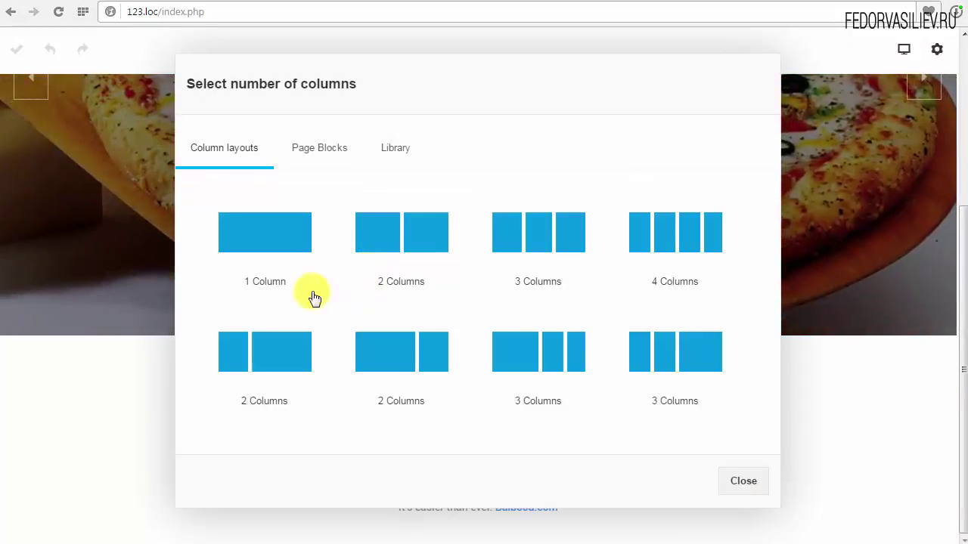
left_click(266, 238)
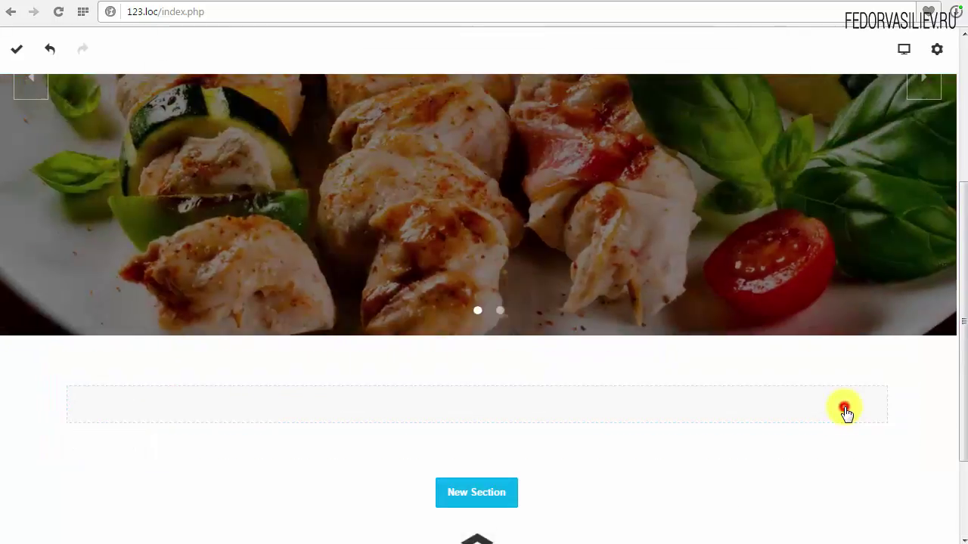
- Install the Icon plugin from the new column's plugin selection, submitting the Balbooa account username and password
left_click(845, 413)
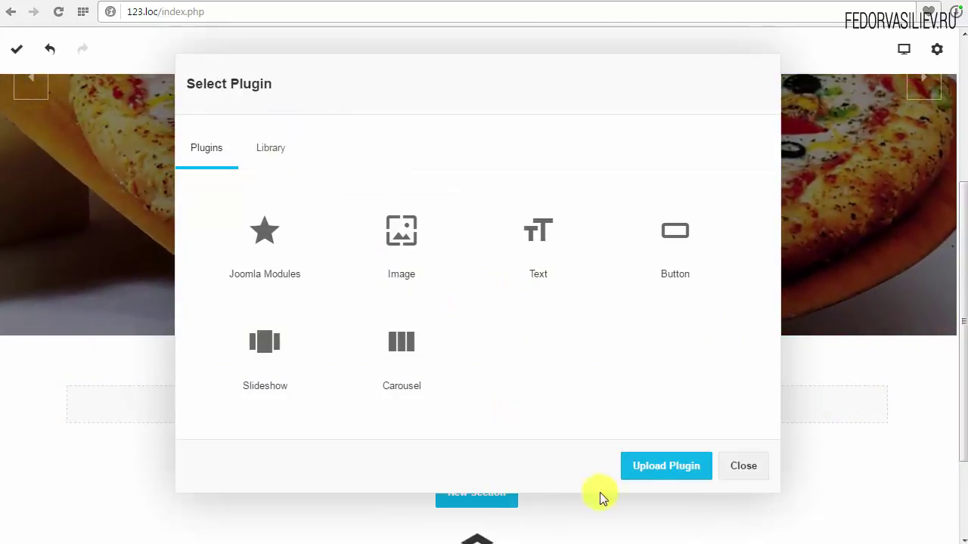
left_click(660, 469)
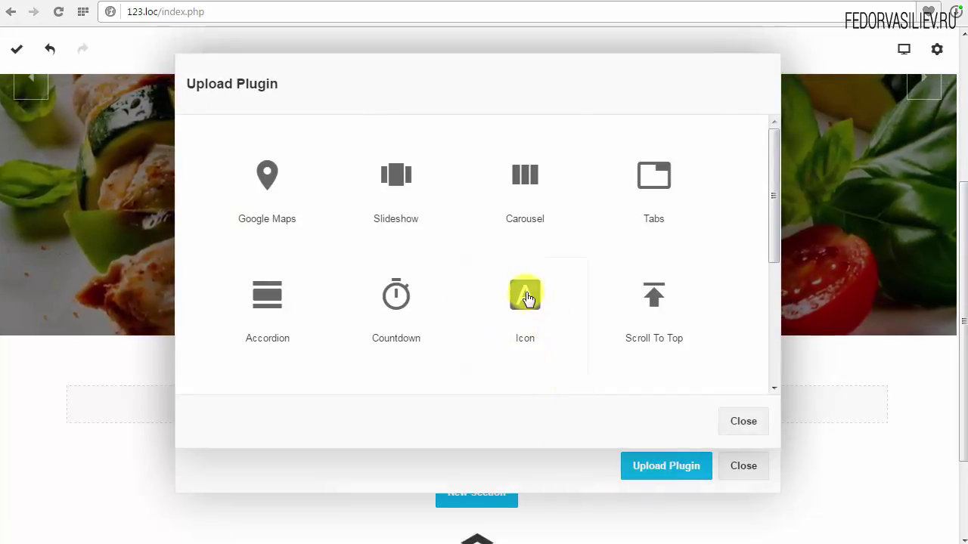
left_click(527, 298)
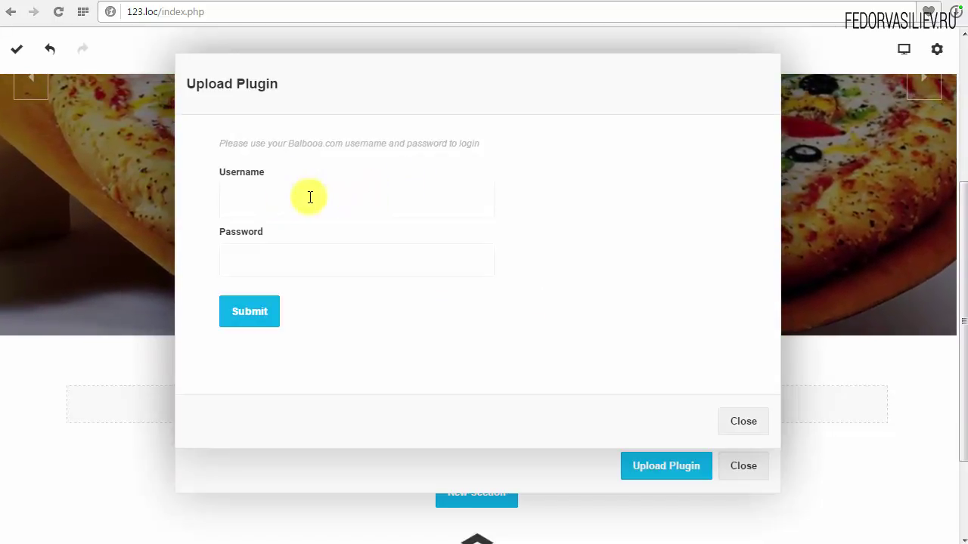
left_click(223, 318)
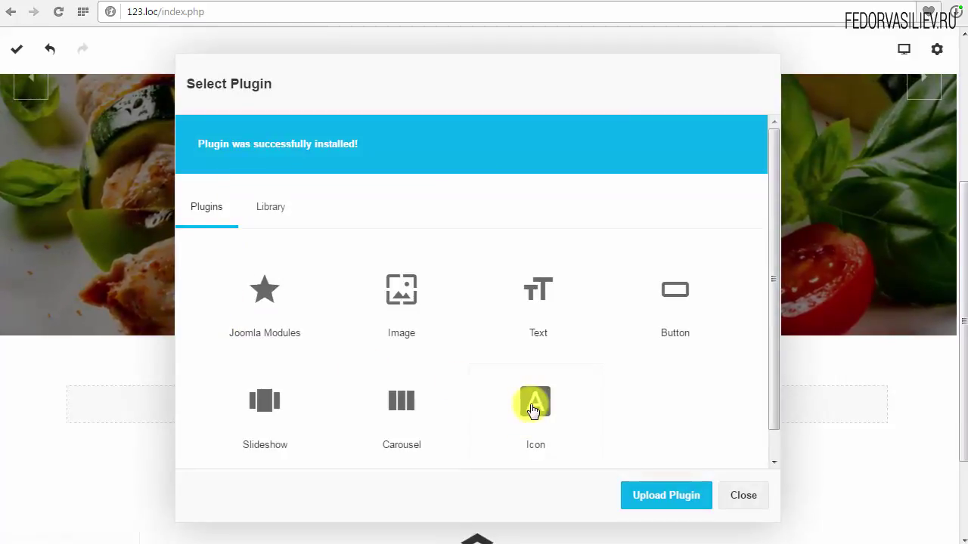
- Insert an Icon element in the new column, using the cutlery icon from the Web Application set
left_click(537, 408)
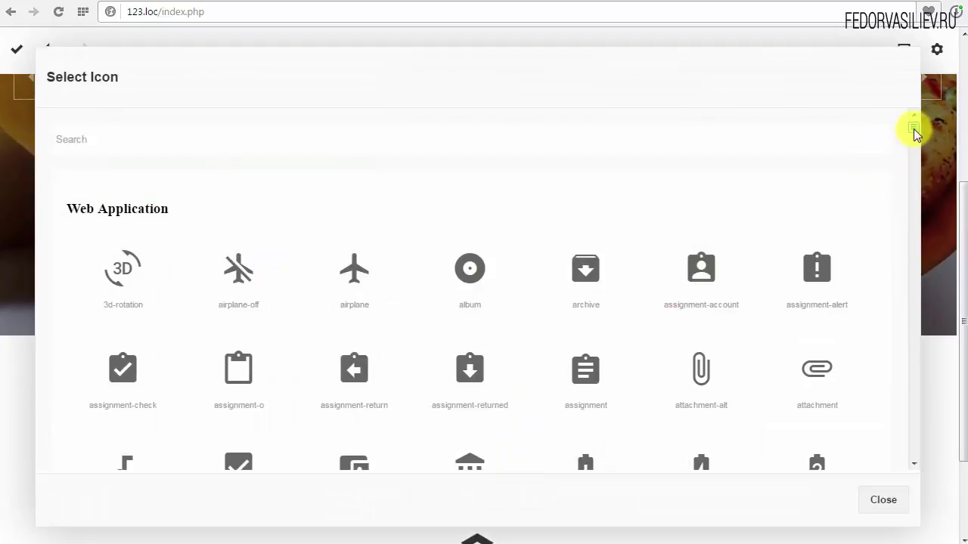
scroll(913, 130, "down", 2)
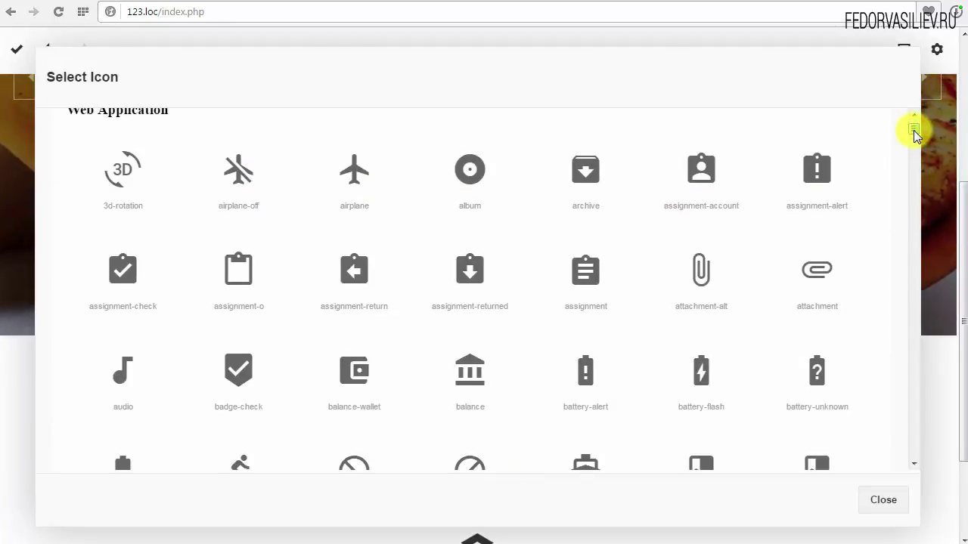
scroll(913, 130, "down", 2)
scroll(913, 136, "down", 5)
scroll(908, 145, "down", 3)
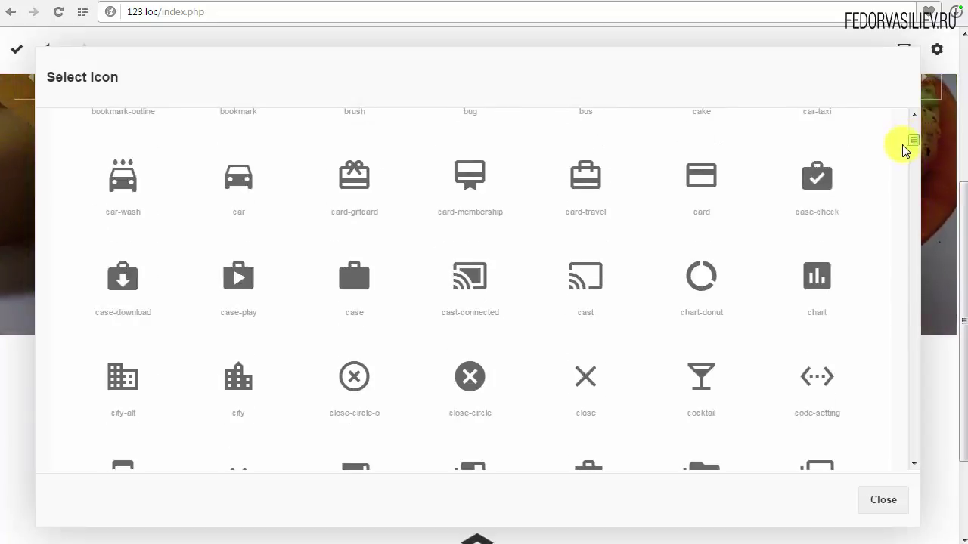
scroll(910, 146, "down", 5)
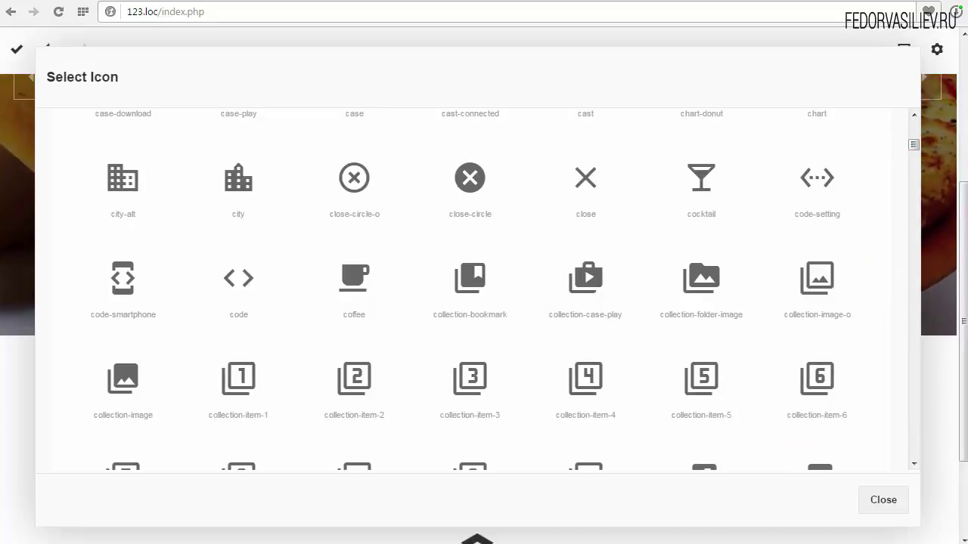
scroll(352, 309, "down", 6)
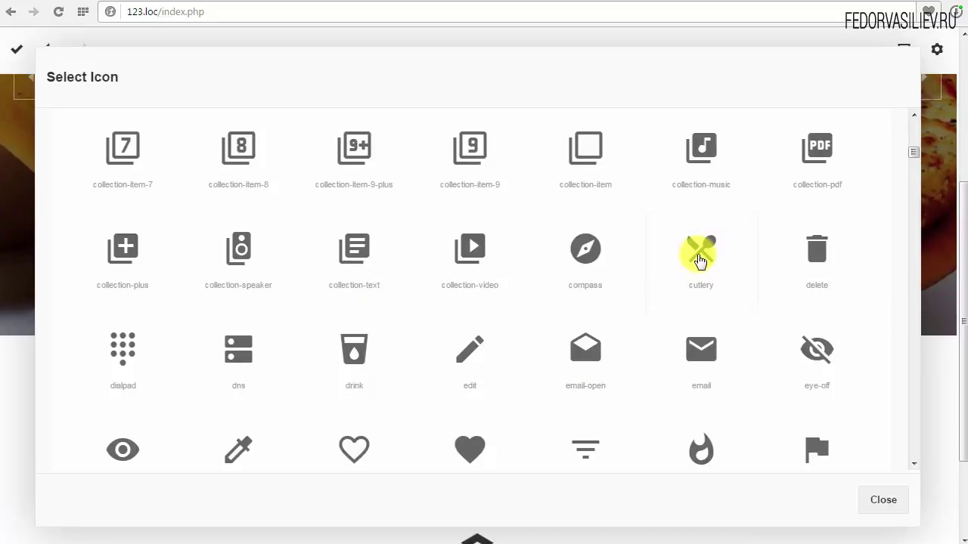
left_click(698, 249)
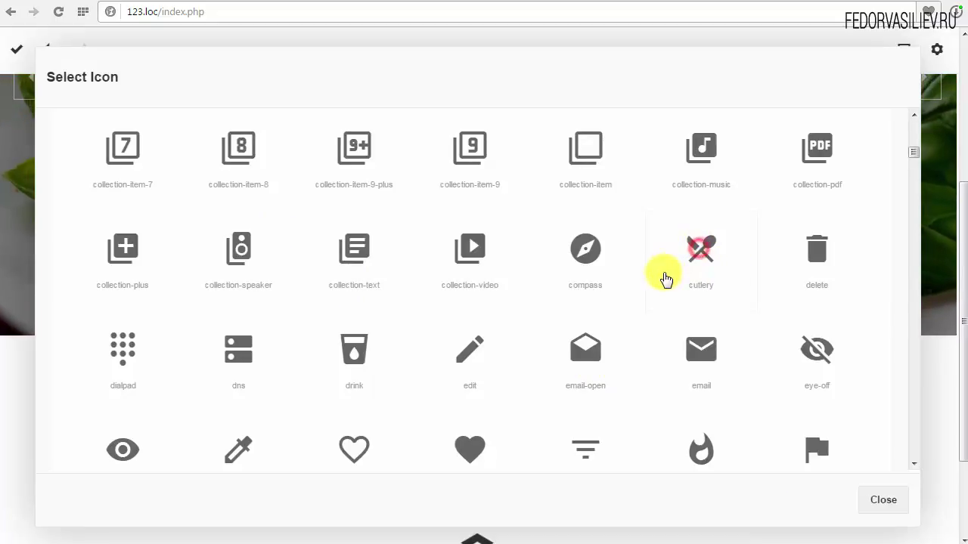
left_click(665, 280)
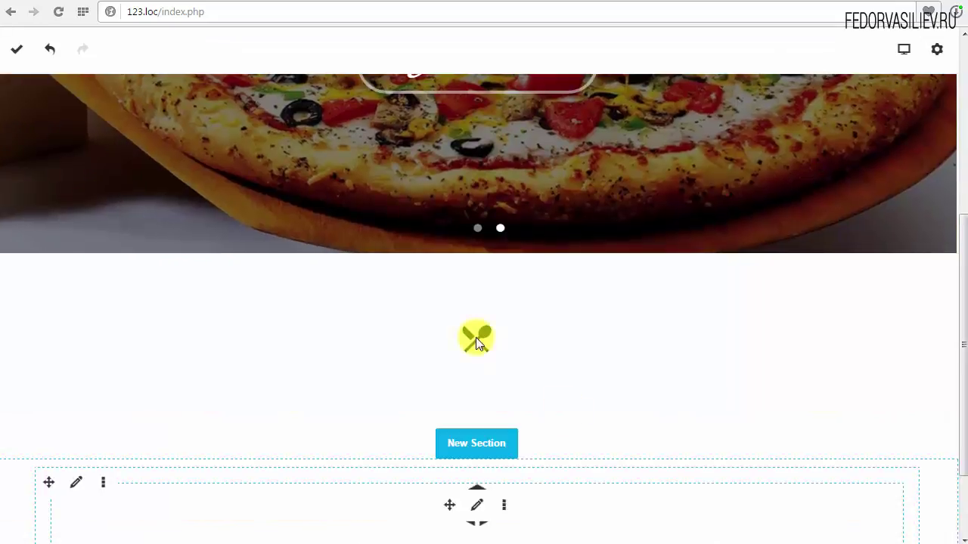
- View the cutlery icon's options and close them without changing anything
left_click(467, 454)
mouse_move(442, 357)
left_mouse_down()
mouse_move(479, 371)
mouse_move(454, 497)
mouse_move(474, 345)
mouse_move(399, 506)
mouse_move(471, 341)
left_mouse_up()
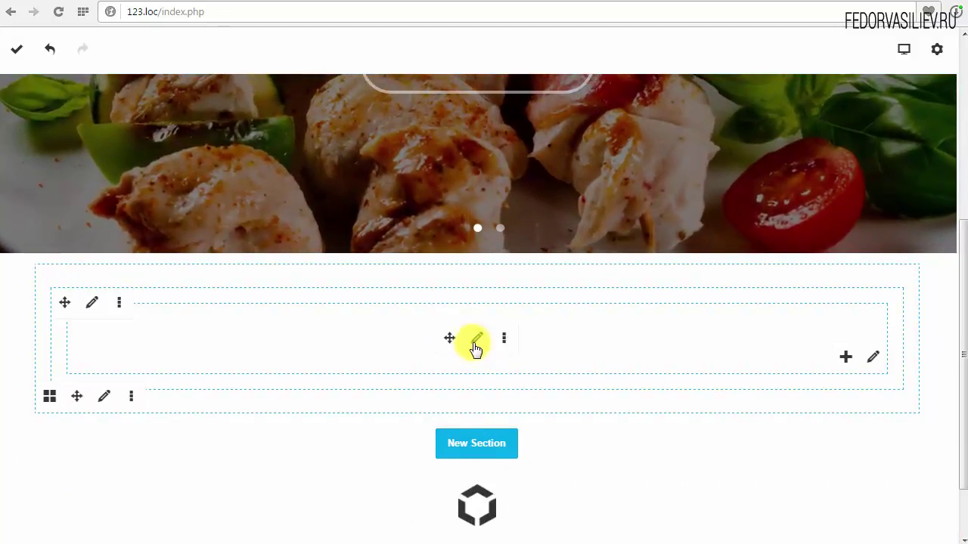
left_click(477, 338)
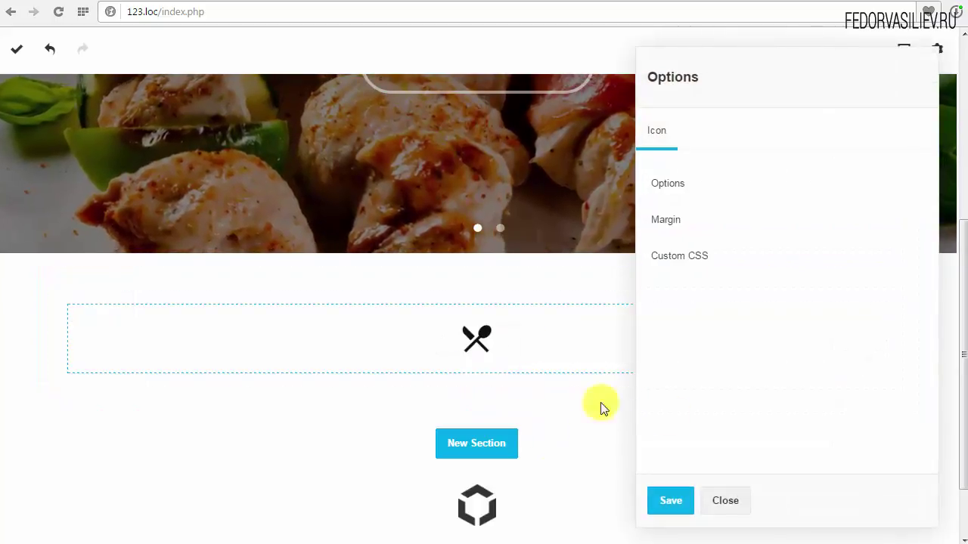
left_click(731, 496)
left_click(848, 357)
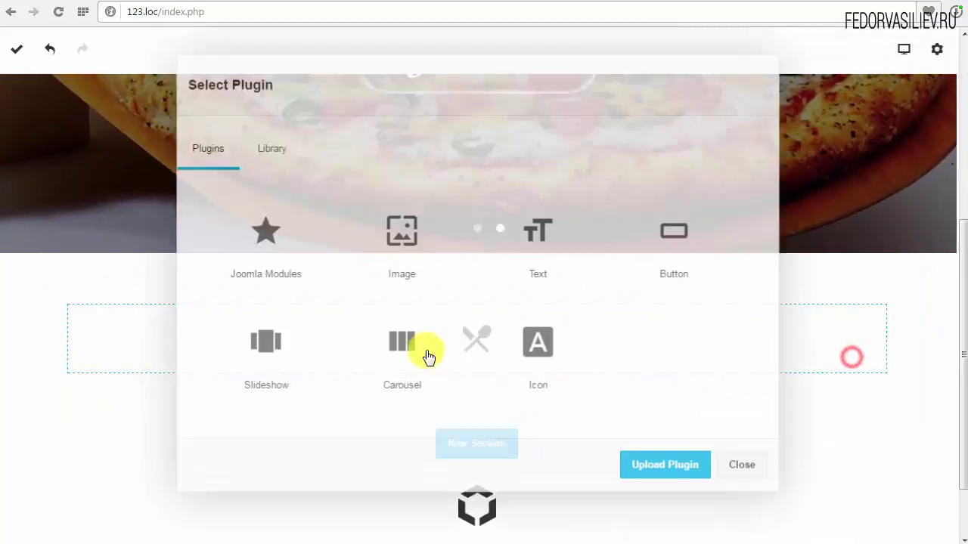
left_click(554, 344)
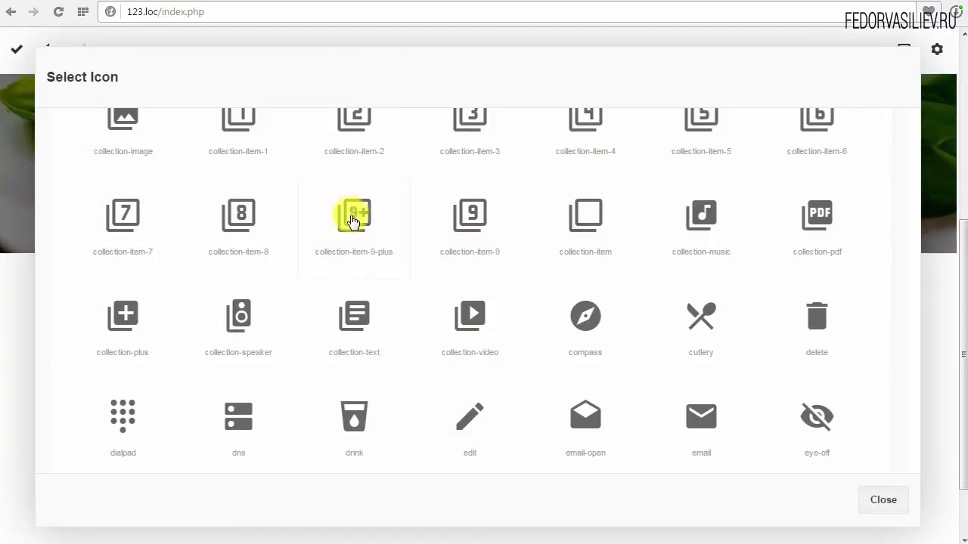
left_click(885, 501)
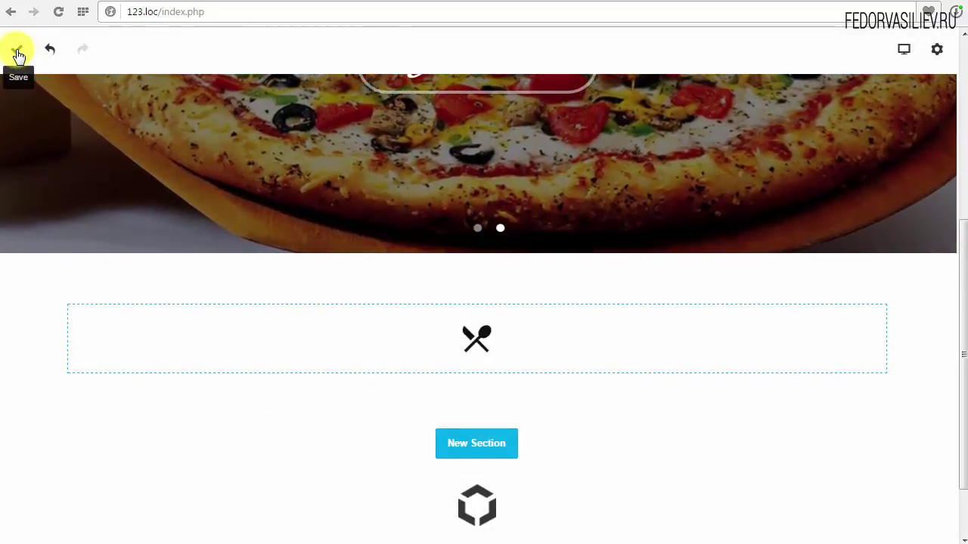
- Add a Text element to the same column, below the cutlery icon
mouse_move(463, 362)
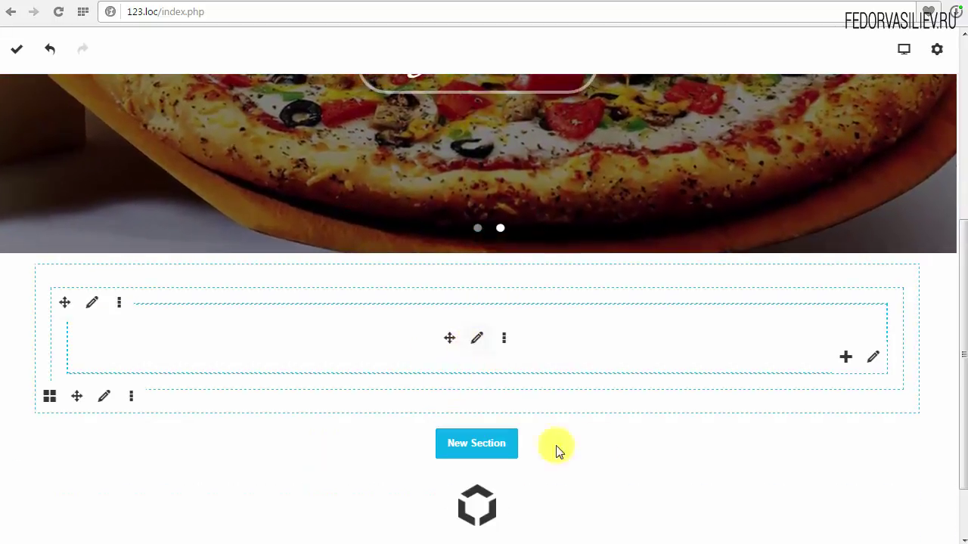
left_click(846, 356)
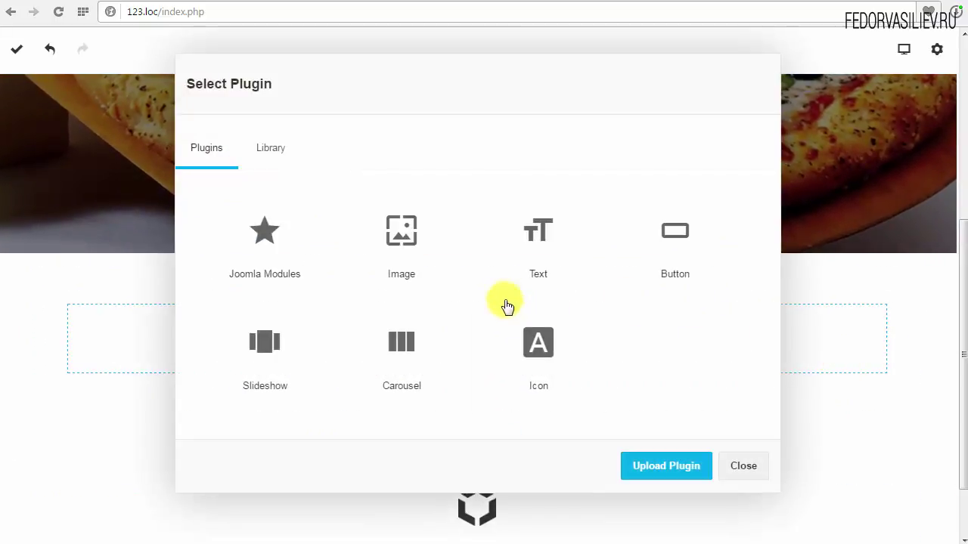
left_click(535, 241)
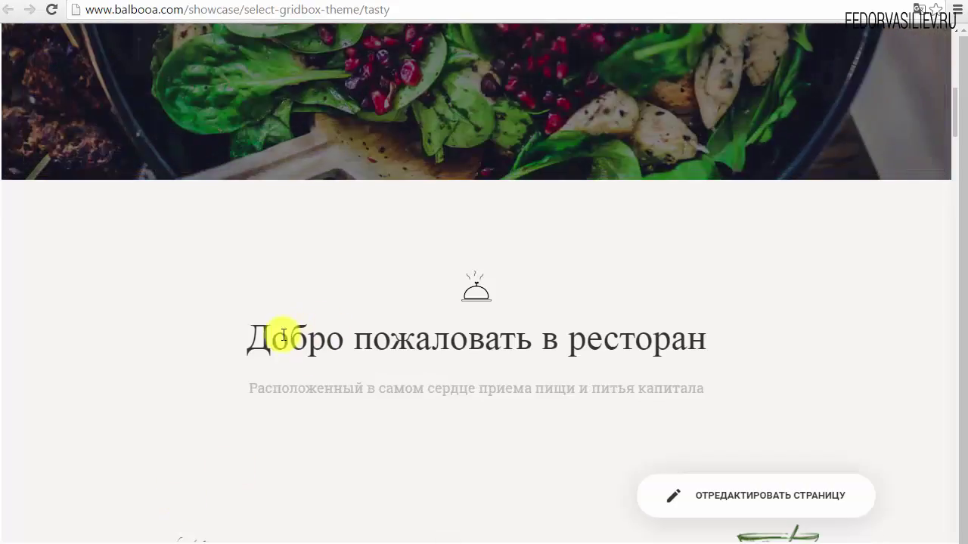
- Copy the heading "Добро пожаловать в ресторан" from the Tasty demo page
left_click_drag(254, 341, 664, 341)
right_click(682, 341)
left_click(684, 345)
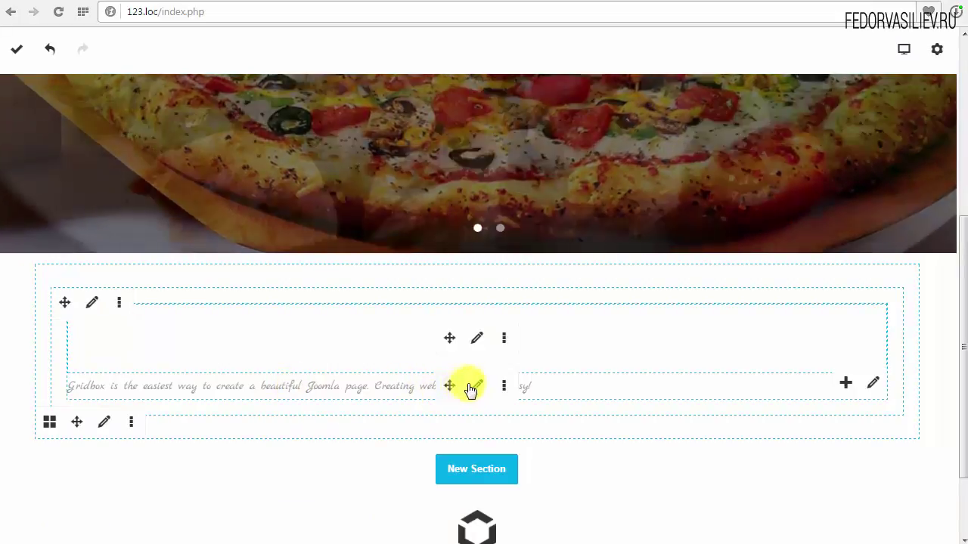
- Replace the placeholder text of the Text element below the cutlery icon with "Добро пожаловать в ресторан"
left_click(473, 387)
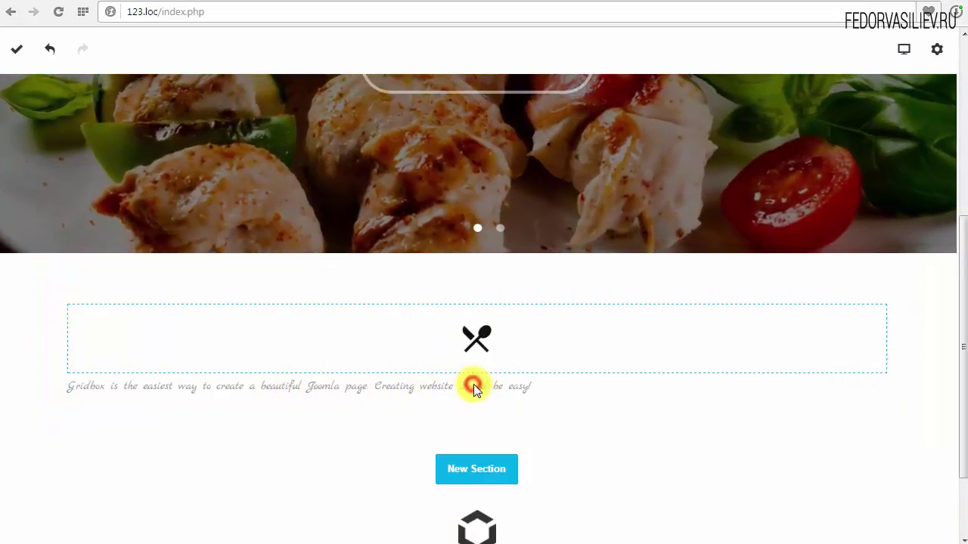
left_click_drag(653, 211, 252, 227)
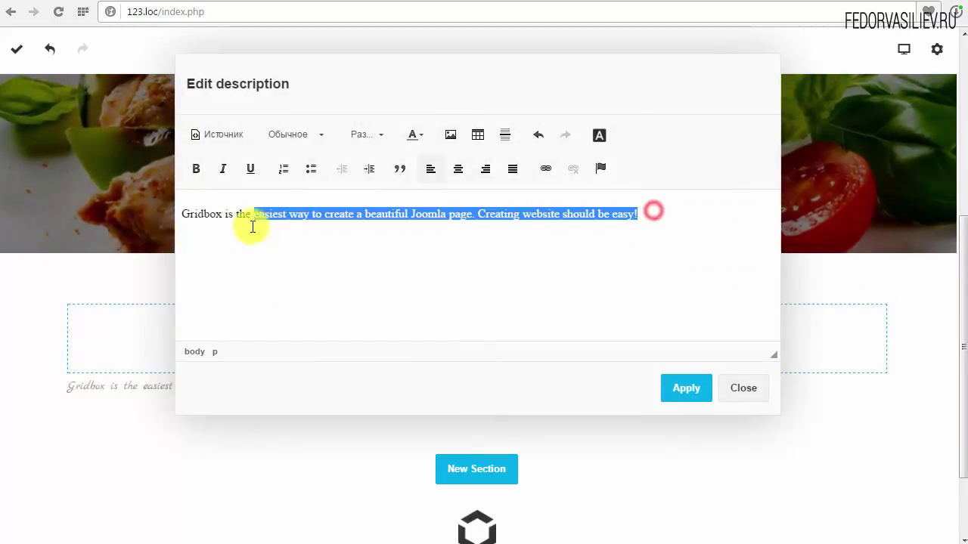
type("Добро пожаловать в ресторан")
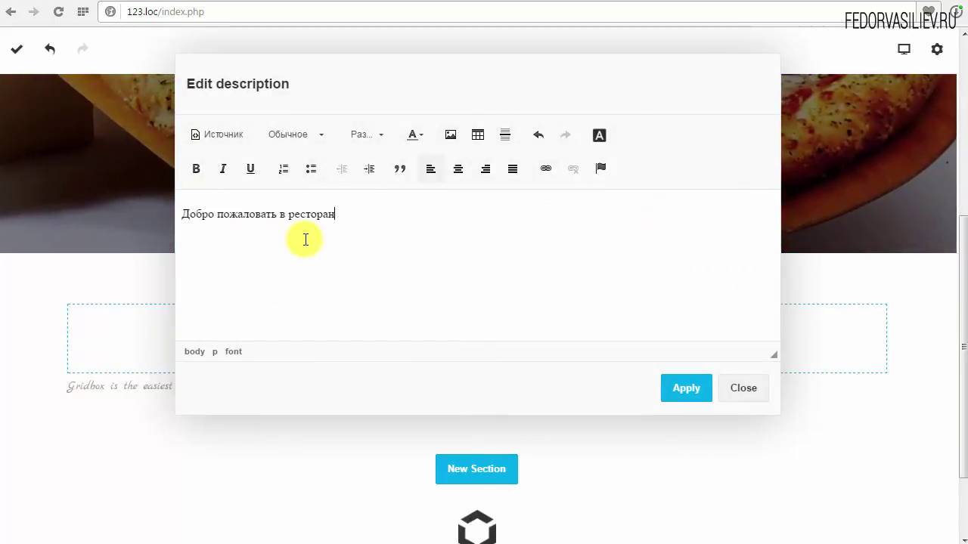
- Try centring the welcome text and giving it the "Заголовок 1" format, and undo the formatting
left_click_drag(350, 215, 180, 232)
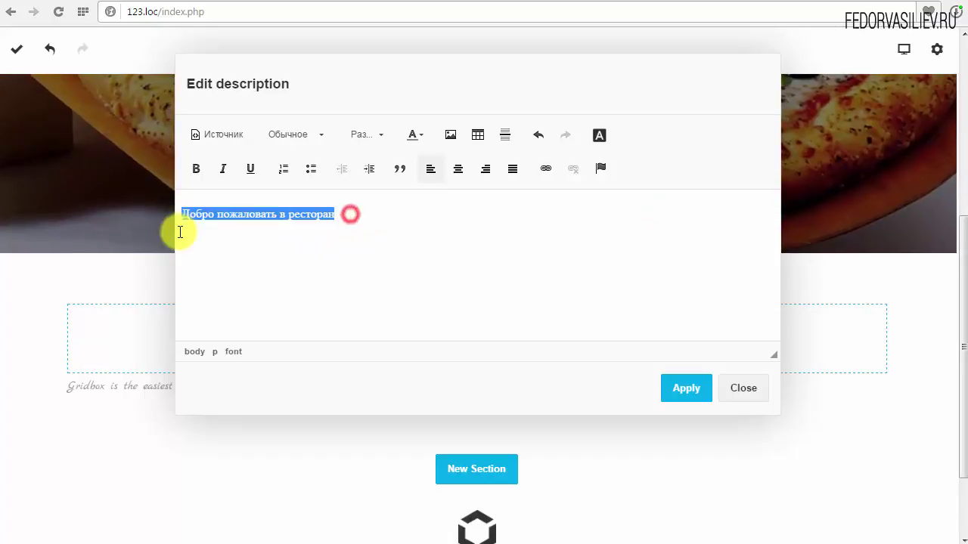
left_click(458, 168)
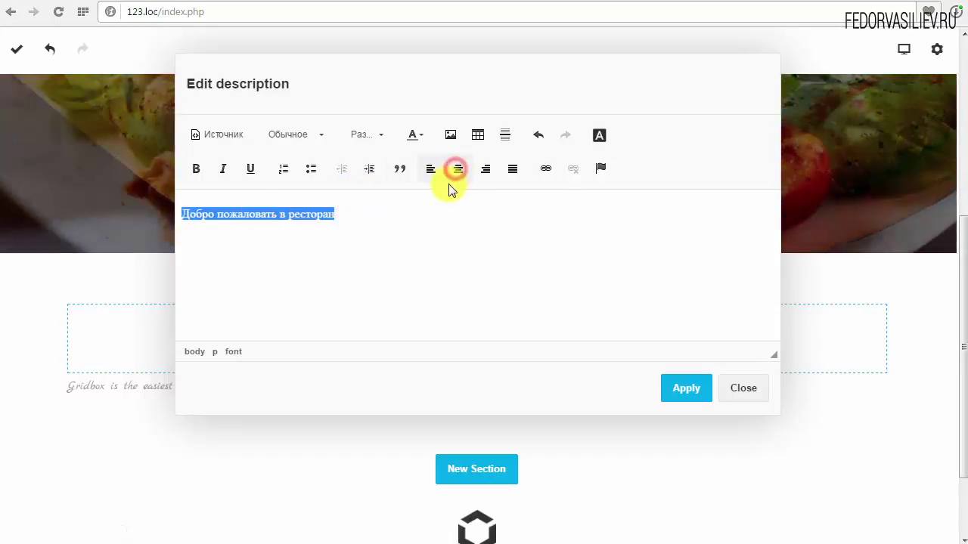
left_click(313, 142)
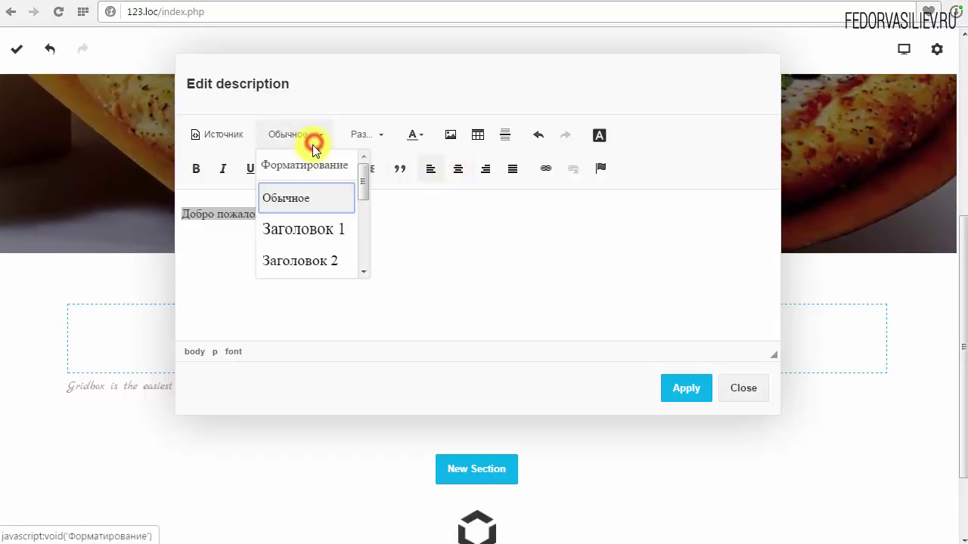
left_click(304, 230)
left_click(268, 219)
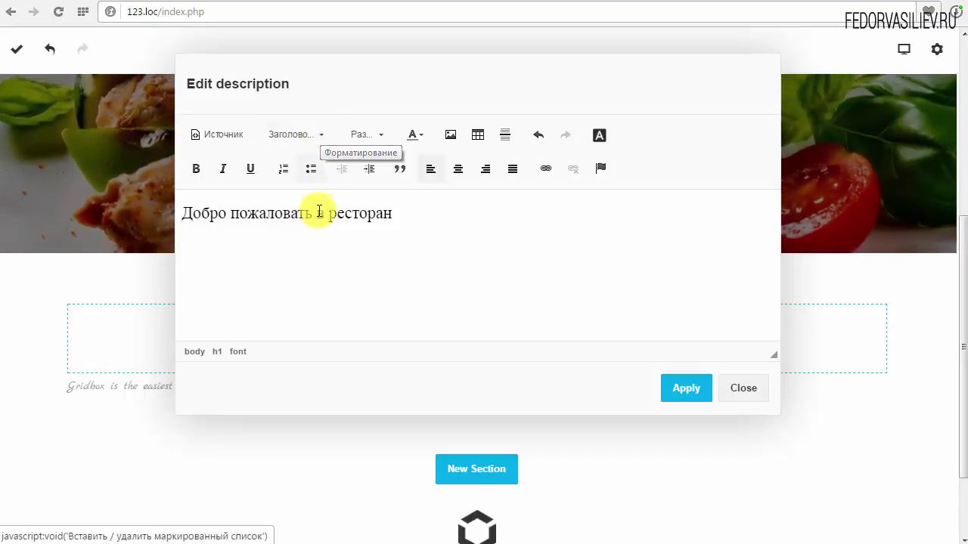
left_click(265, 216)
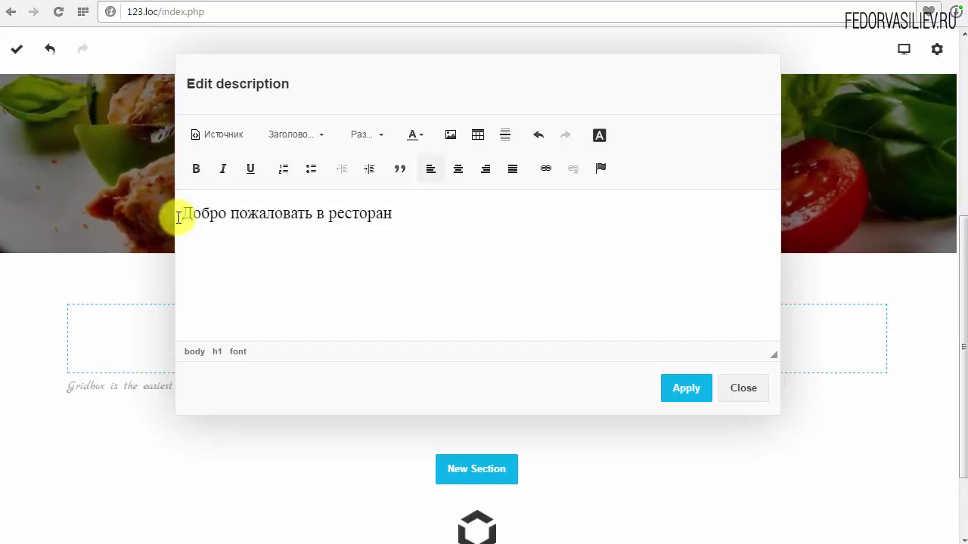
left_click(182, 213)
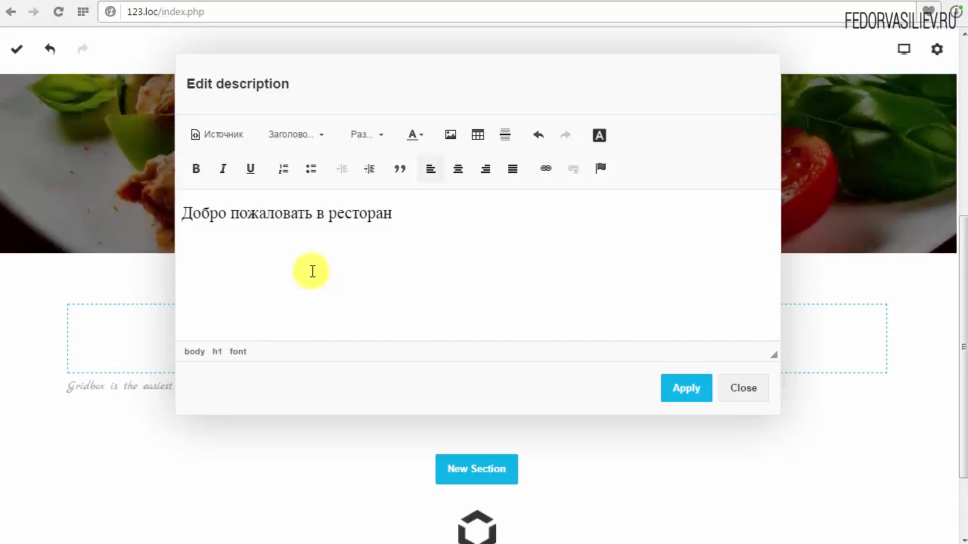
key("ctrl+z")
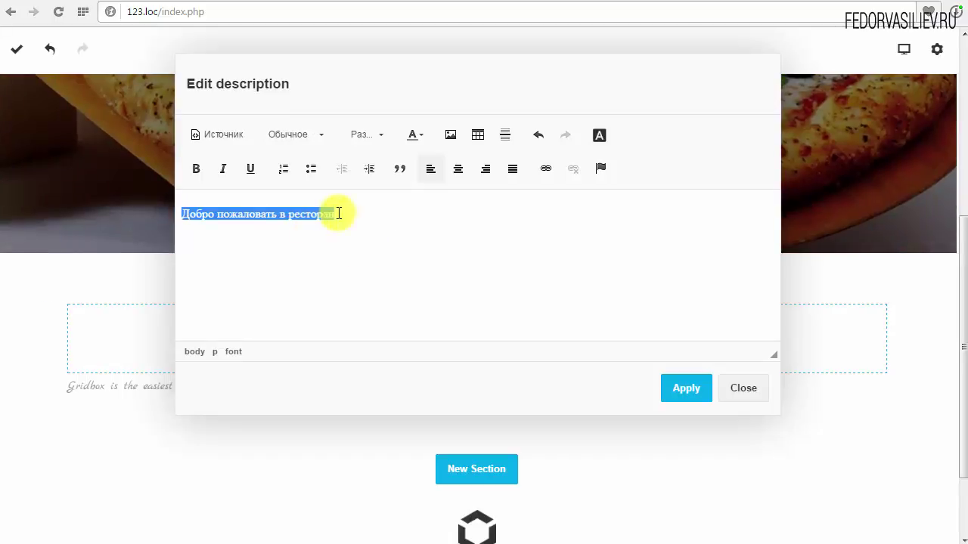
- Format the text "Добро пожаловать в ресторан" as "Заголовок 1" and apply the edited description
left_click(310, 135)
left_click(301, 227)
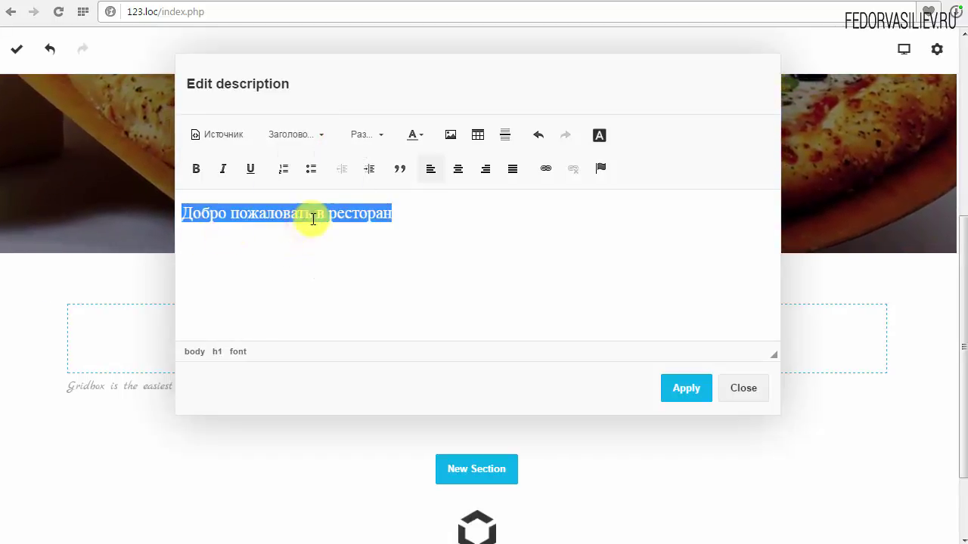
left_click(313, 216)
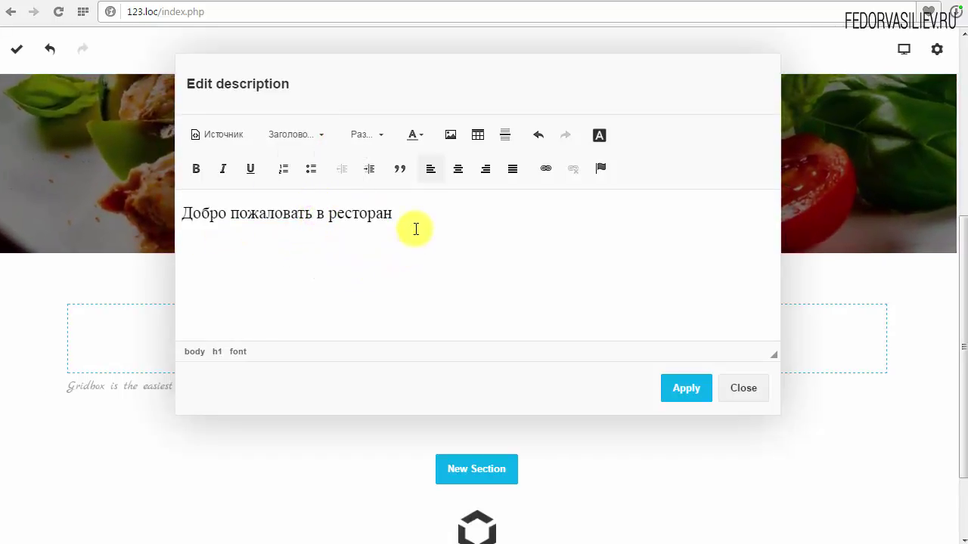
left_click_drag(415, 217, 124, 221)
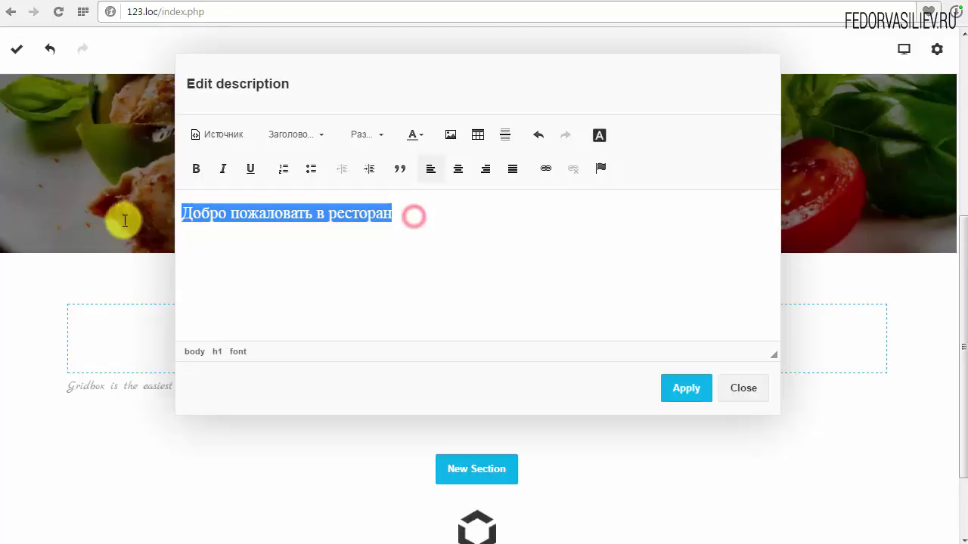
left_click(421, 138)
left_click(553, 220)
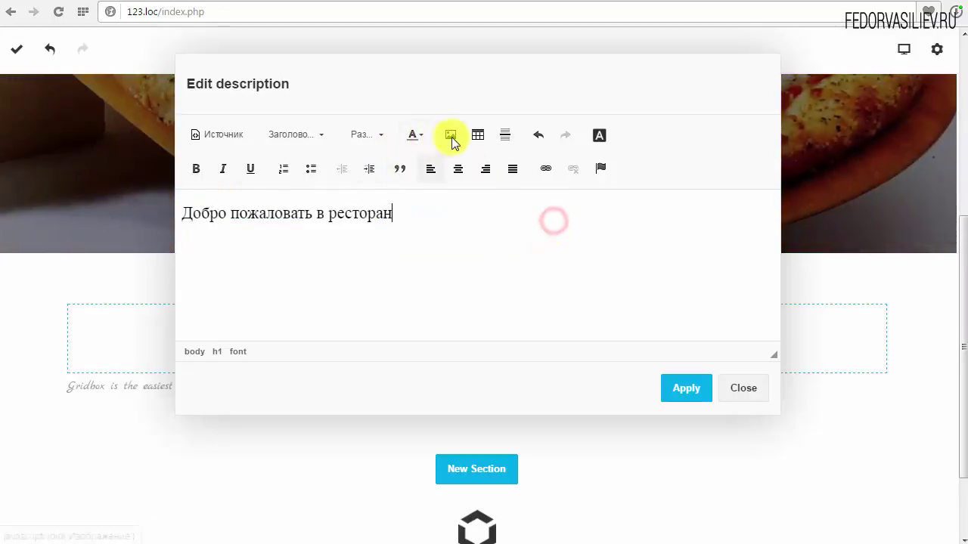
left_click(685, 389)
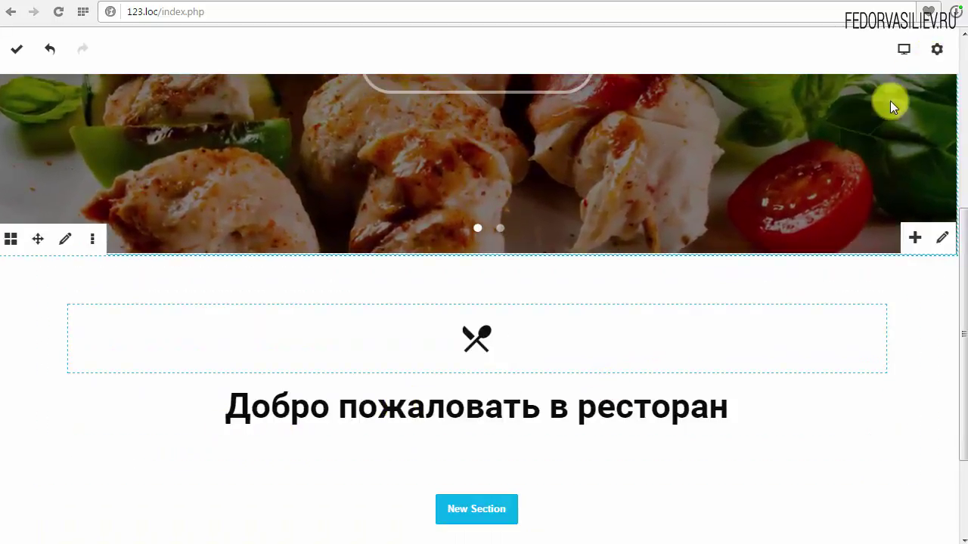
- Set the H1 font family to Marck Script 400 in the theme's body typography and save the configuration
left_click(938, 52)
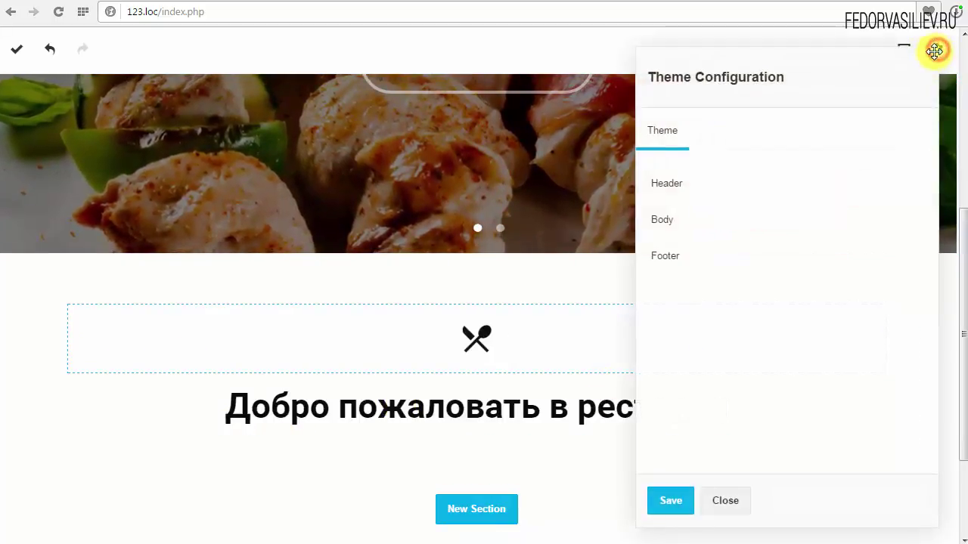
left_click(675, 225)
left_click(667, 261)
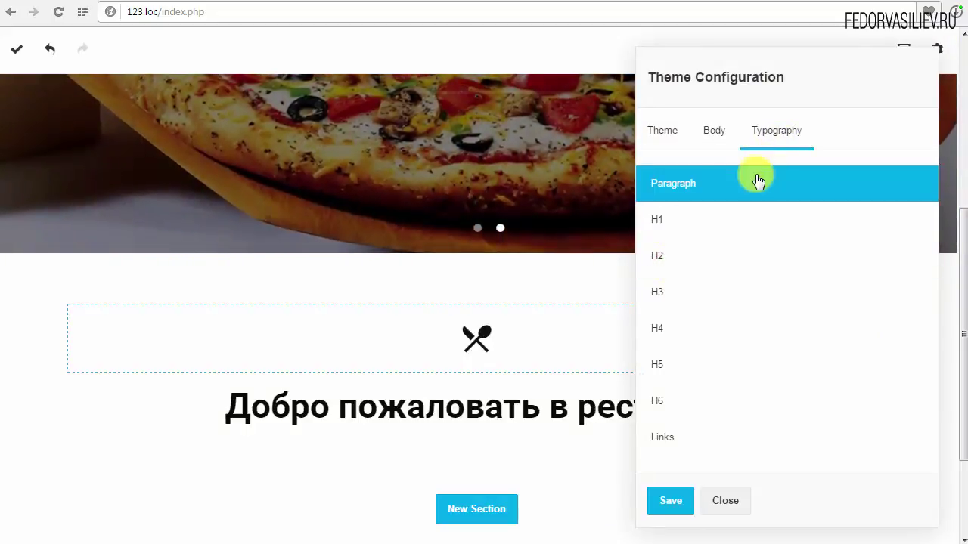
left_click(665, 225)
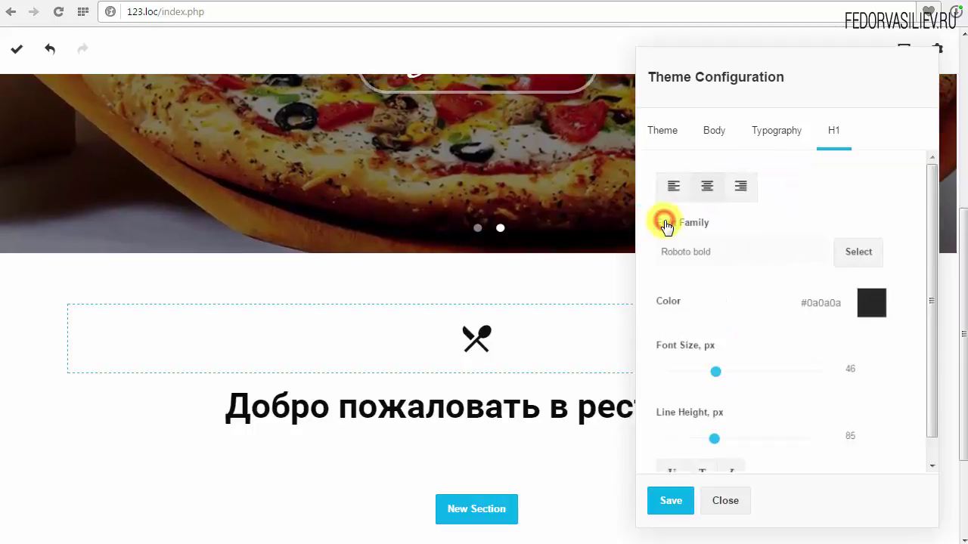
left_click(857, 262)
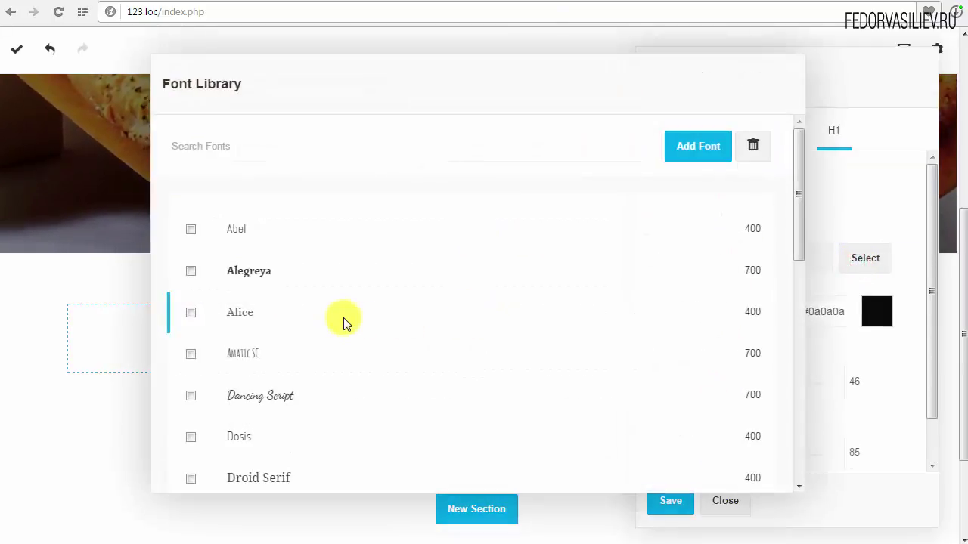
scroll(341, 320, "down", 3)
left_click(241, 384)
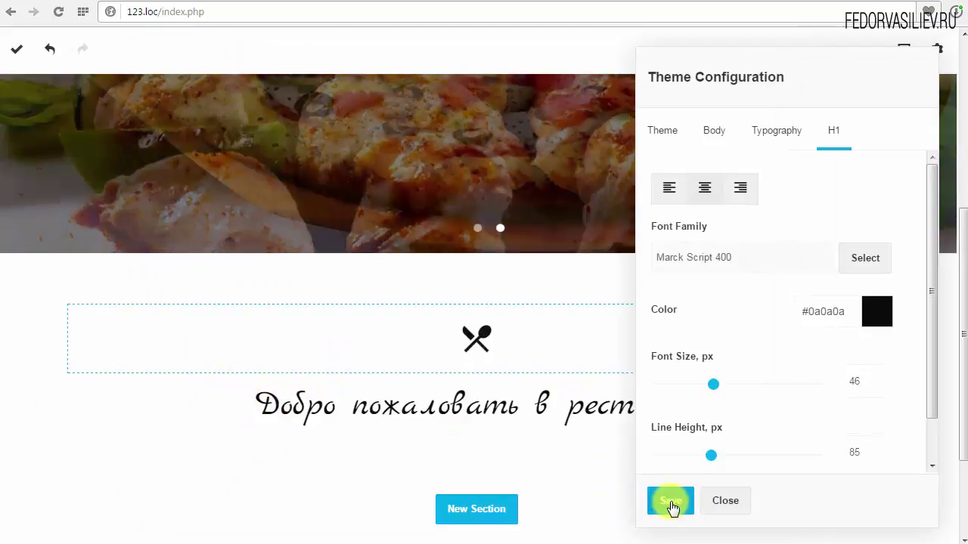
left_click(671, 501)
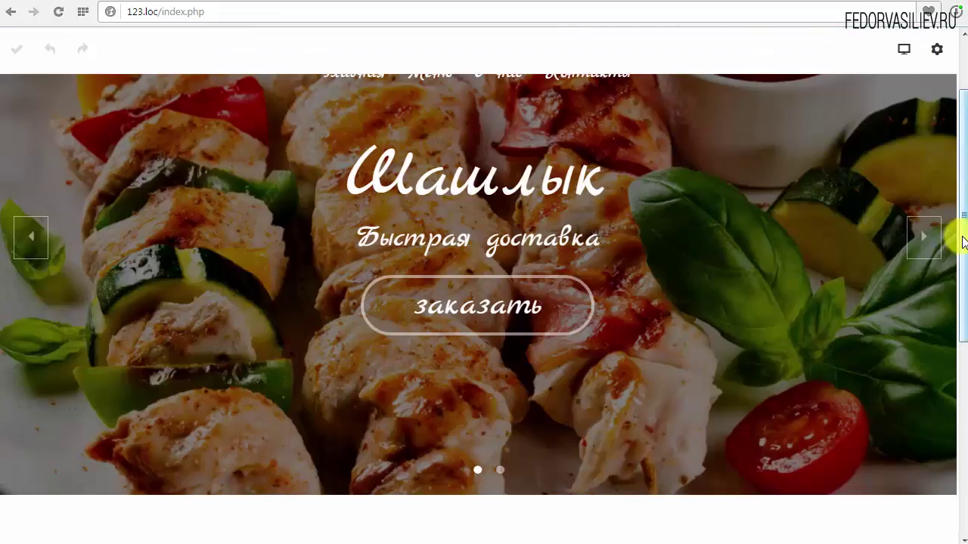
- Set the text colour of the heading "Добро пожаловать в ресторан" to #333333 and apply the edit
left_click_drag(959, 239, 944, 419)
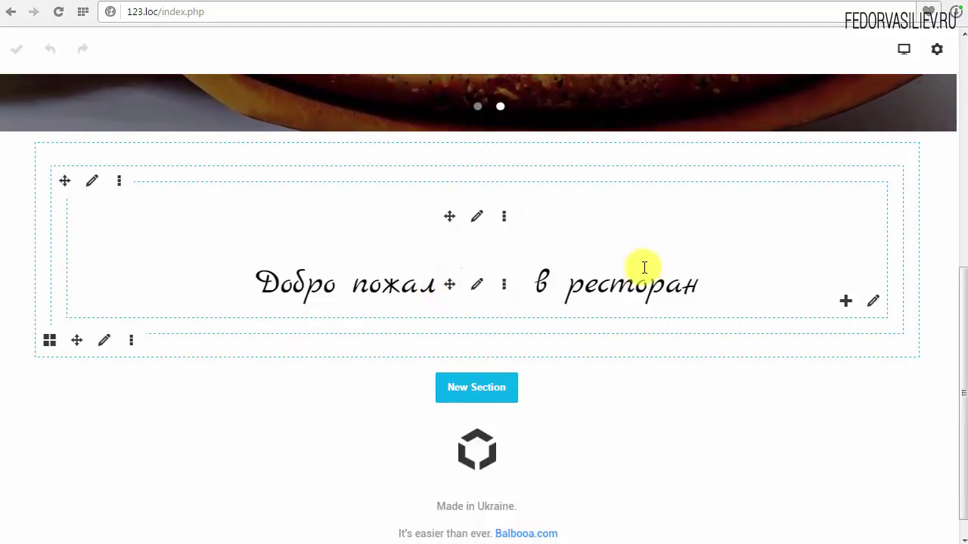
scroll(250, 285, "up", 5)
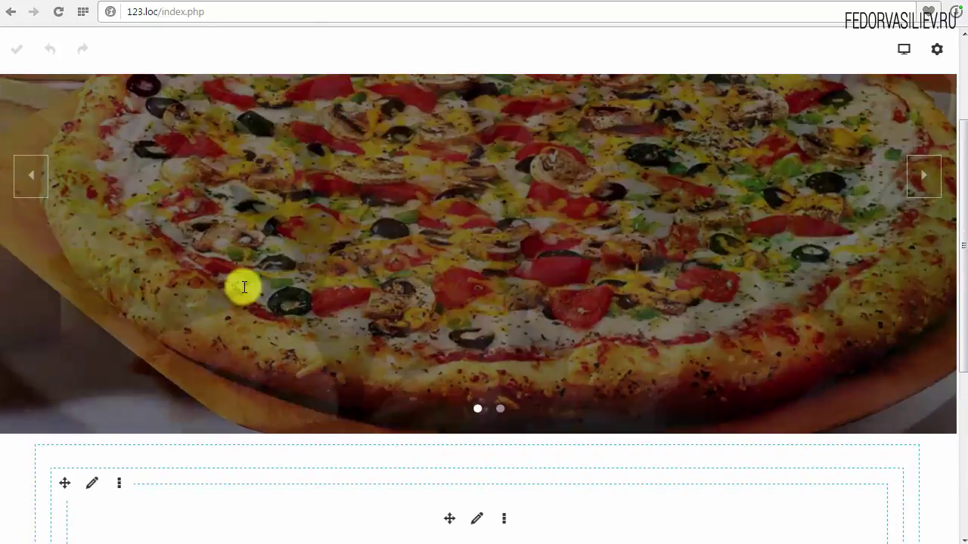
scroll(244, 290, "down", 4)
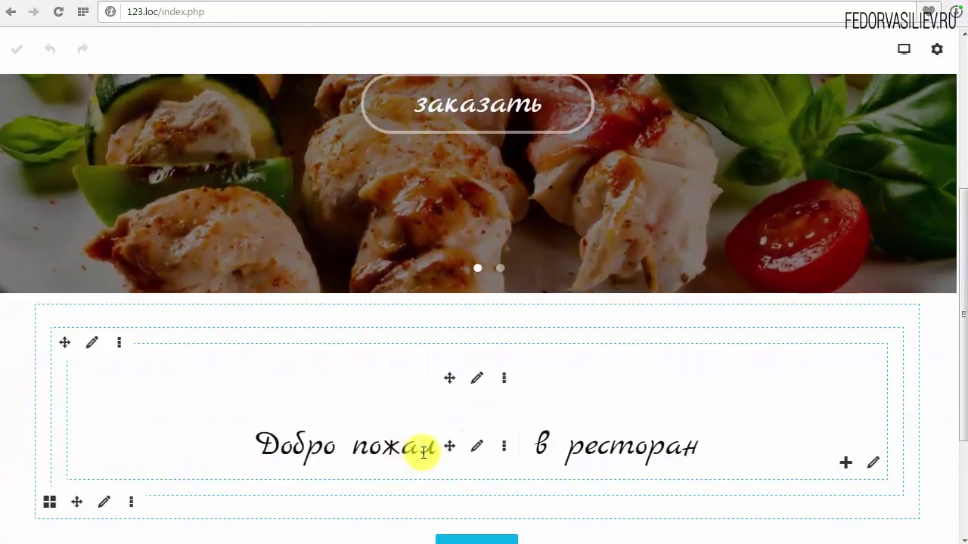
left_click(477, 447)
left_click_drag(406, 214, 160, 214)
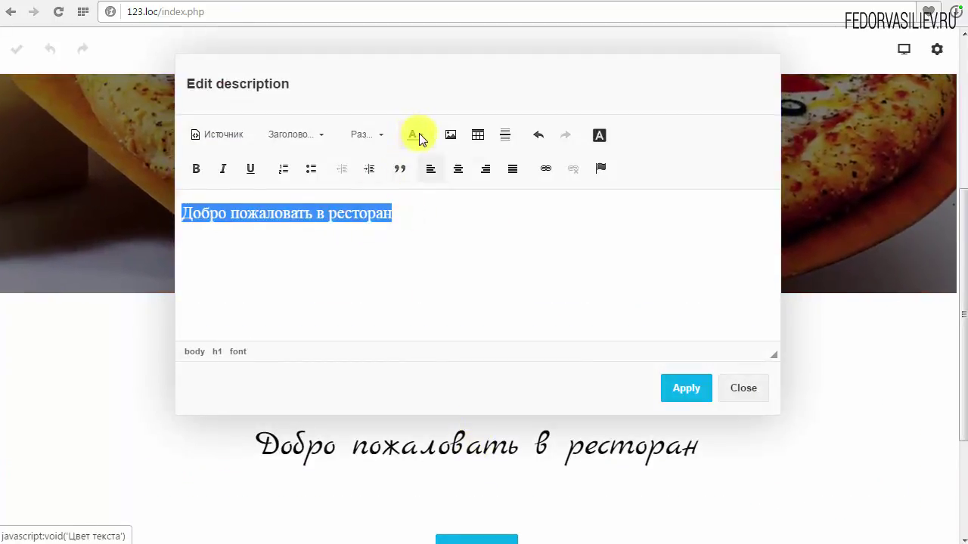
left_click(422, 133)
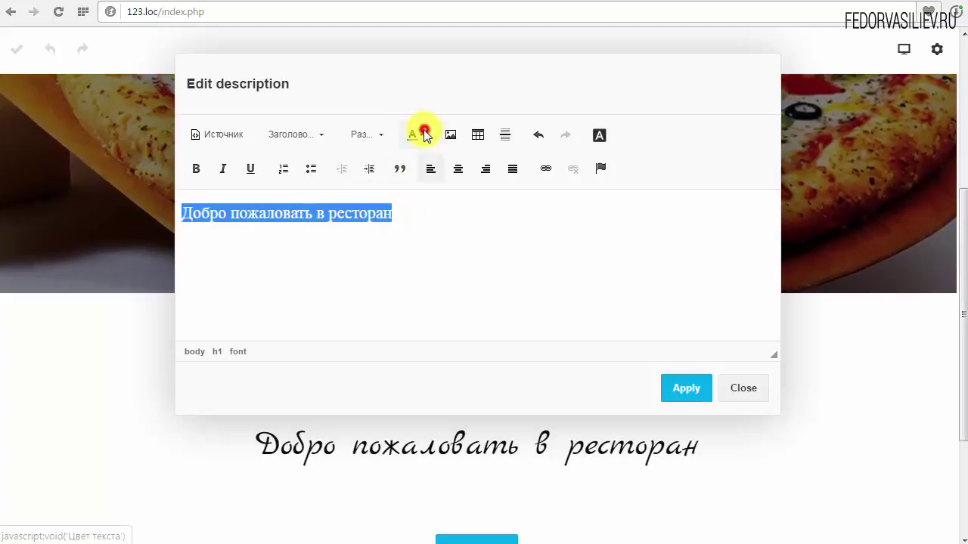
left_click(455, 241)
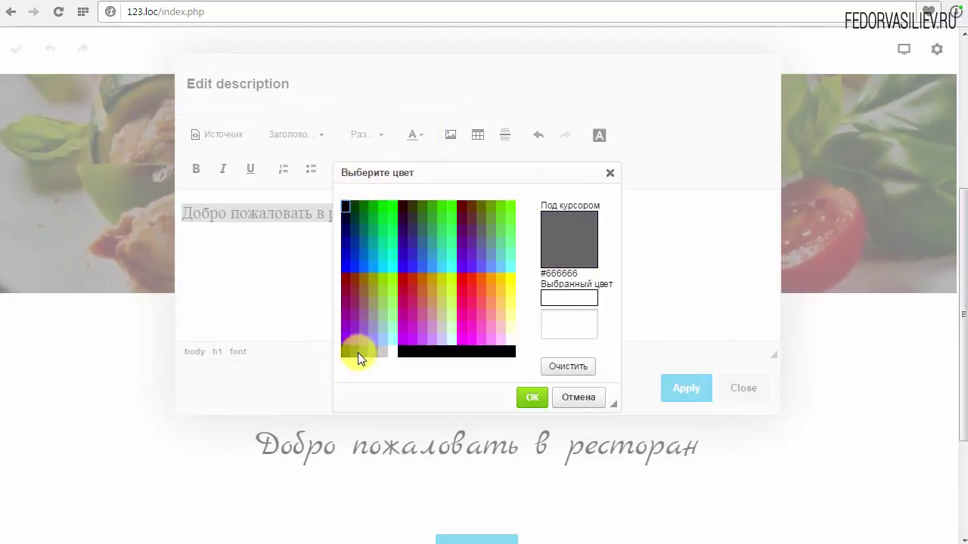
left_click(355, 350)
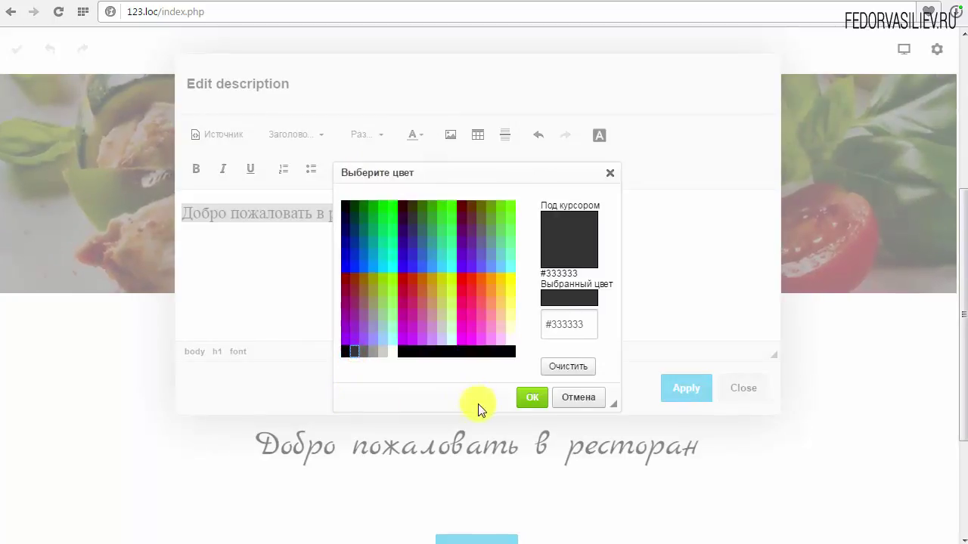
left_click(530, 395)
left_click(671, 390)
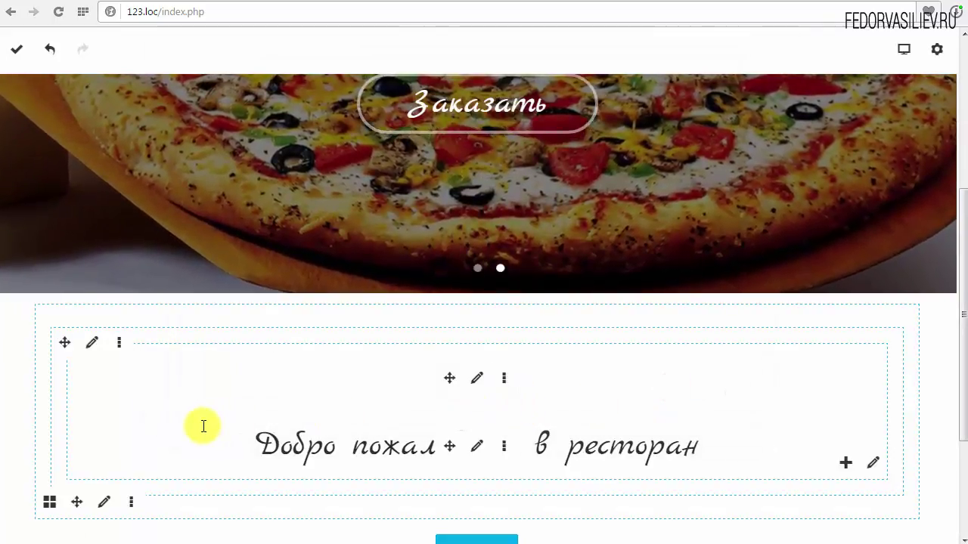
- Open the display options of the cutlery icon above the welcome heading
left_click(478, 381)
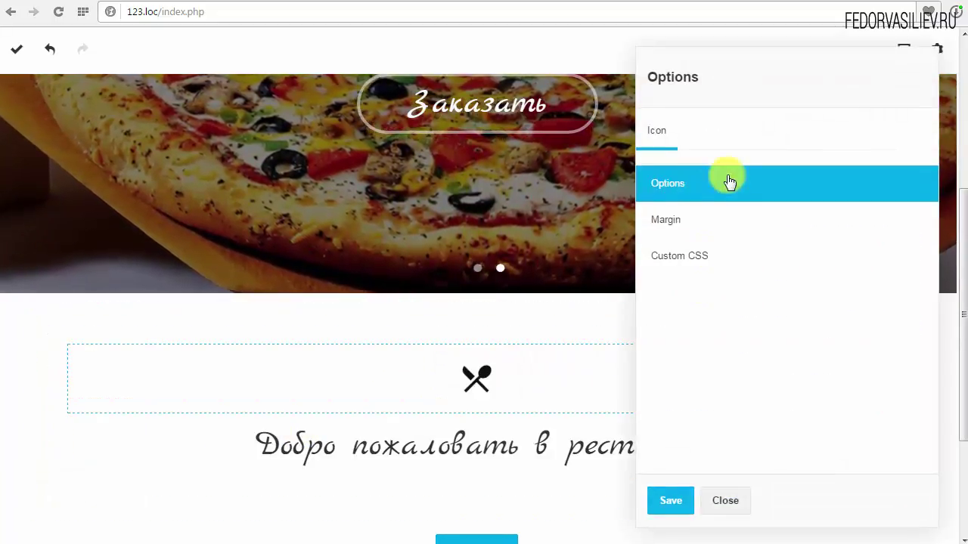
left_click(697, 186)
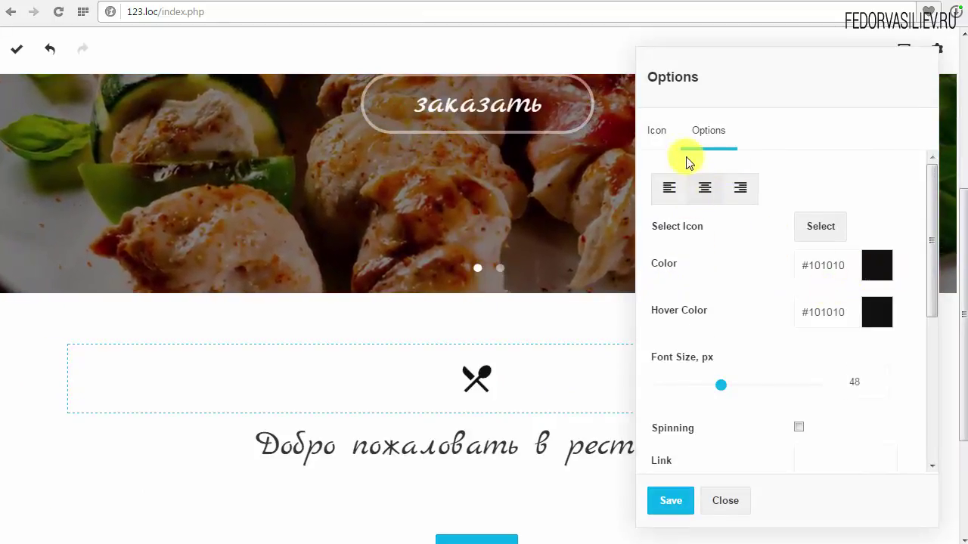
left_click_drag(934, 249, 930, 218)
- Try left and right alignment on the cutlery icon, restore centre alignment, and close the icon library without choosing another icon
left_click(671, 187)
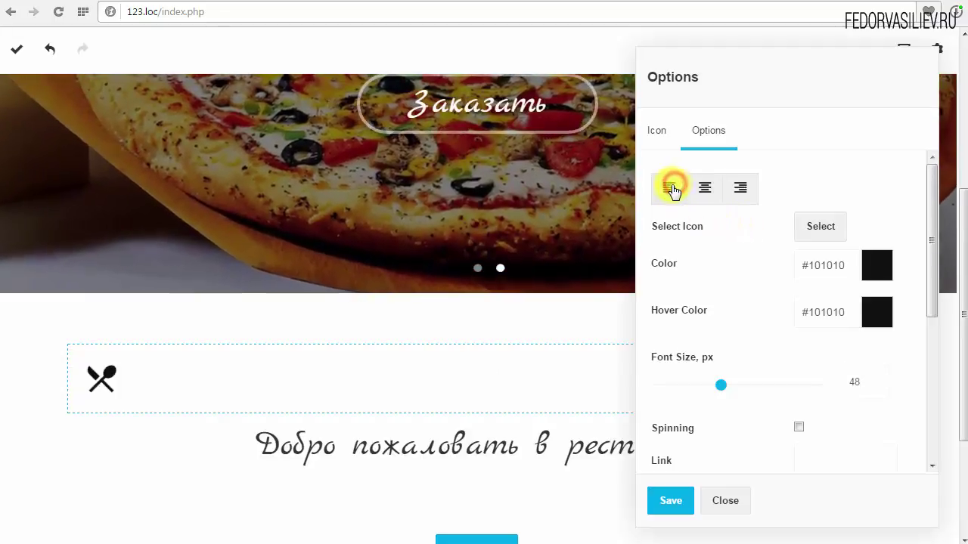
left_click(742, 189)
left_click(705, 187)
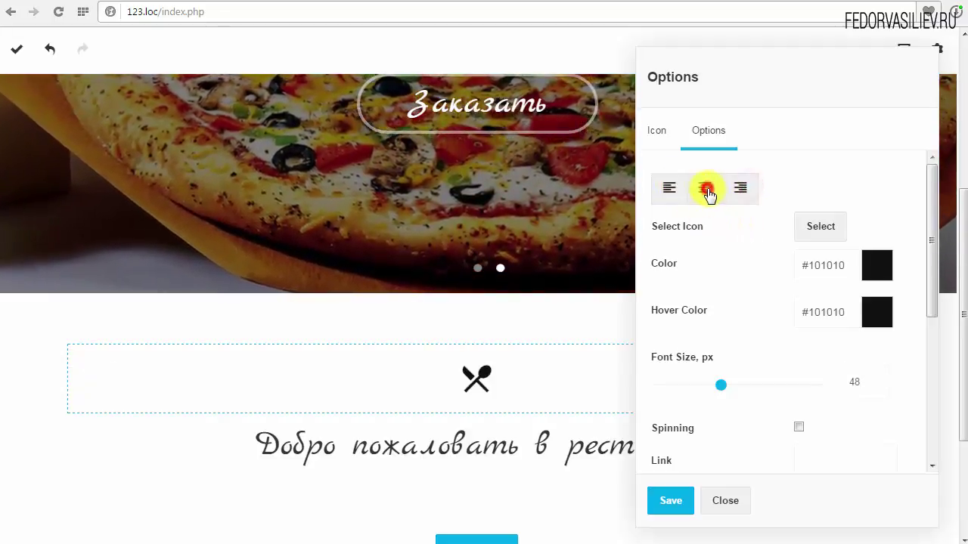
left_click(816, 227)
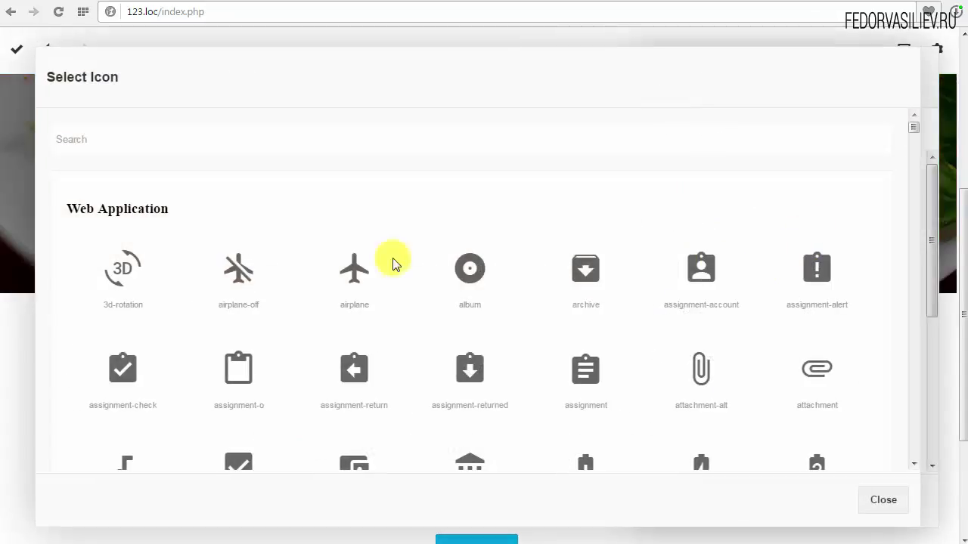
left_click(871, 500)
- Set the cutlery icon's colour to #333333
double_click(855, 273)
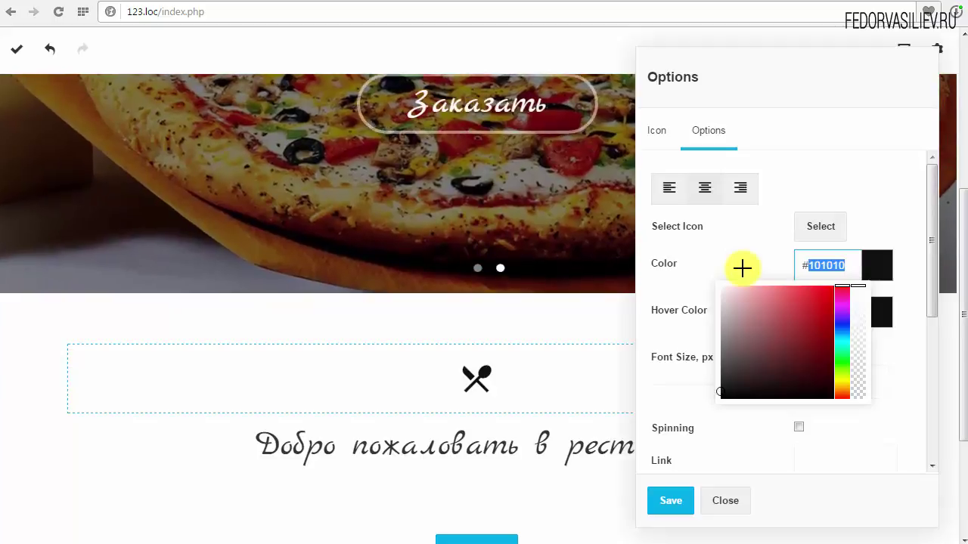
type("333333")
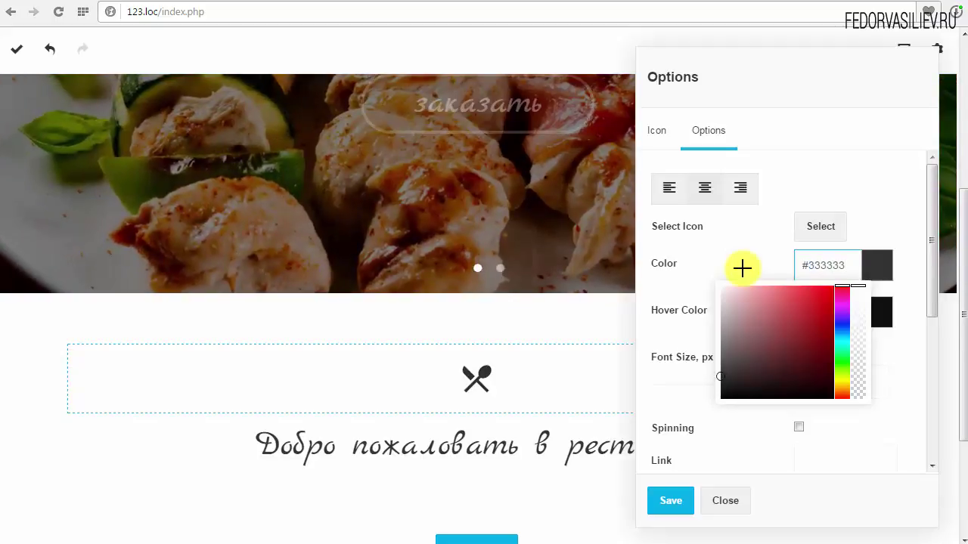
left_click(741, 269)
- Set the cutlery icon's hover colour to the lighter grey #696969
mouse_move(477, 394)
left_click_drag(847, 312, 804, 315)
type("333")
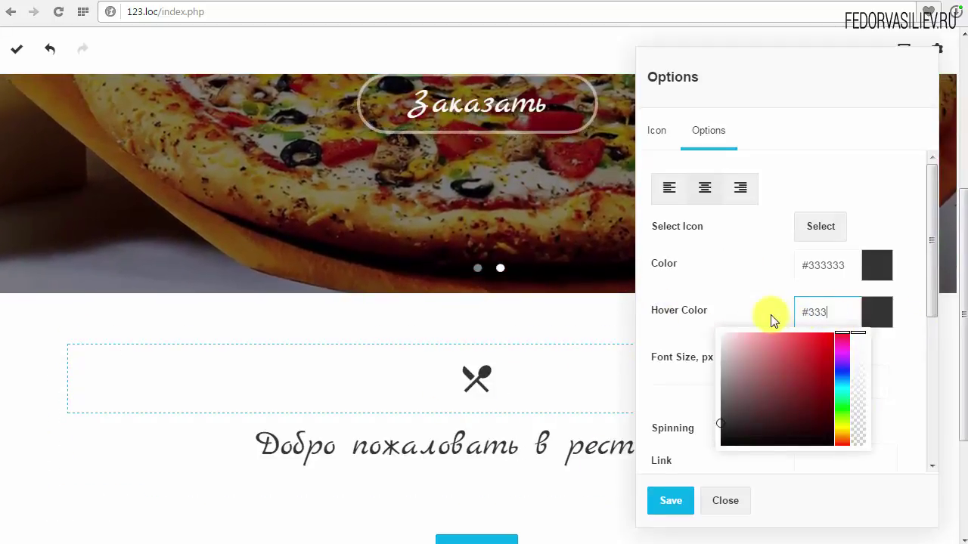
type("33")
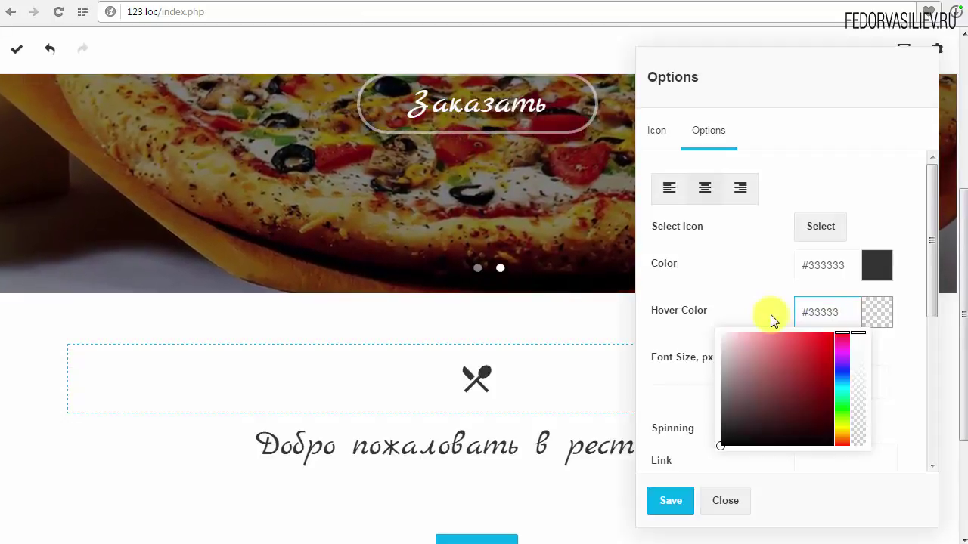
type("3")
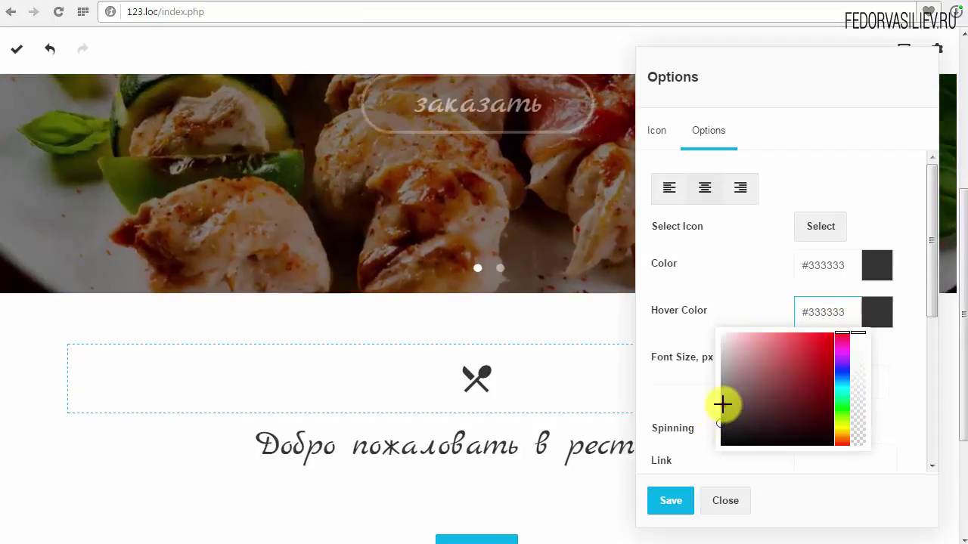
left_click(719, 400)
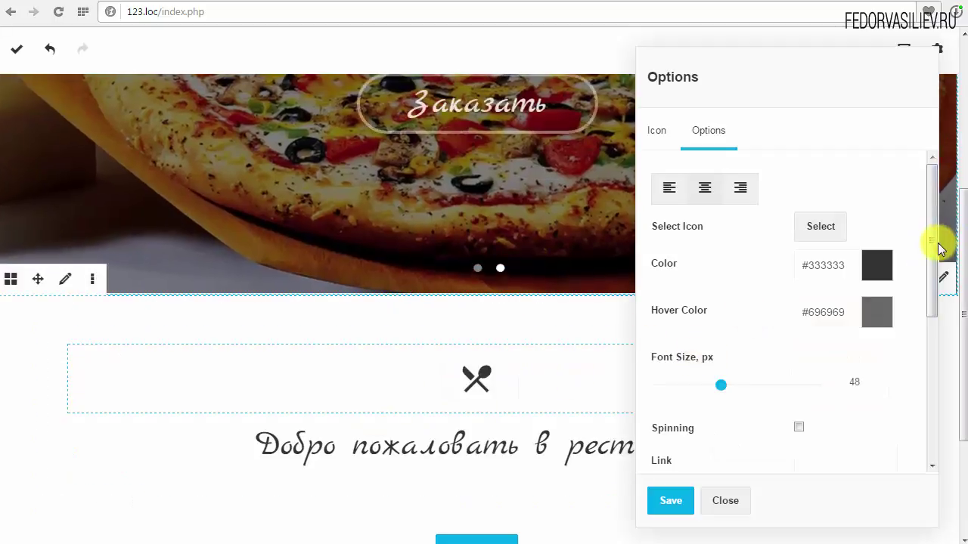
- Set the cutlery icon's font size to 50 px, leaving spinning off and the link target at New Window
left_click_drag(932, 244, 921, 308)
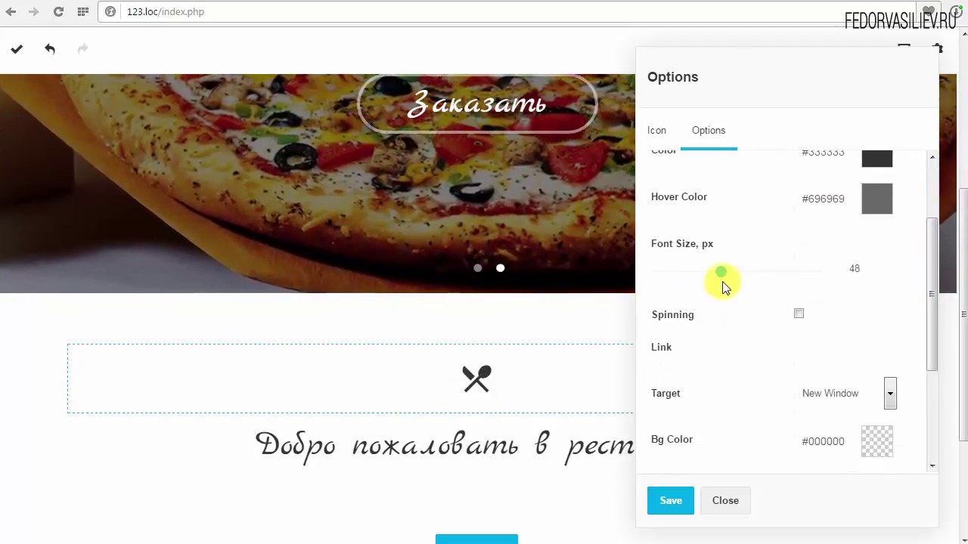
left_click_drag(724, 278, 726, 279)
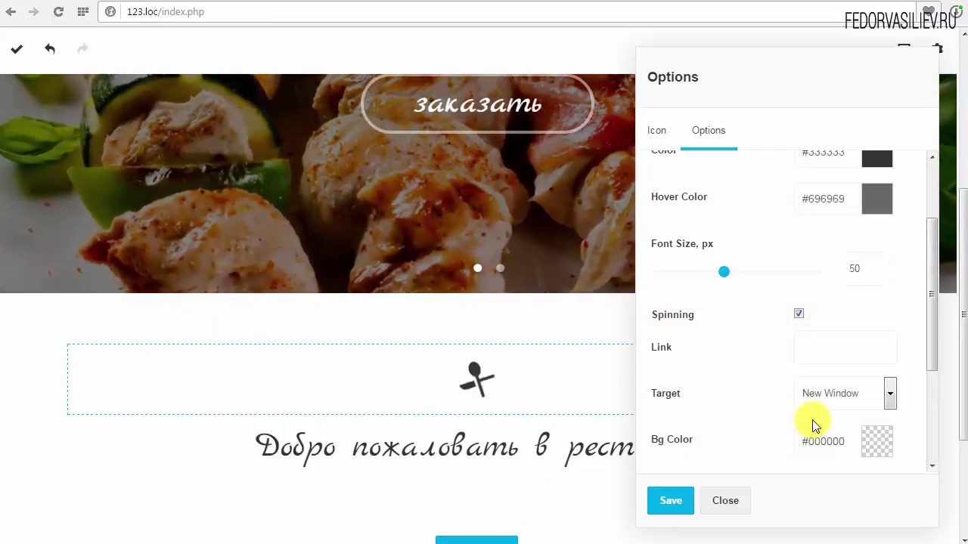
left_click(799, 314)
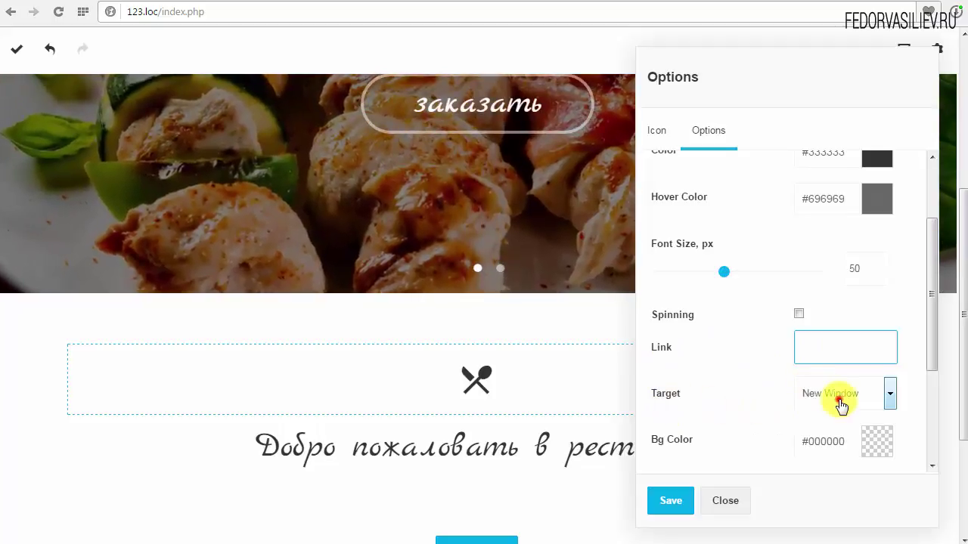
left_click(841, 406)
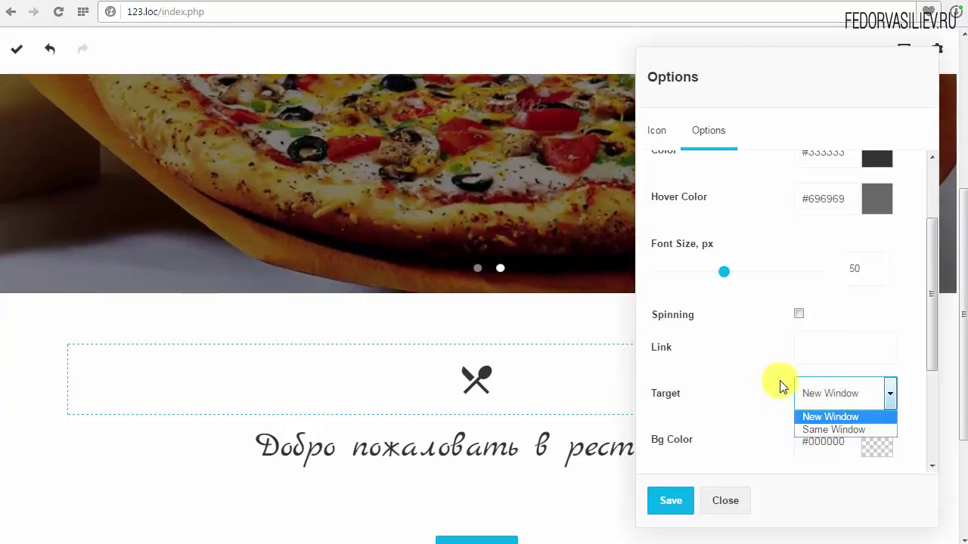
left_click(761, 371)
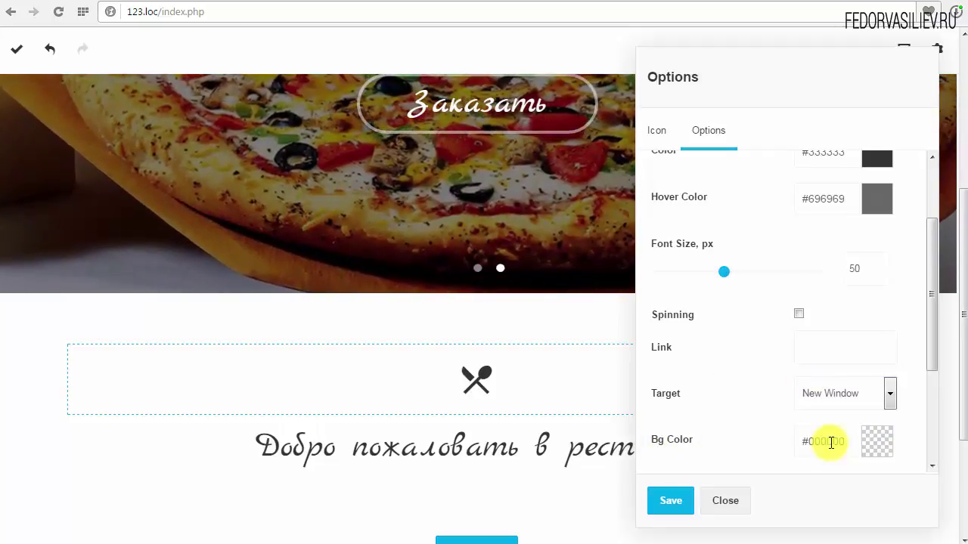
- Try an opaque #ff7070 background on the cutlery icon and restore its full transparency
left_click_drag(931, 364, 934, 467)
left_click(831, 260)
left_click(778, 312)
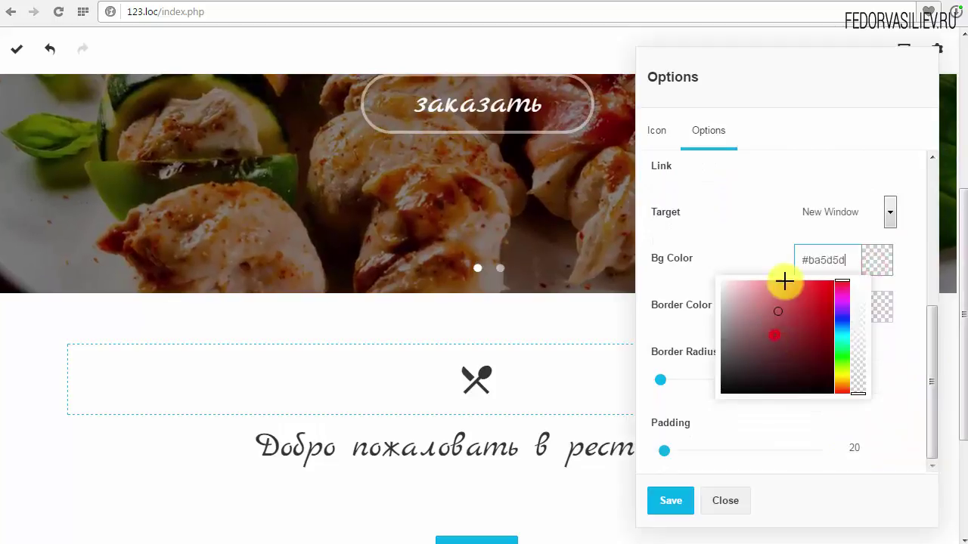
left_click_drag(857, 329, 858, 267)
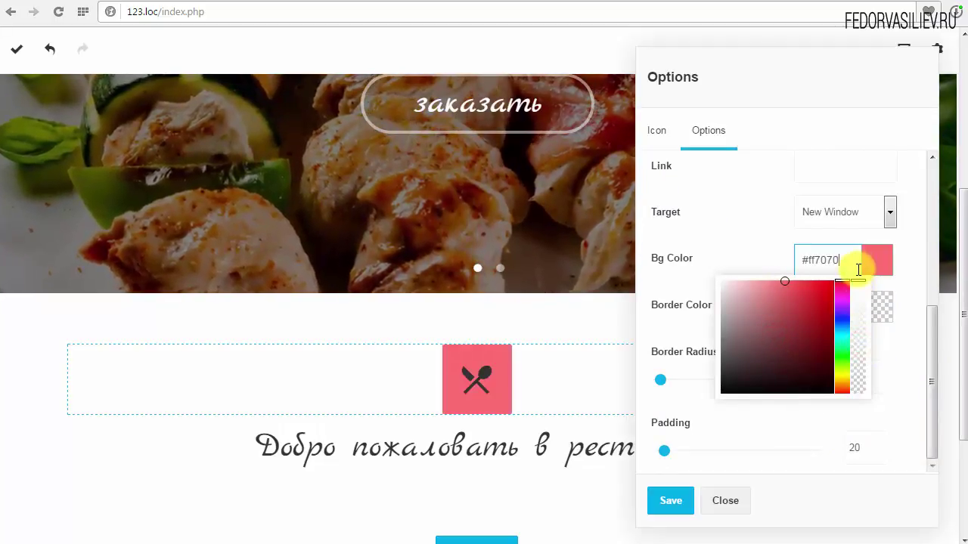
left_click(737, 248)
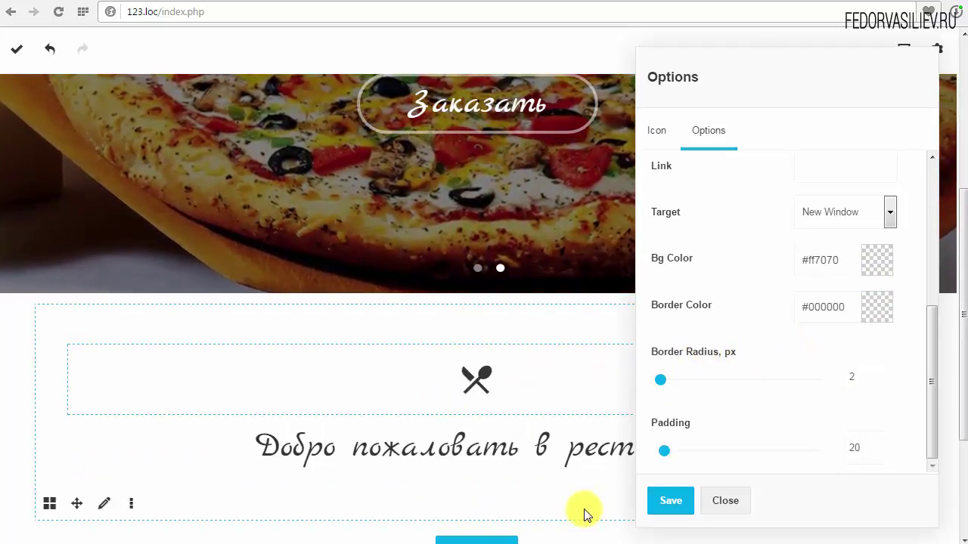
- Set the cutlery icon's padding to 0 and keep its top and bottom margins at 0 px
mouse_move(663, 452)
left_mouse_down()
mouse_move(672, 456)
mouse_move(652, 450)
left_mouse_up()
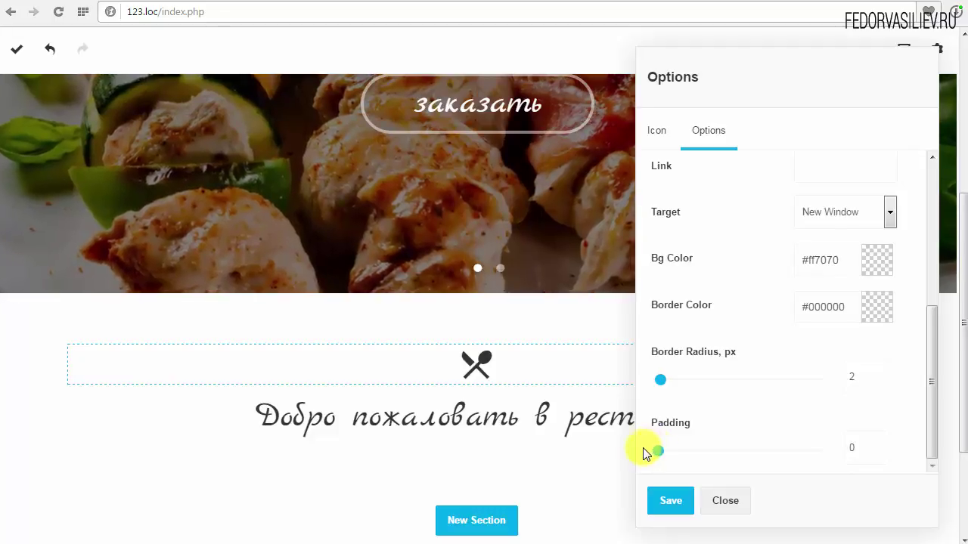
left_click(656, 132)
left_click(669, 226)
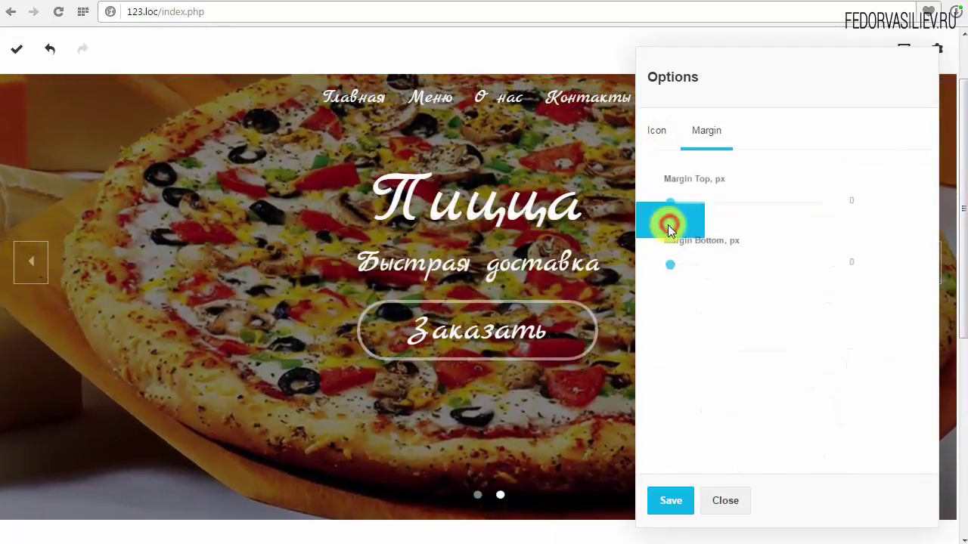
scroll(436, 361, "down", 5)
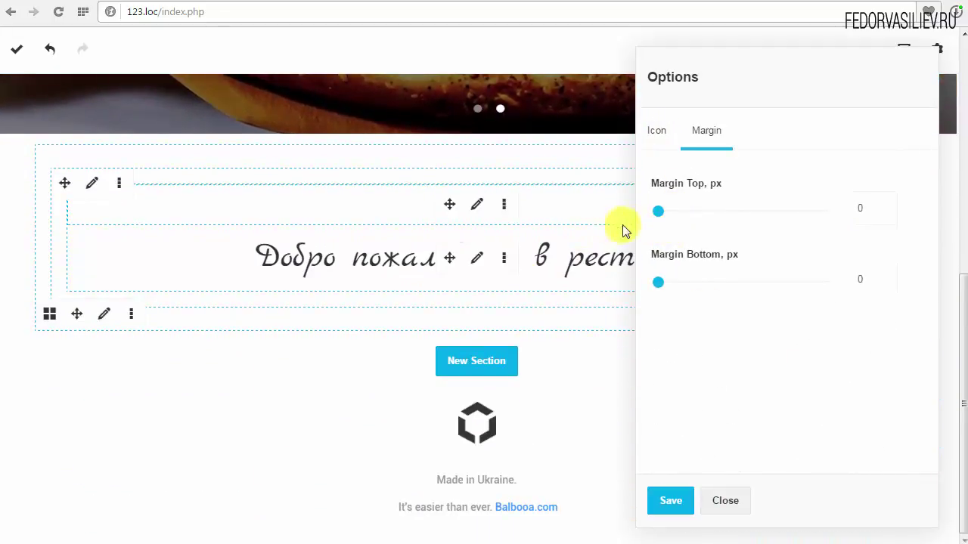
mouse_move(657, 217)
left_mouse_down()
mouse_move(663, 211)
mouse_move(645, 210)
left_mouse_up()
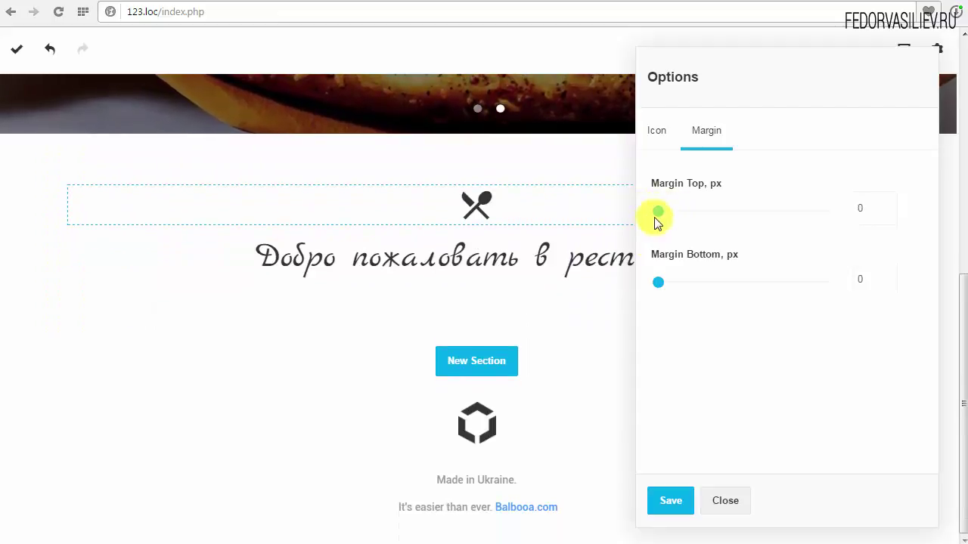
left_click_drag(657, 288, 639, 294)
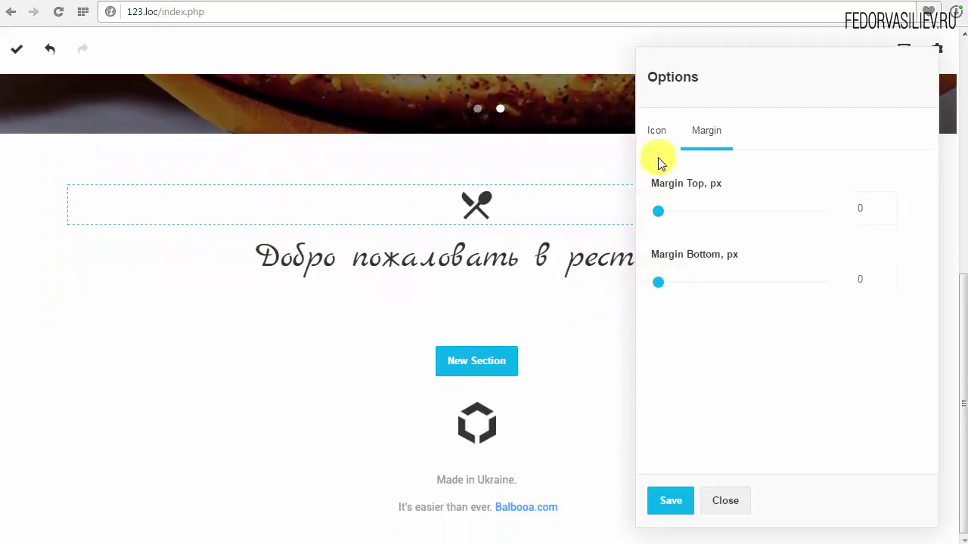
- Save the cutlery icon's options after checking its custom CSS settings, and reload the page to view the published welcome section
left_click(652, 138)
left_click(676, 261)
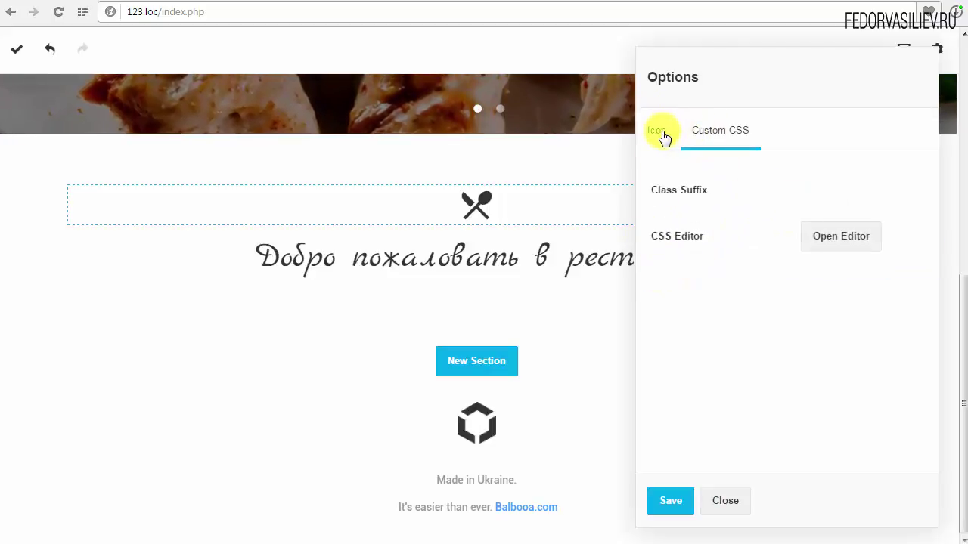
left_click(663, 136)
left_click(670, 503)
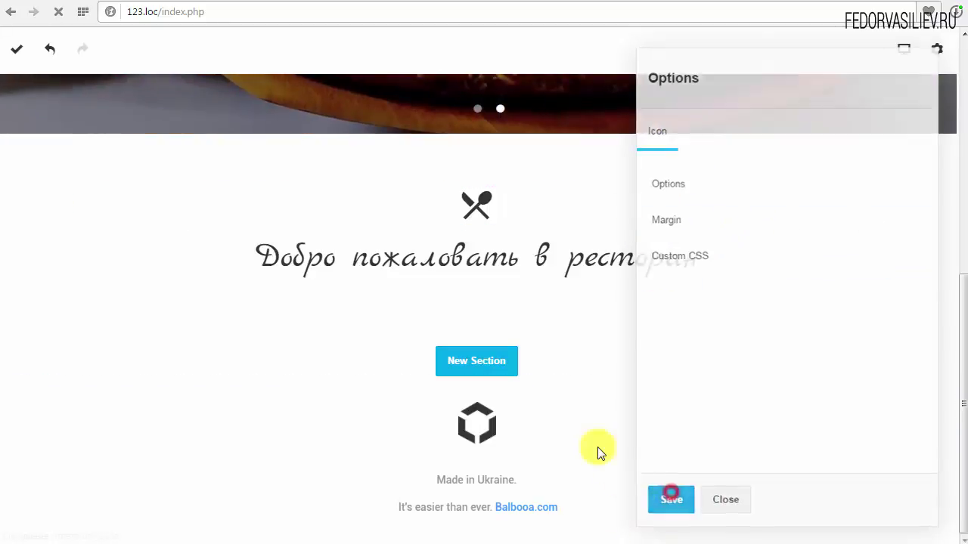
key("F5")
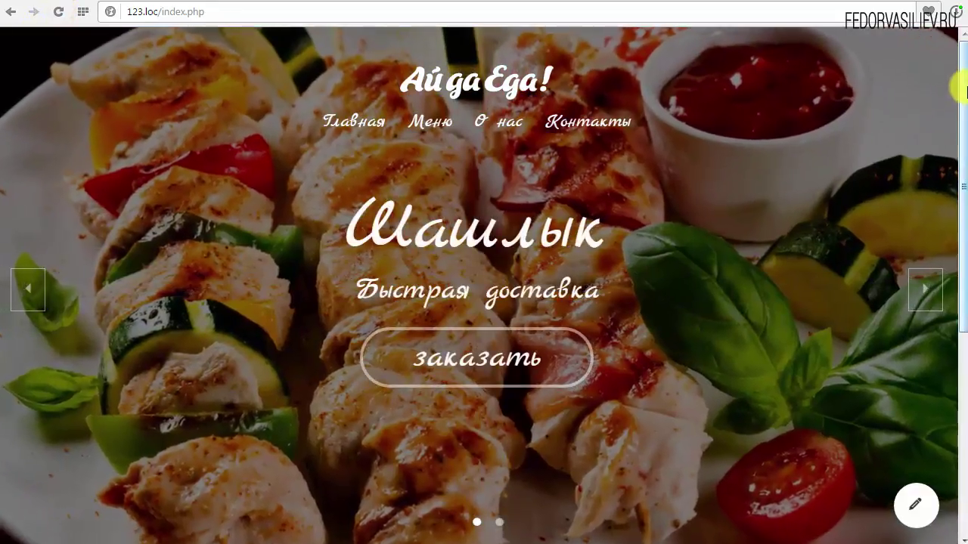
left_click_drag(962, 95, 938, 298)
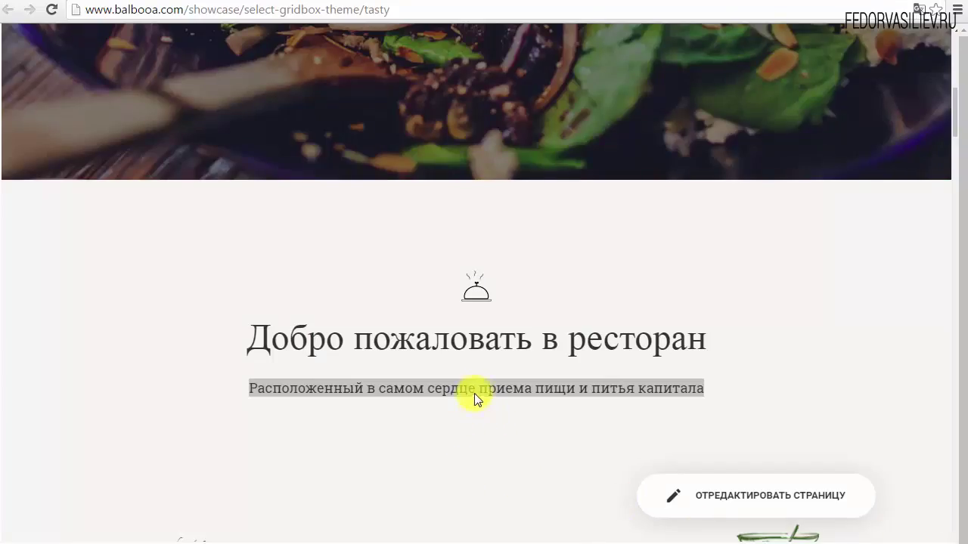
- Switch to the Balbooa Tasty demo page and copy the tagline "Расположенный в самом сердце приема пищи и питья капитала"
triple_click(475, 393)
right_click(479, 391)
left_click(522, 399)
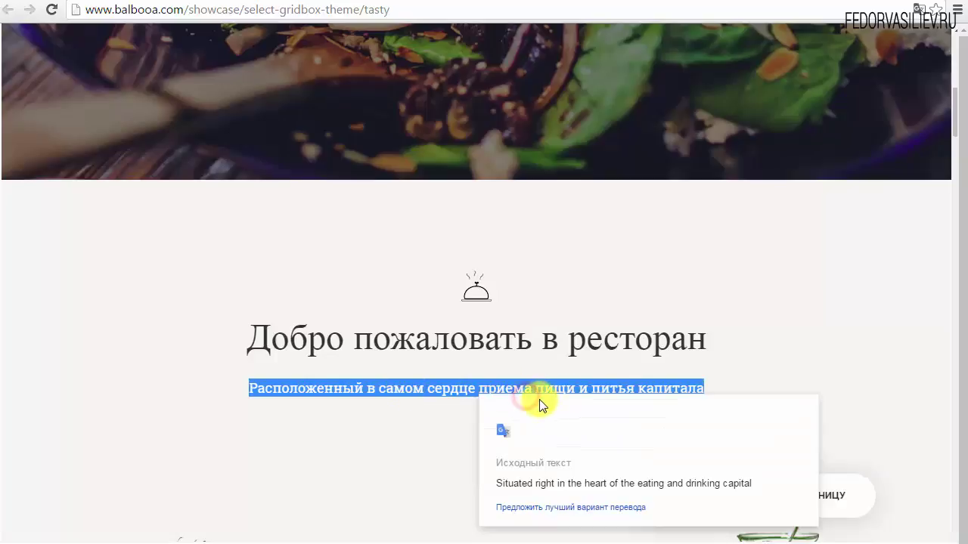
left_click(551, 384)
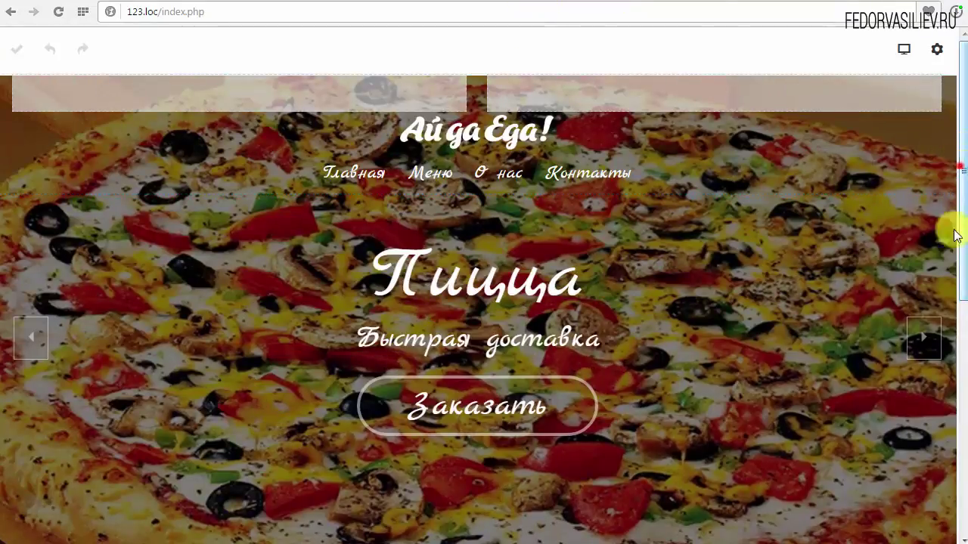
- Back in the Gridbox editor, paste the tagline "Расположенный в самом сердце приема пищи и питья капитала" as a new paragraph under the welcome heading's text
scroll(954, 235, "down", 5)
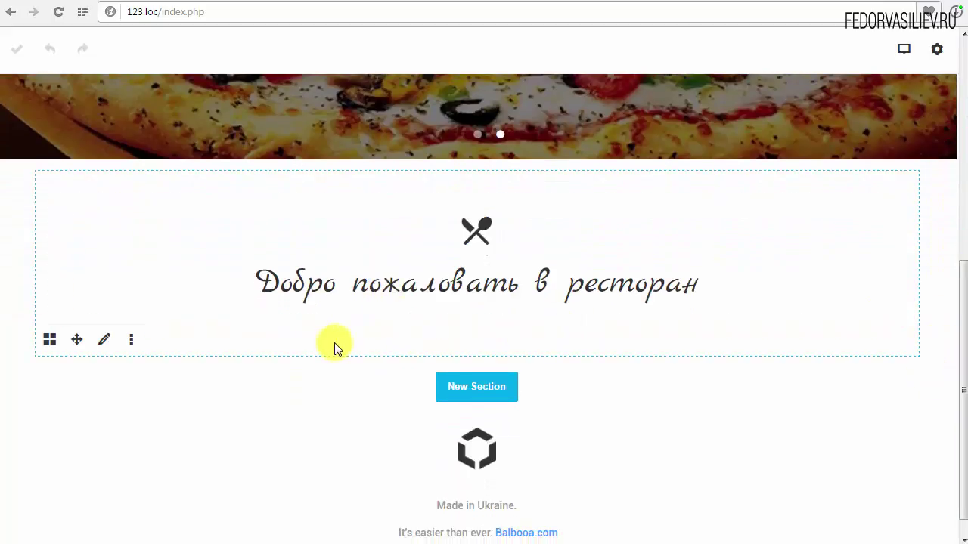
mouse_move(331, 295)
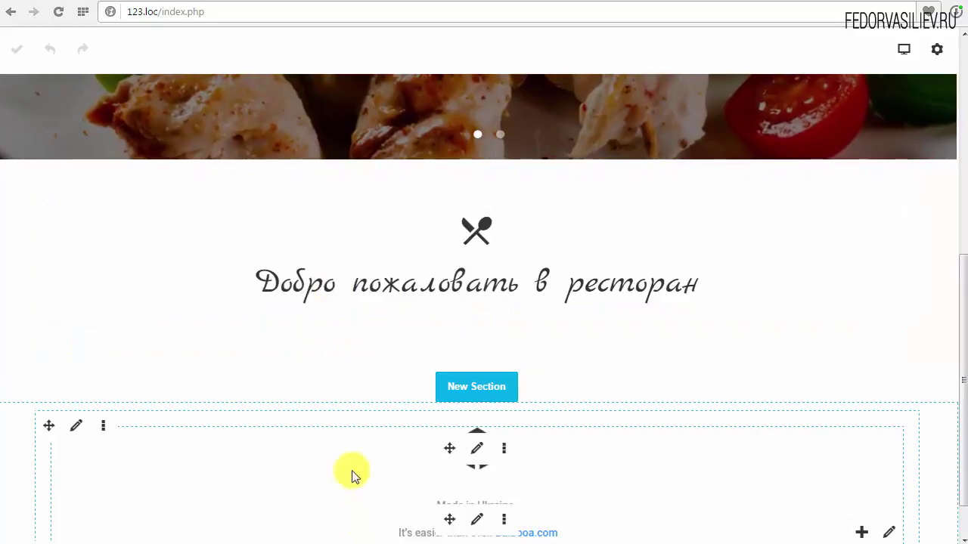
left_click(476, 282)
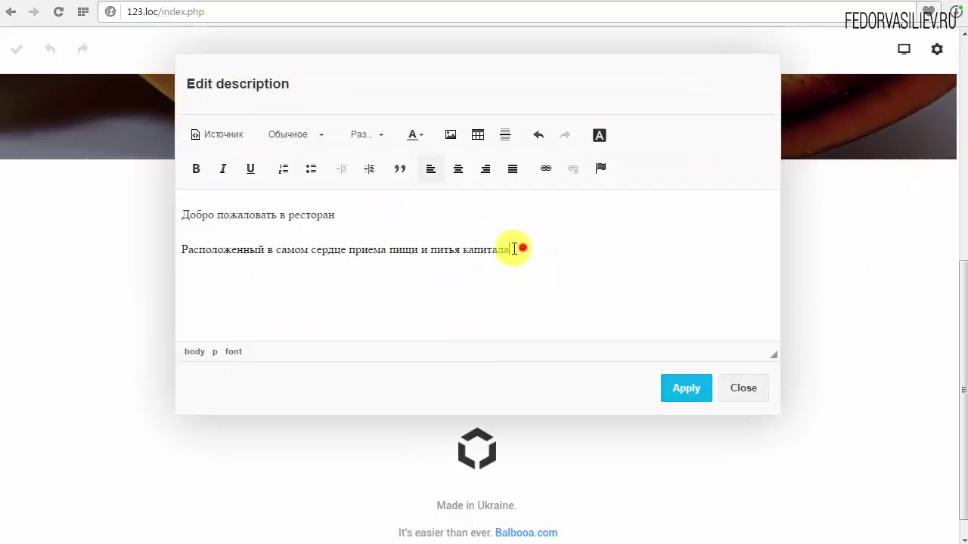
- Set the text colour of the tagline paragraph to #333333 and apply the edit
left_click_drag(514, 249, 172, 248)
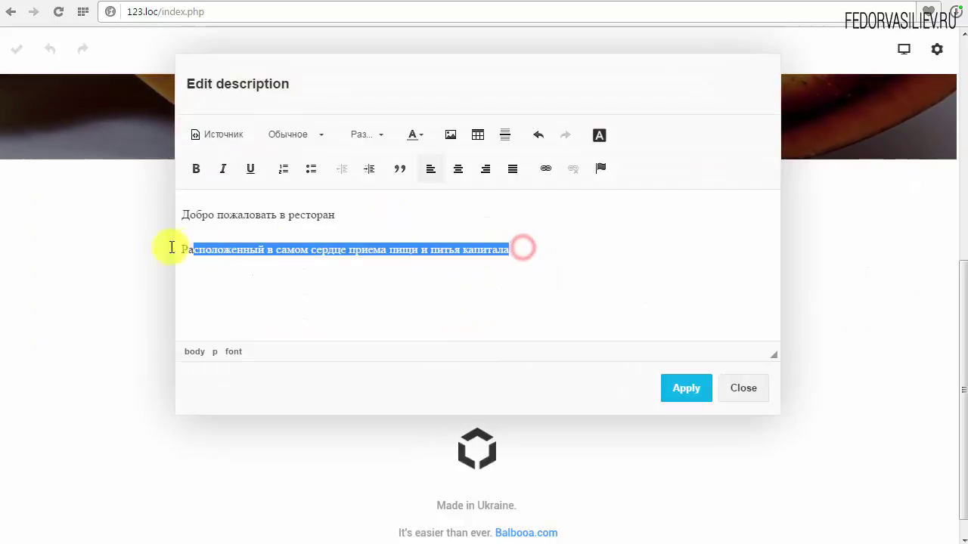
left_click(423, 134)
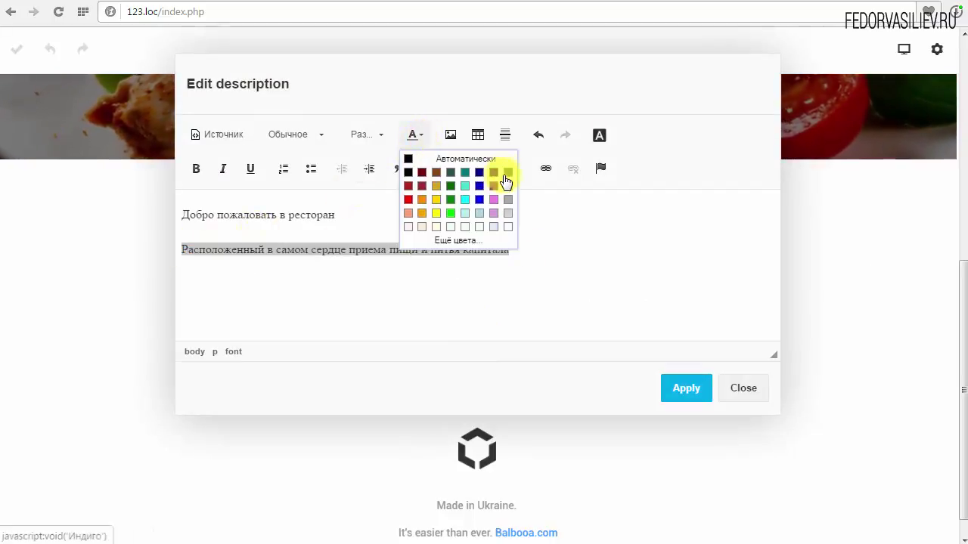
left_click(459, 240)
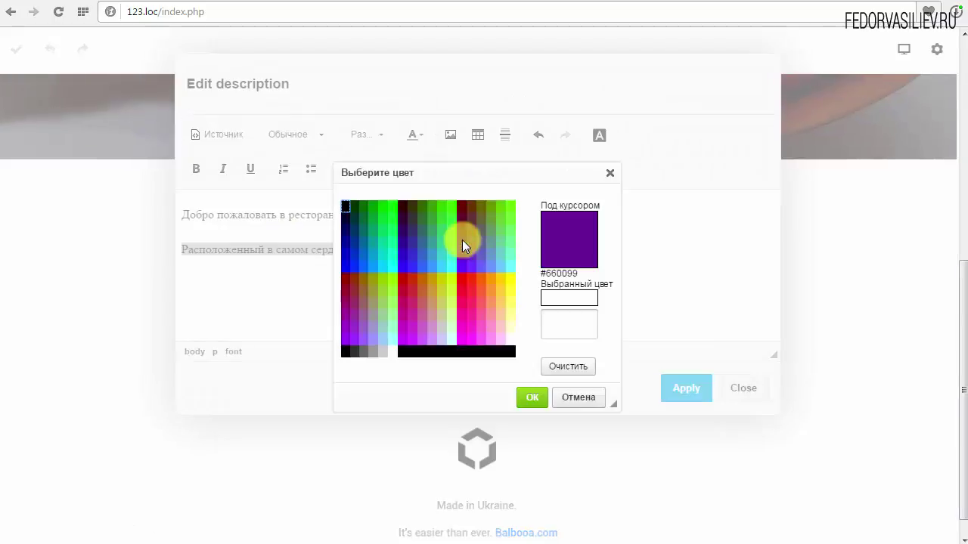
left_click(355, 351)
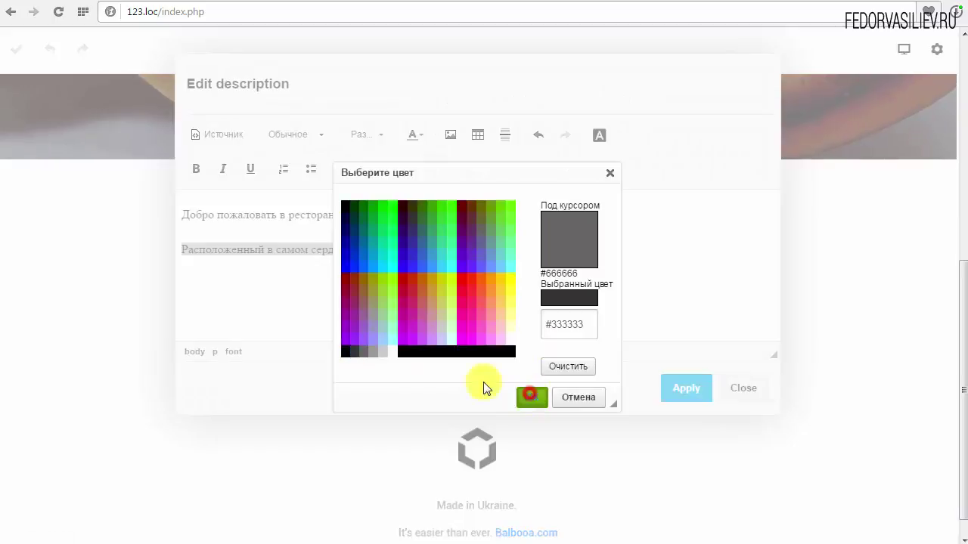
left_click(532, 397)
left_click(682, 394)
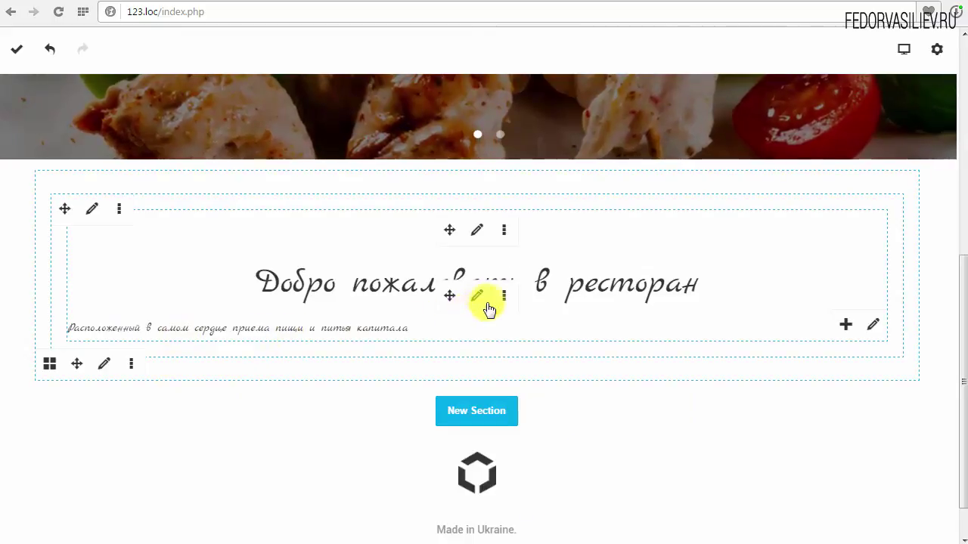
- Centre the tagline below the welcome heading and apply the edit
left_click(476, 295)
left_click(458, 169)
left_click(686, 388)
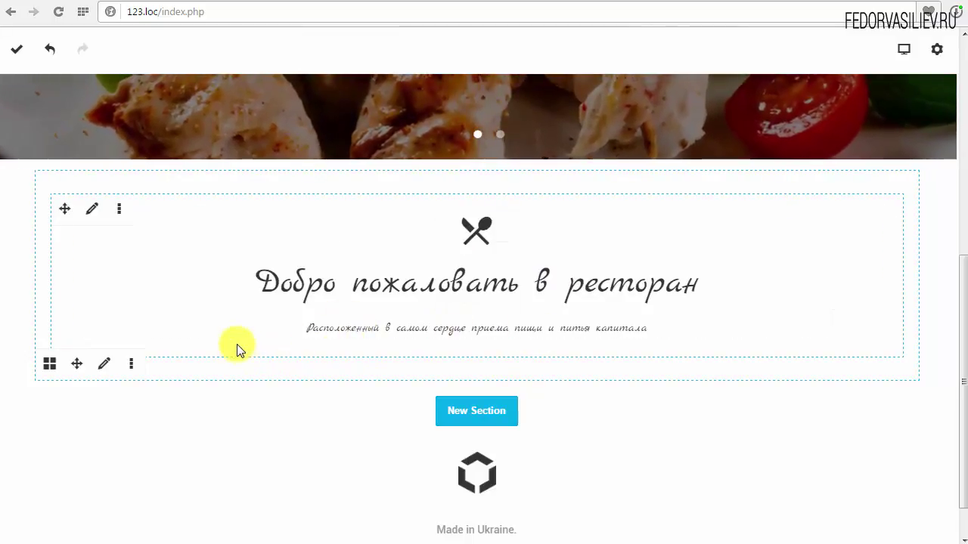
scroll(514, 301, "up", 3)
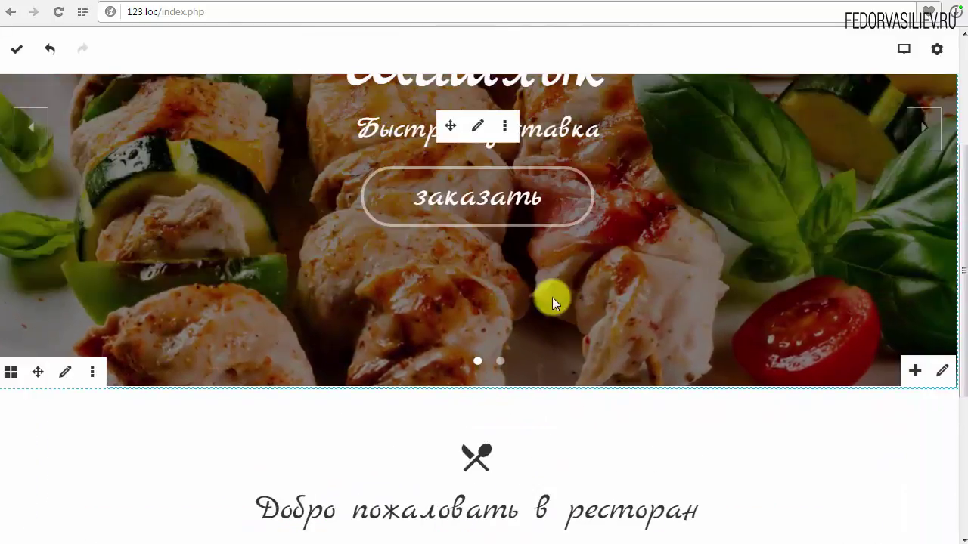
- In the theme's body typography settings, set the paragraph text colour to #333333
left_click(937, 49)
scroll(545, 242, "down", 4)
left_click(676, 219)
left_click(697, 222)
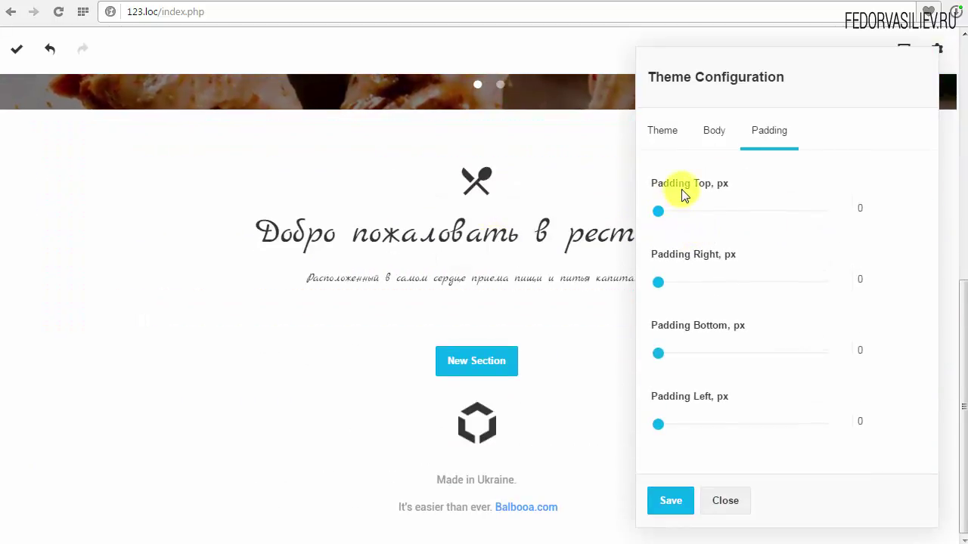
left_click(708, 135)
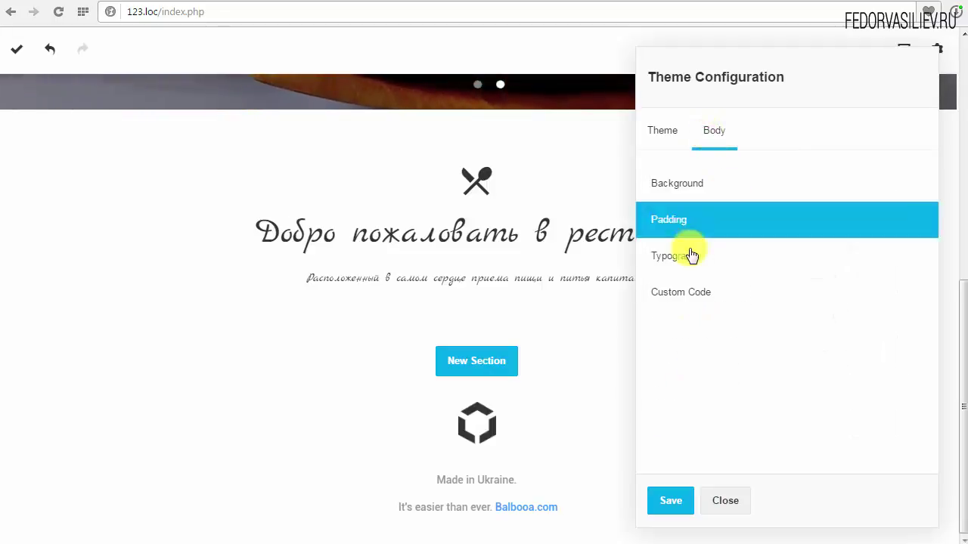
left_click(685, 257)
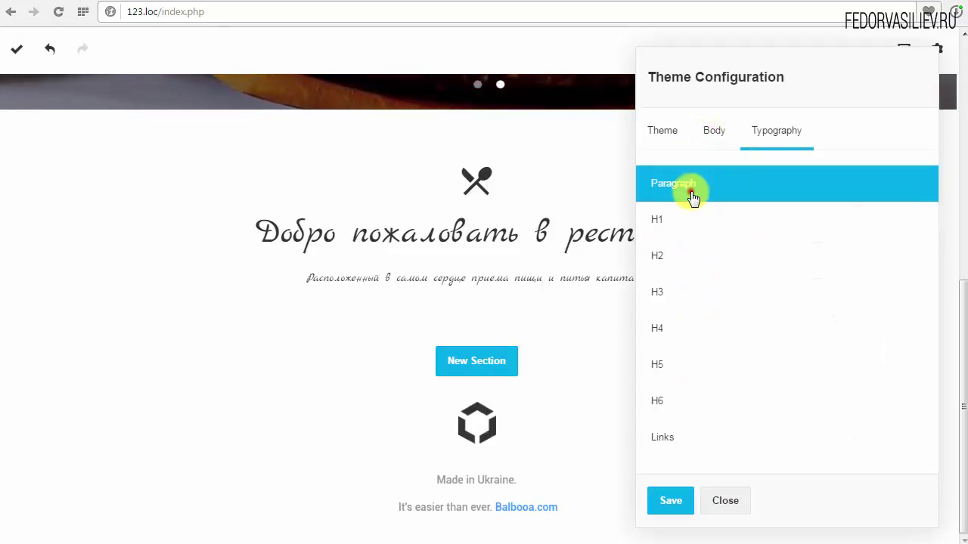
left_click(692, 199)
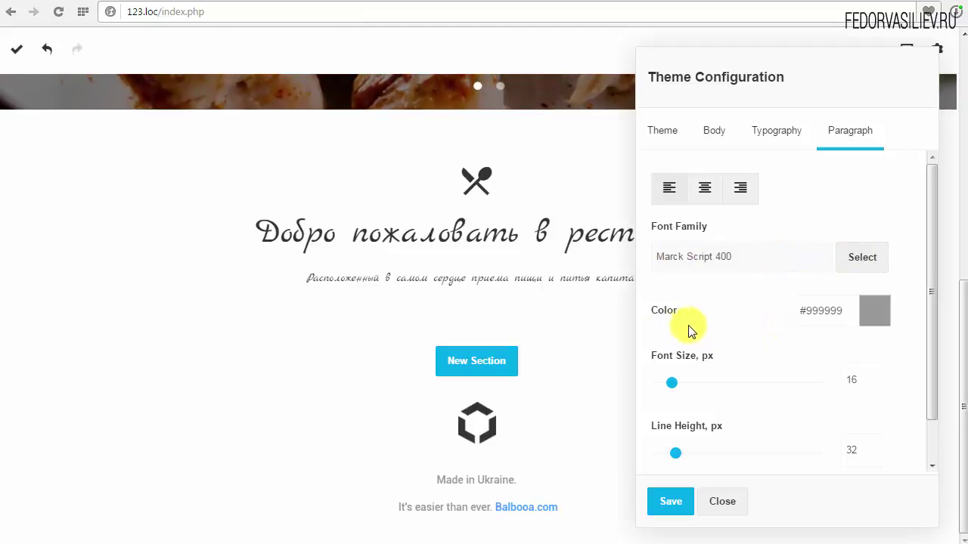
scroll(719, 314, "up", 2)
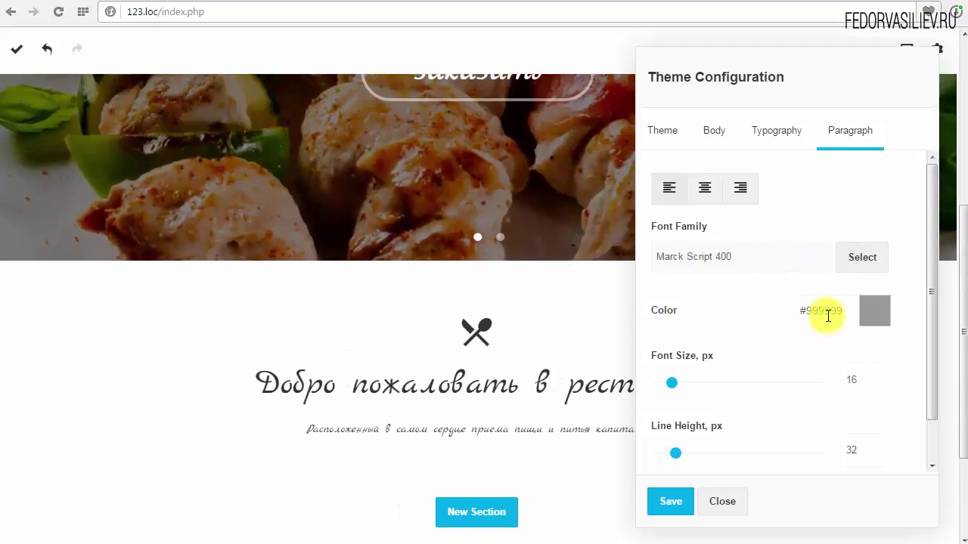
scroll(491, 371, "down", 1)
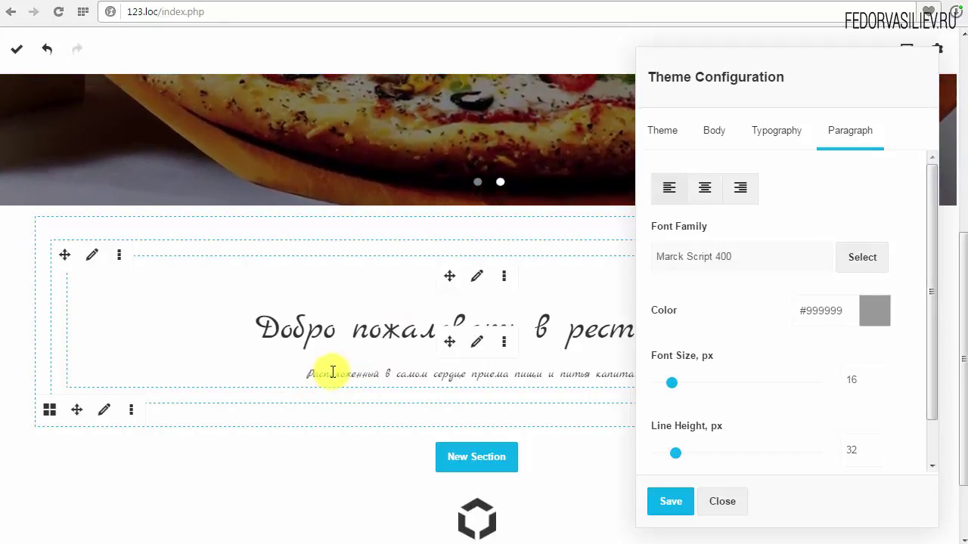
left_click(870, 314)
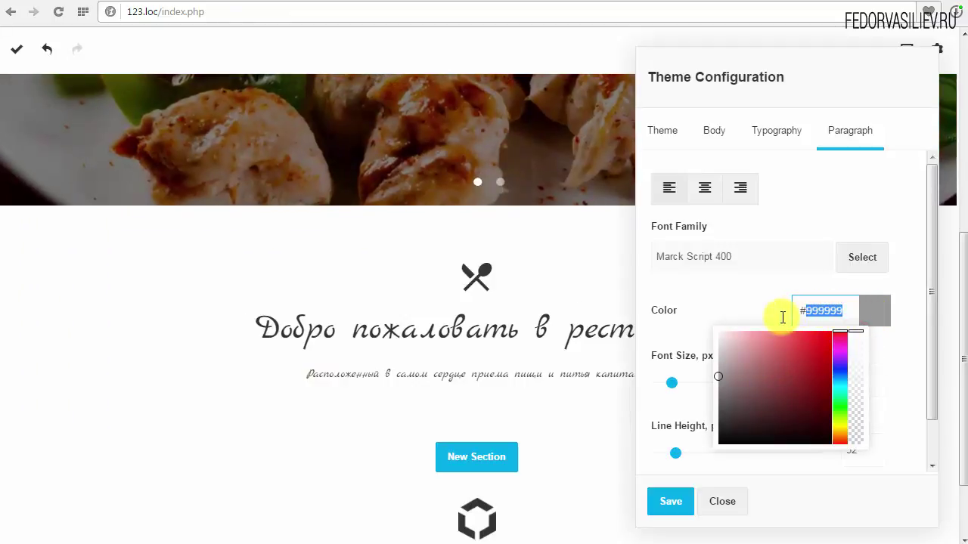
type("333333")
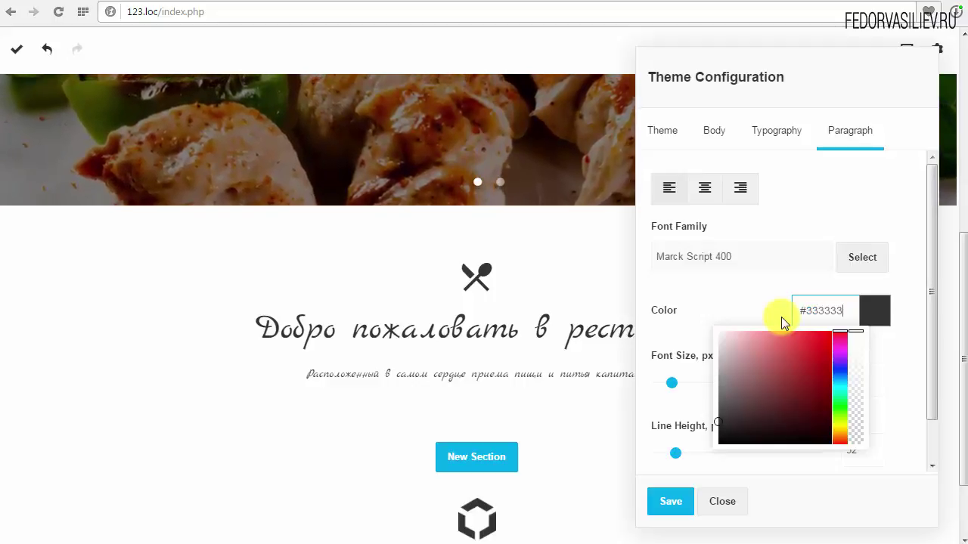
key("Return")
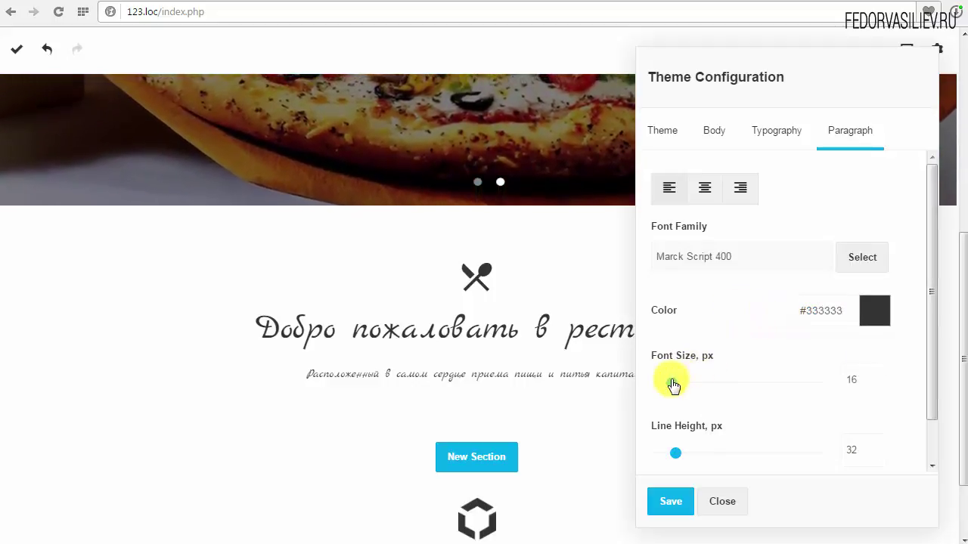
- Set the theme's paragraph font size to 30 px and line height to 53 px, and save the theme configuration
mouse_move(679, 382)
left_mouse_down()
mouse_move(700, 383)
mouse_move(670, 383)
left_mouse_up()
left_click(668, 438)
mouse_move(680, 437)
left_mouse_down()
mouse_move(731, 430)
mouse_move(664, 436)
mouse_move(681, 435)
left_mouse_up()
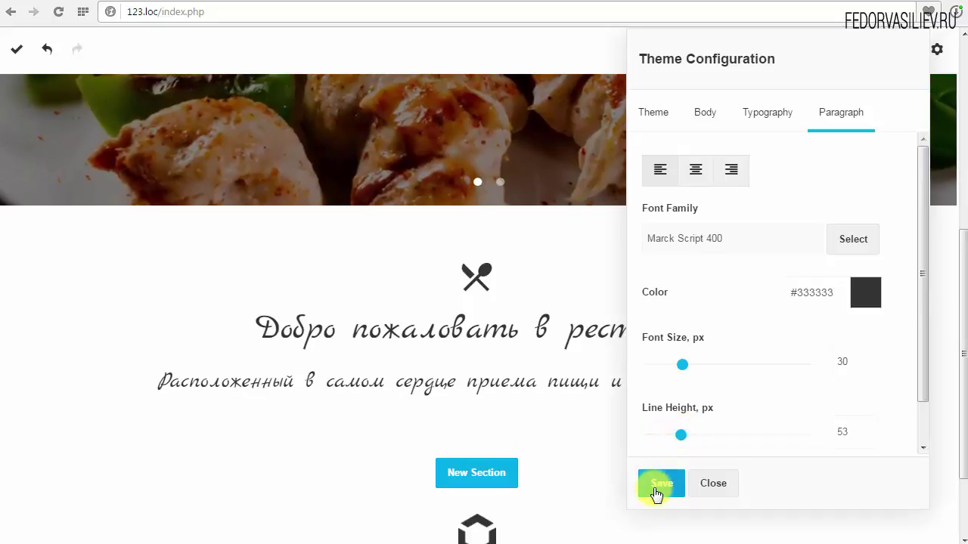
left_click(656, 491)
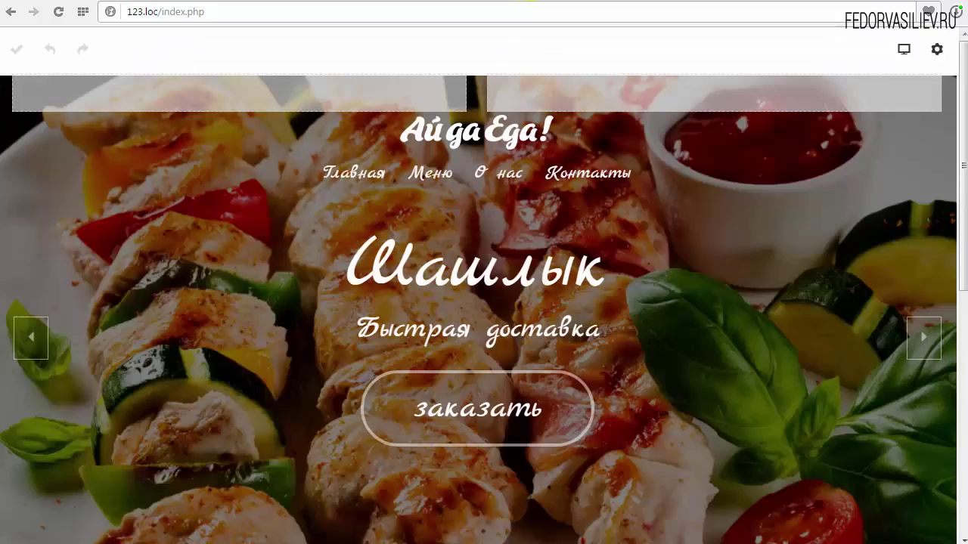
- Switch to the Balbooa Tasty demo, sample its welcome section's background colour and copy the hex code F7F6F4
scroll(565, 265, "down", 7)
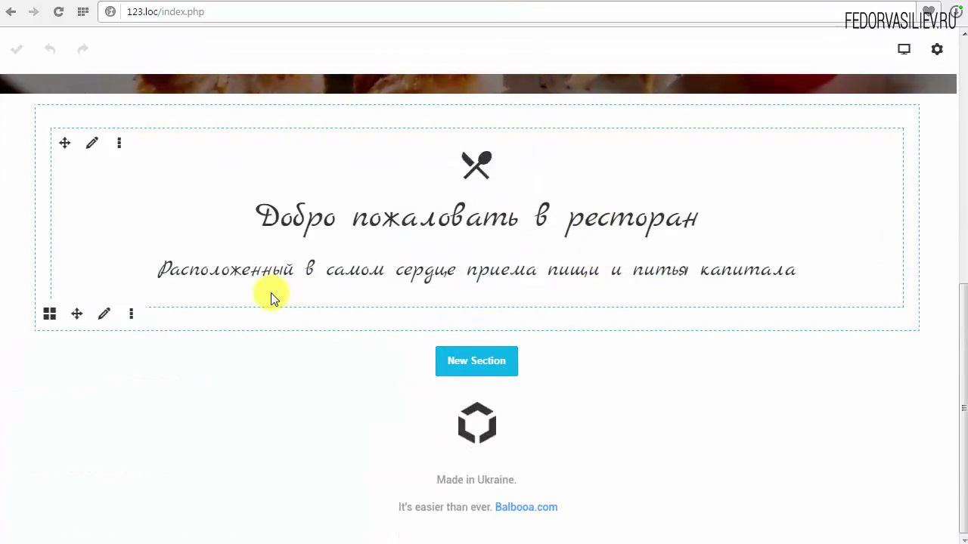
scroll(271, 296, "up", 1)
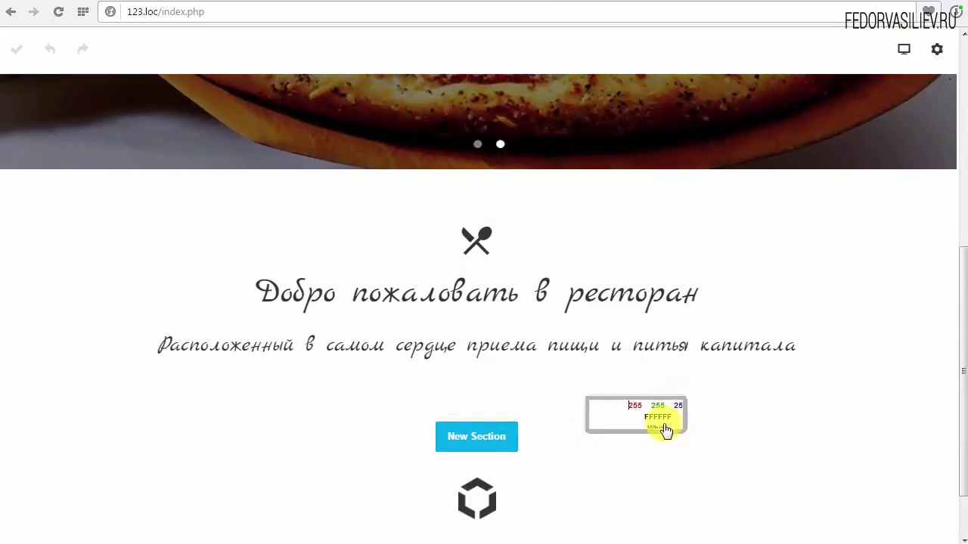
left_click(605, 418)
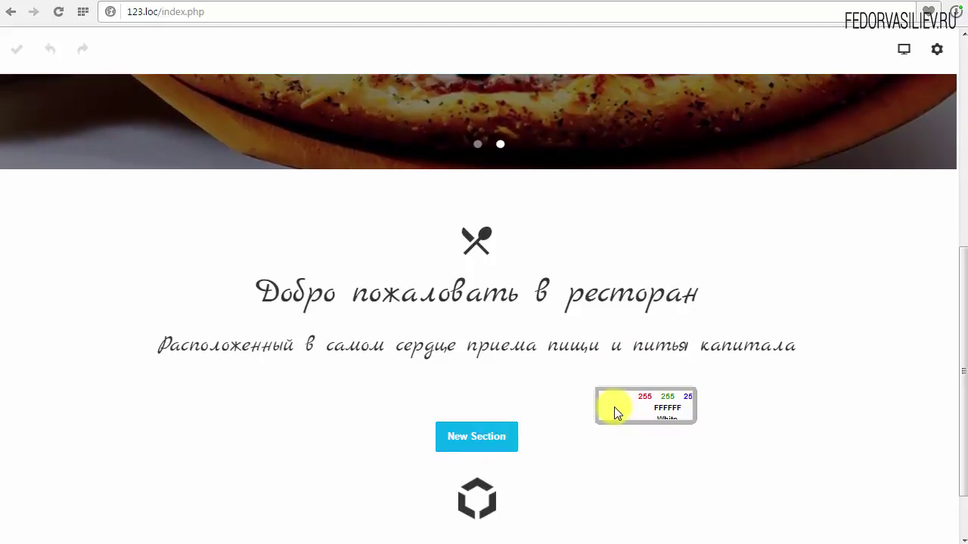
left_click(616, 408)
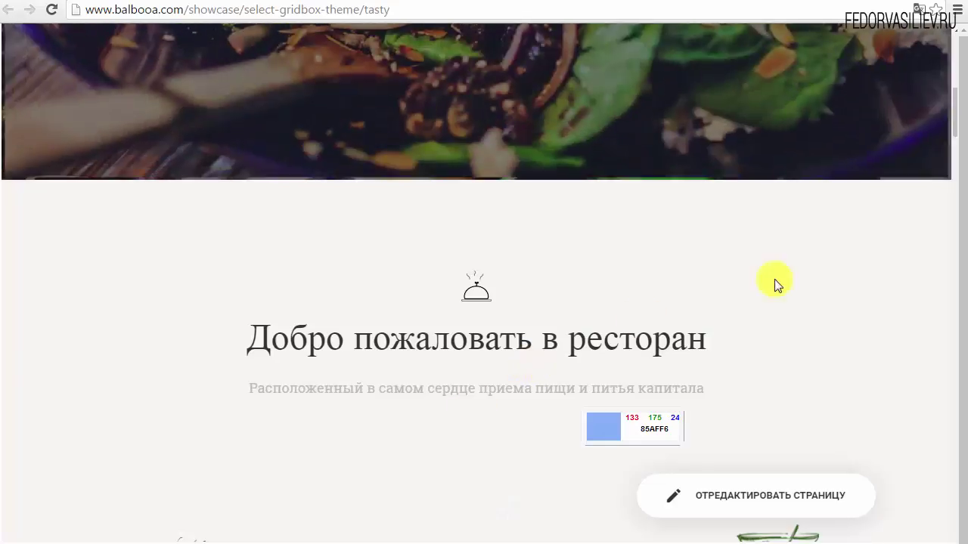
scroll(959, 301, "down", 1)
scroll(249, 346, "down", 6)
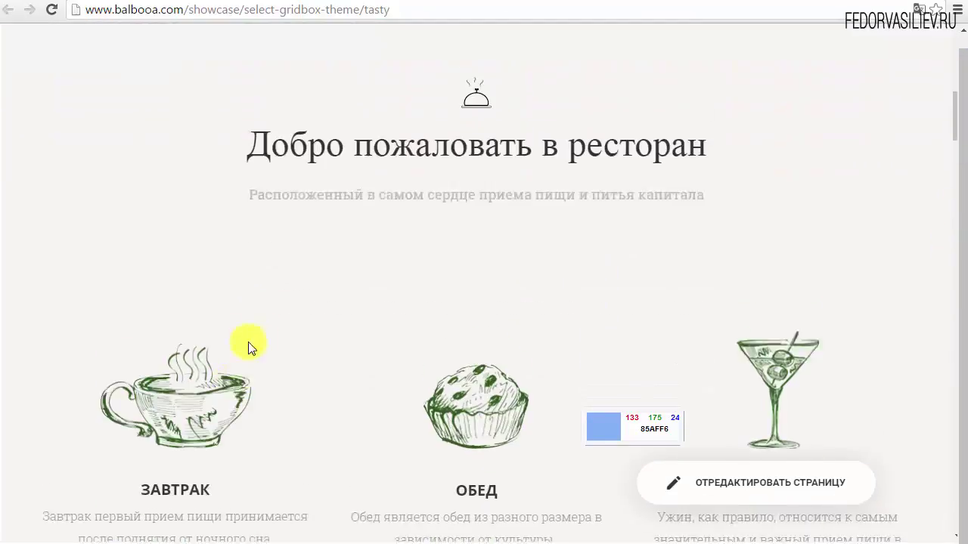
scroll(112, 339, "up", 6)
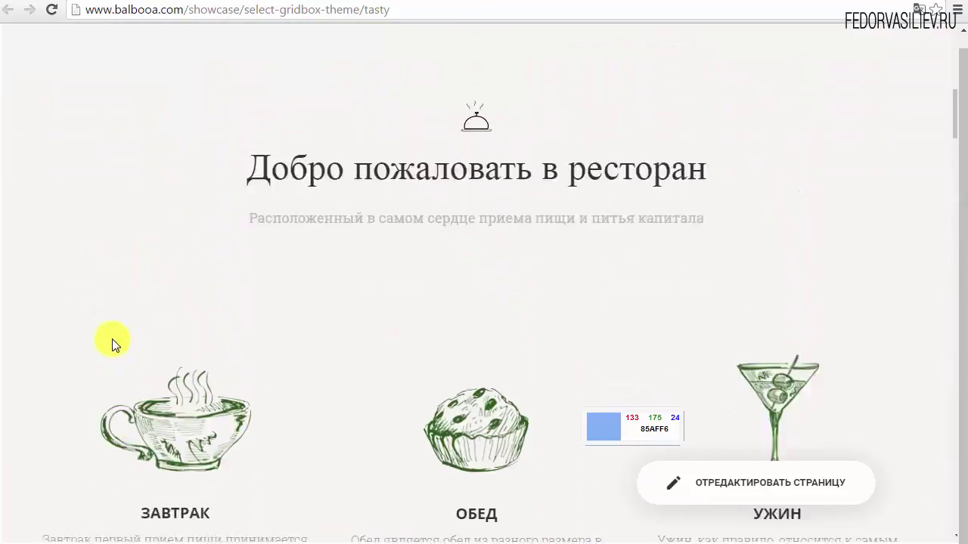
scroll(111, 334, "down", 2)
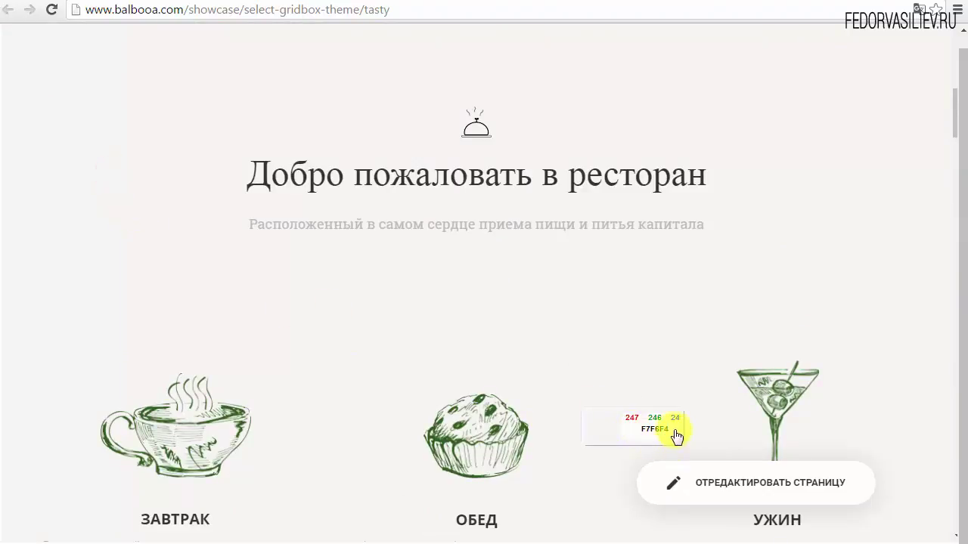
right_click(649, 431)
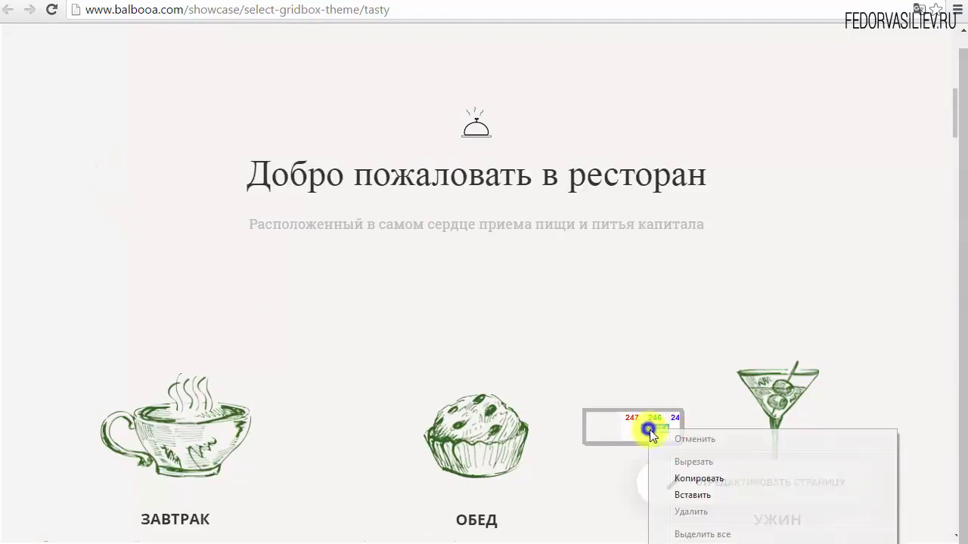
left_click(693, 477)
- Back in the Gridbox editor, give the welcome section a solid background colour of #F7F6F4 and save the section options
key("alt+Tab")
mouse_move(48, 305)
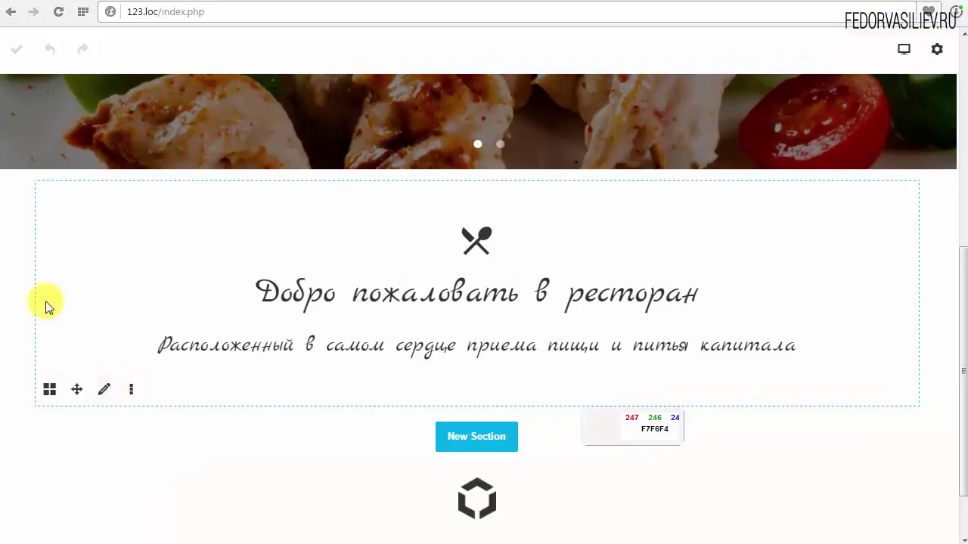
left_click(105, 395)
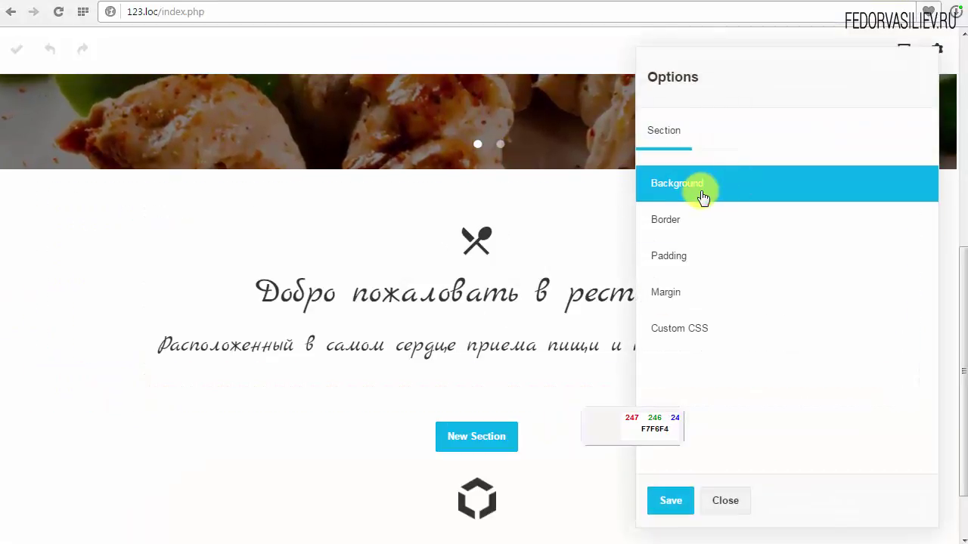
left_click(699, 194)
left_click(672, 274)
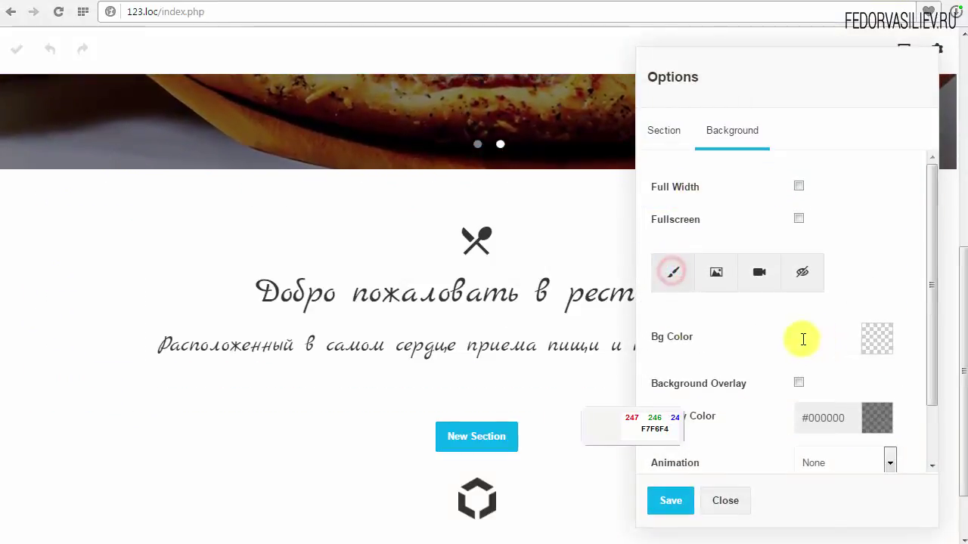
left_click(834, 338)
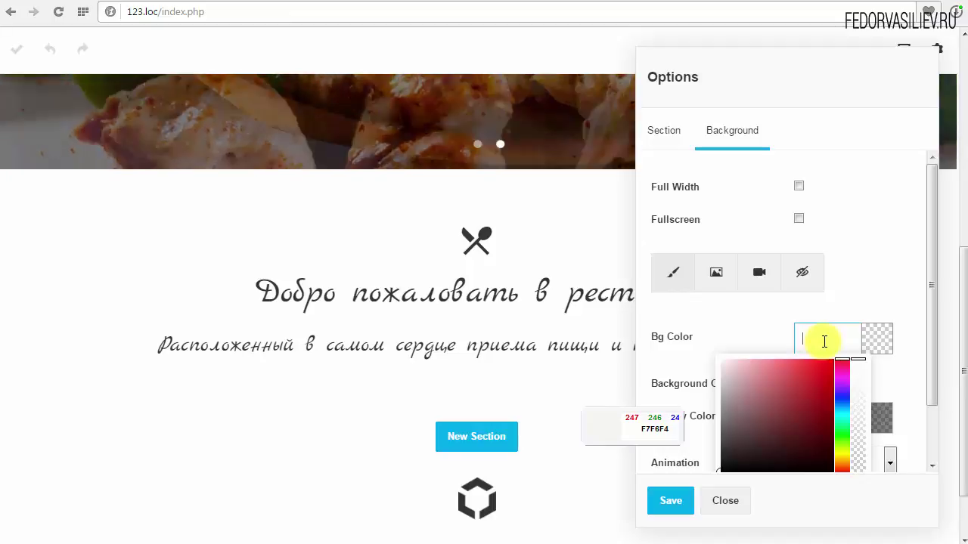
type("#F7F6F4")
key("Return")
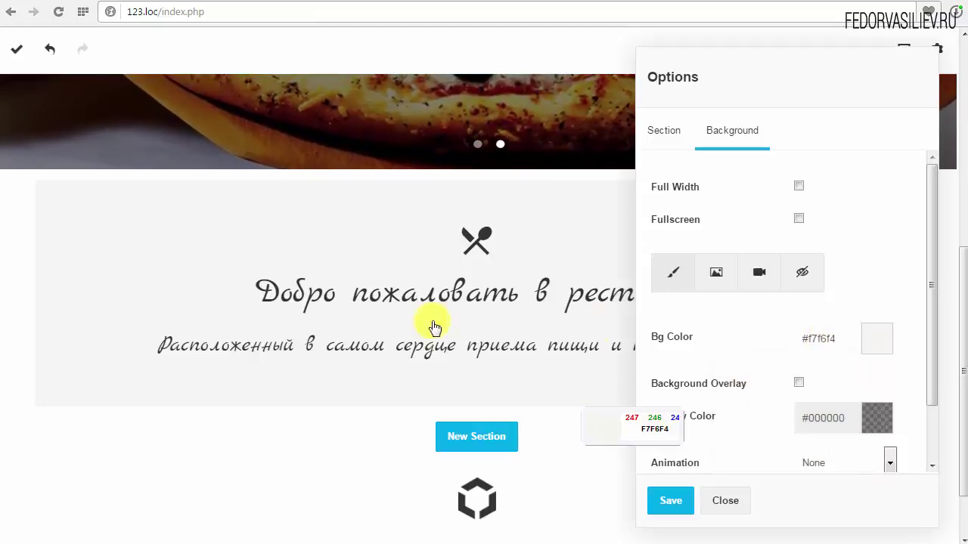
left_click(658, 505)
left_click(605, 439)
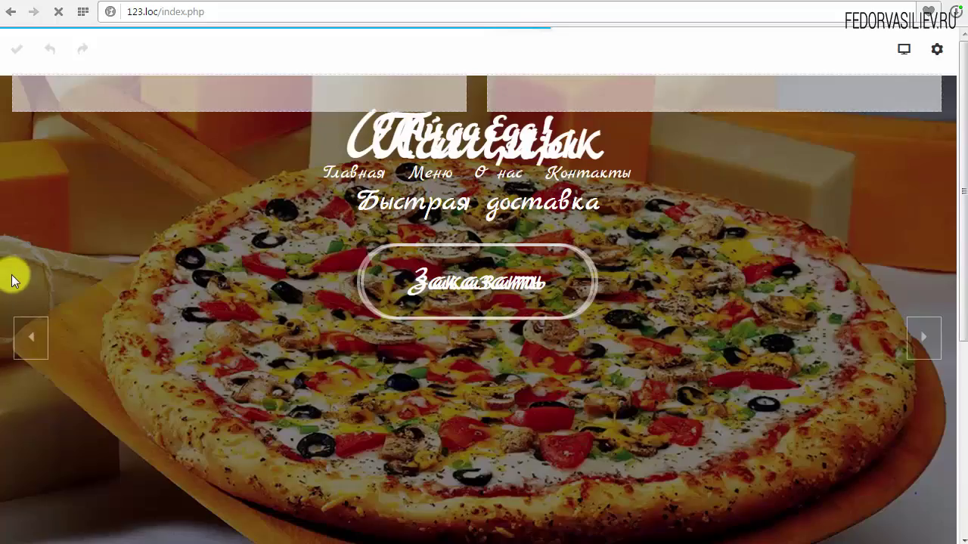
- Make the welcome section's background full width
left_click(32, 364)
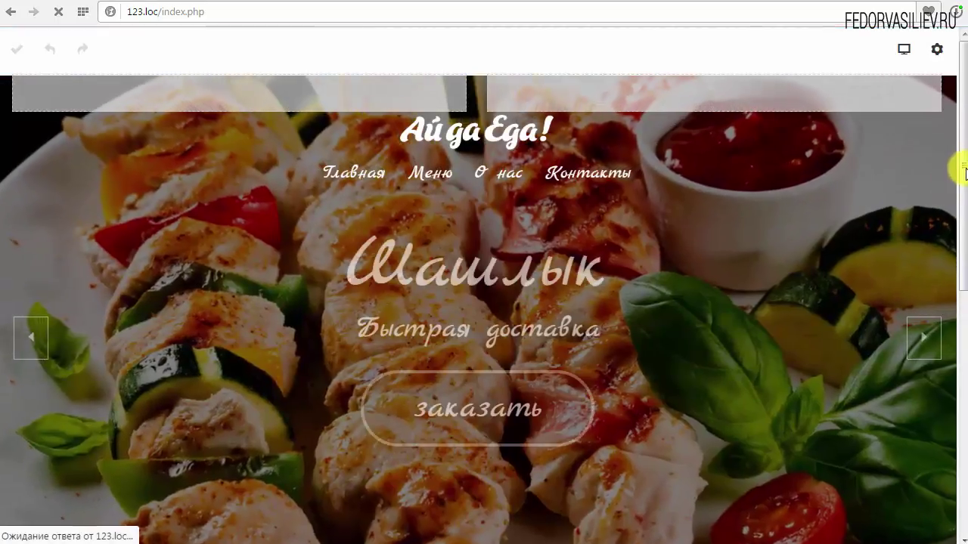
scroll(959, 368, "down", 6)
left_click_drag(966, 351, 963, 287)
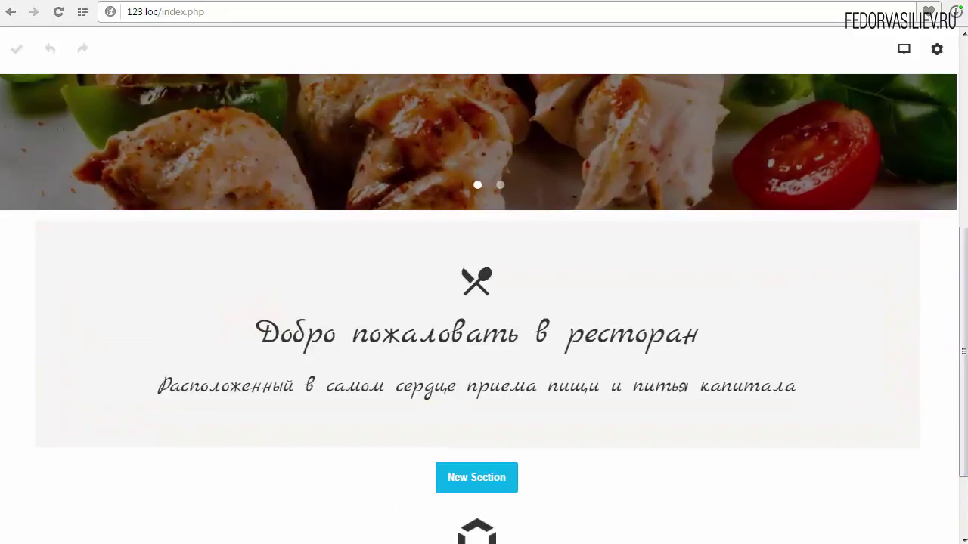
mouse_move(102, 417)
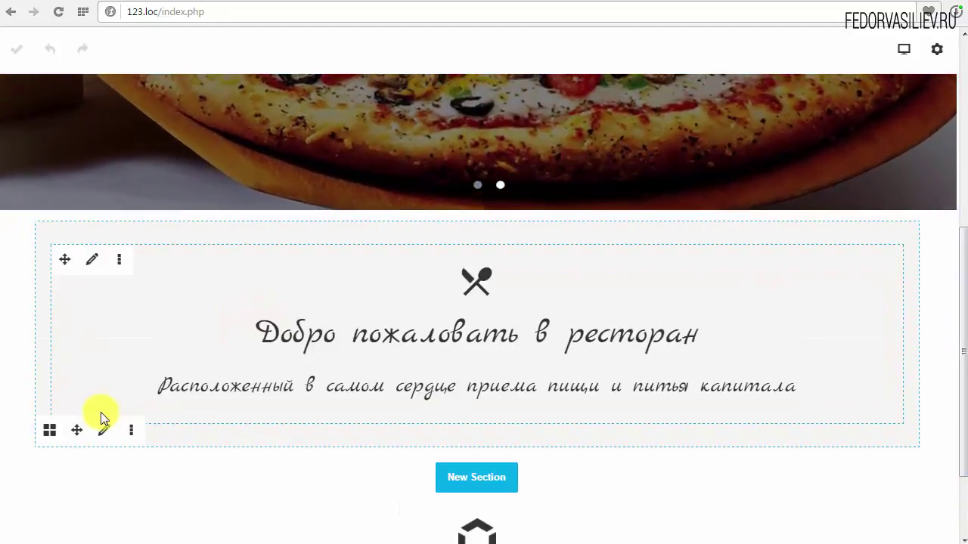
left_click(102, 434)
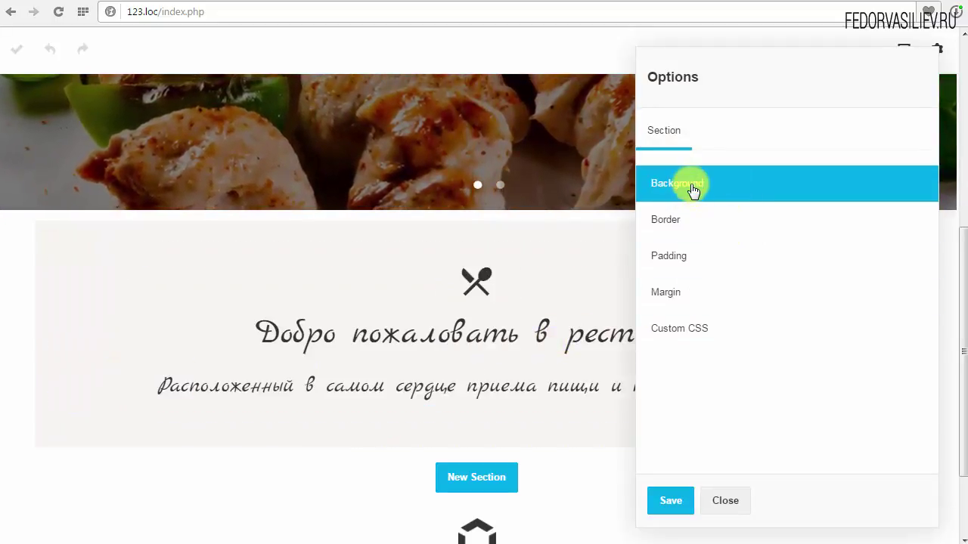
left_click(693, 190)
left_click(800, 186)
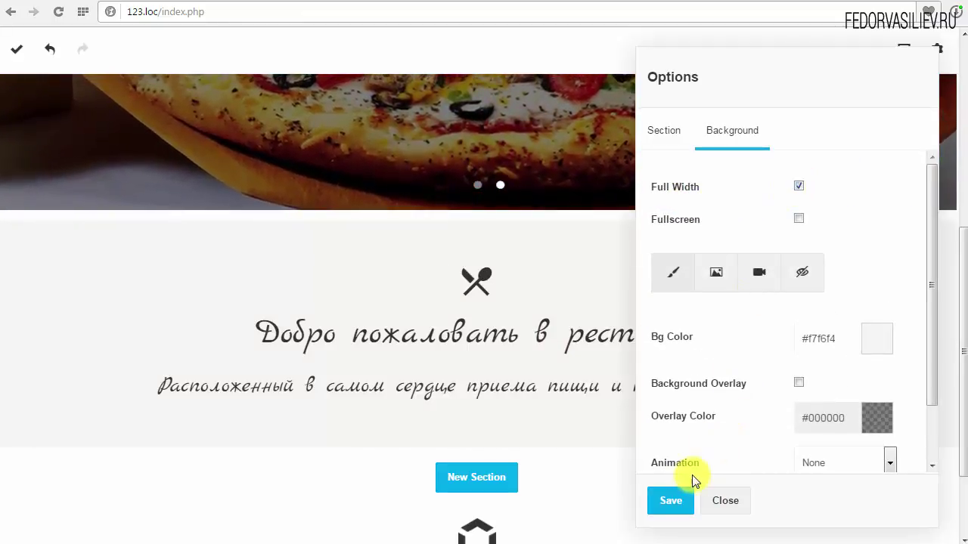
- Reduce the welcome section's top padding to 1 px
left_click(675, 134)
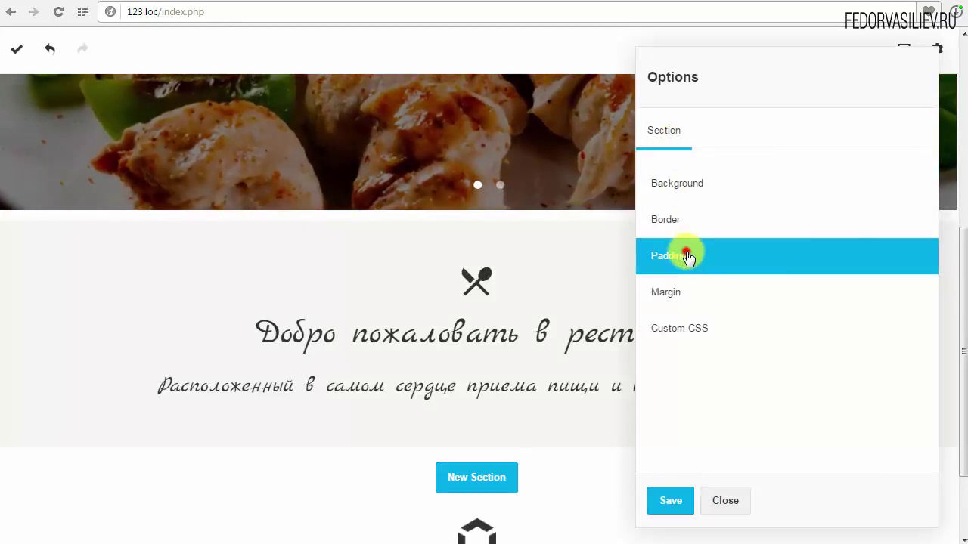
left_click(688, 253)
mouse_move(667, 219)
left_mouse_down()
mouse_move(648, 213)
mouse_move(658, 216)
left_mouse_up()
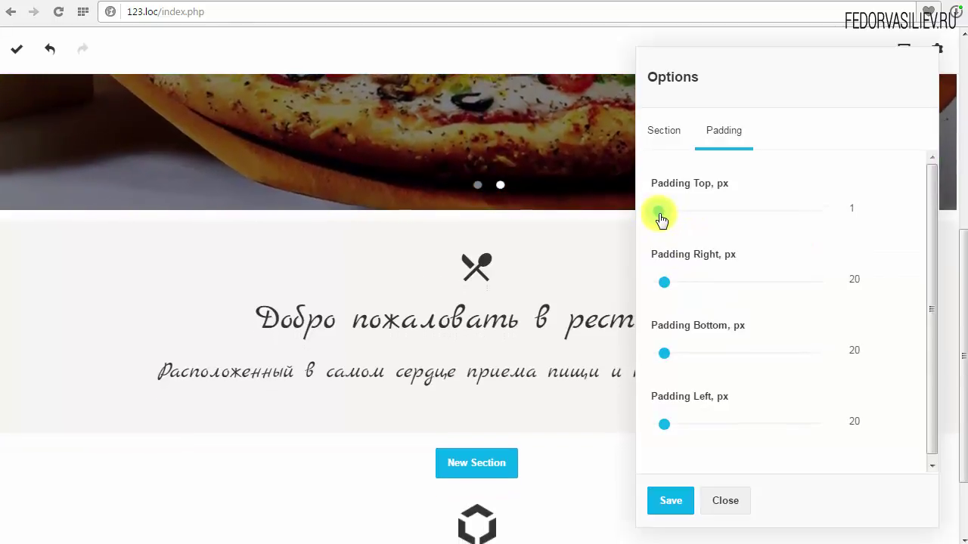
- Set the welcome section's top and bottom margins to 0 px
left_click(672, 128)
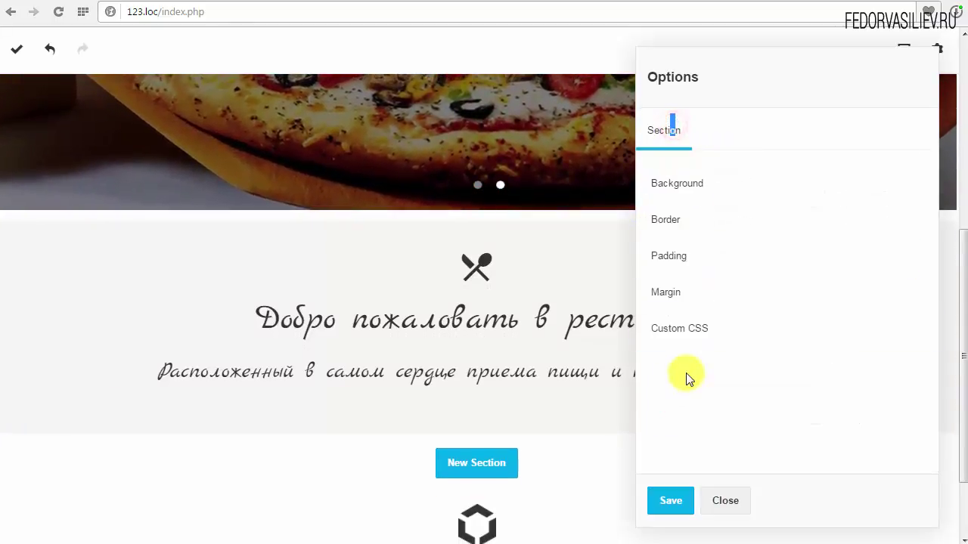
left_click(671, 294)
left_click_drag(647, 220, 624, 222)
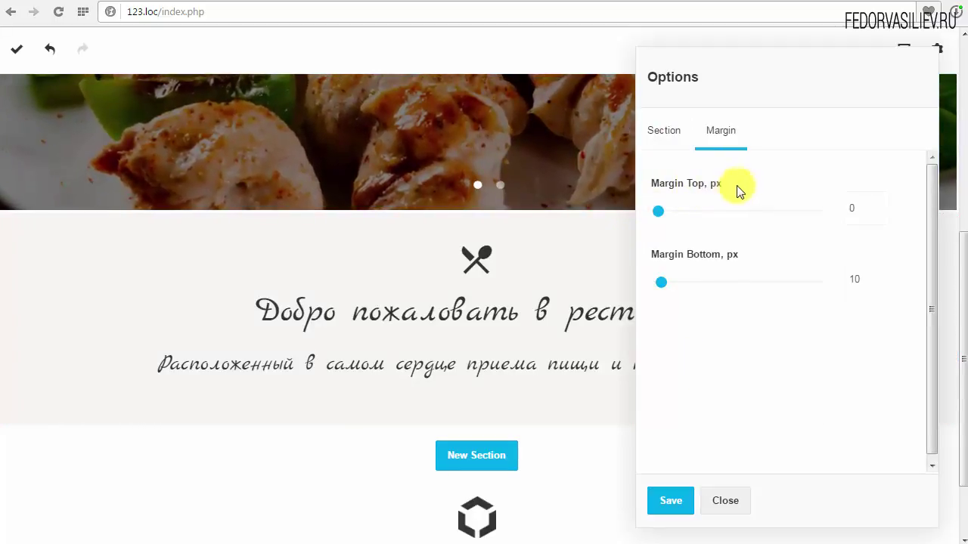
left_click_drag(662, 284, 641, 287)
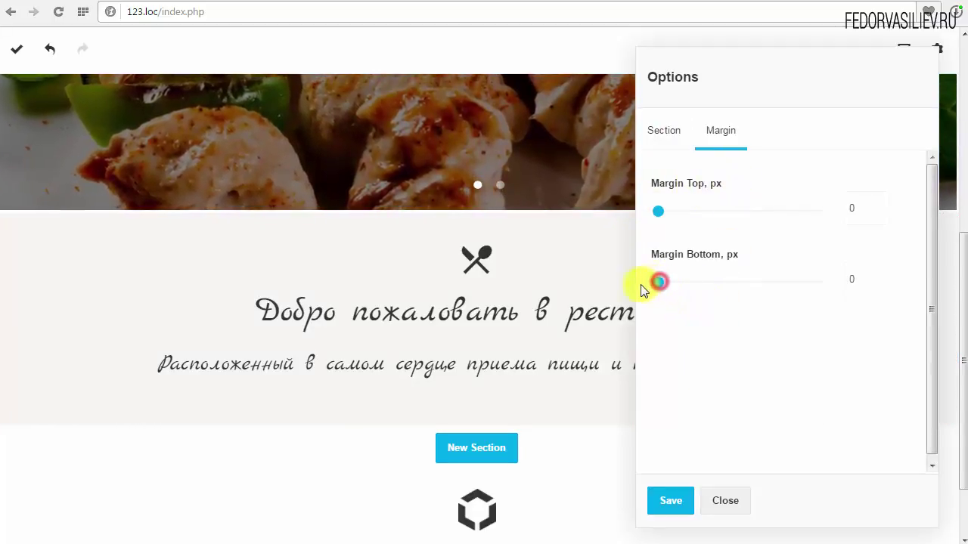
- Save the welcome section's options, reload the site page and review the section below the slideshow
left_click(668, 510)
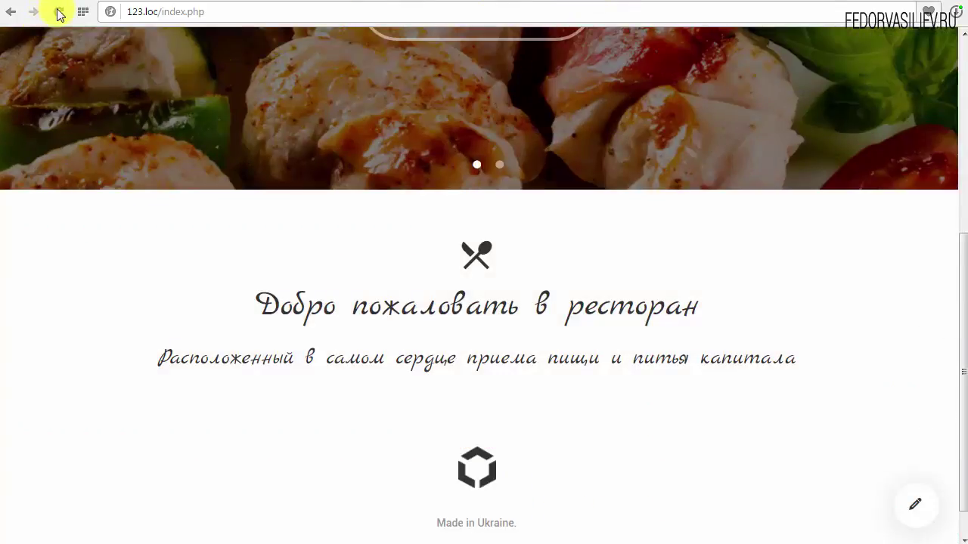
left_click(56, 12)
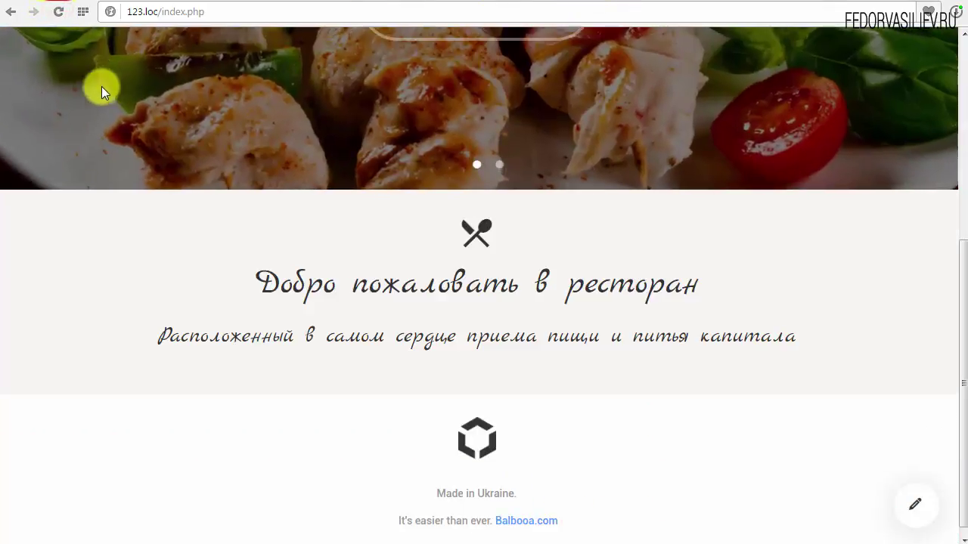
scroll(810, 292, "up", 1)
scroll(799, 290, "down", 1)
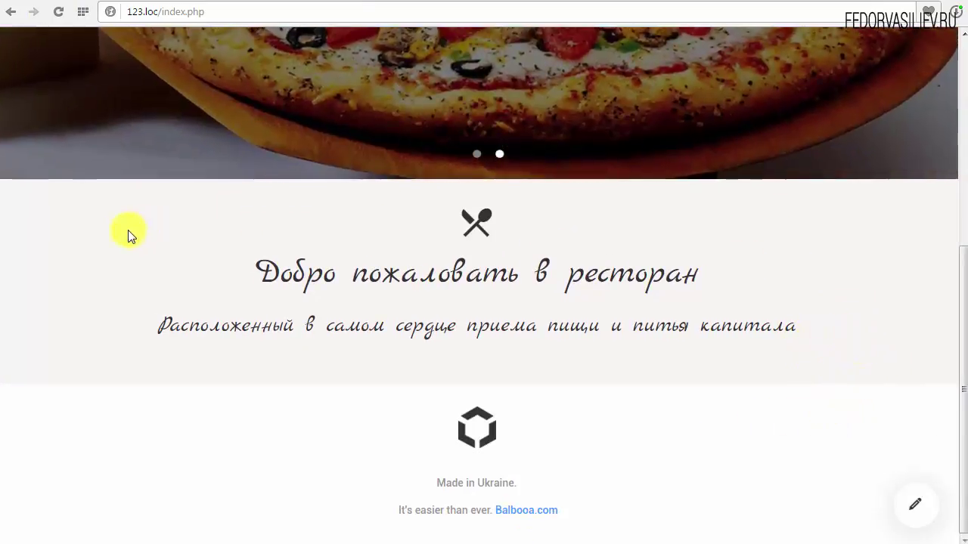
scroll(140, 265, "up", 2)
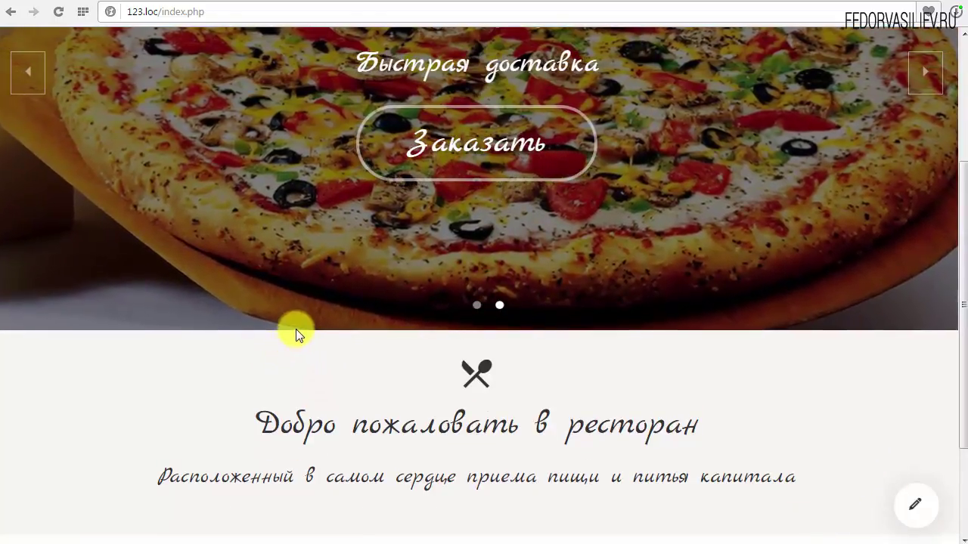
scroll(281, 325, "up", 3)
scroll(281, 324, "down", 5)
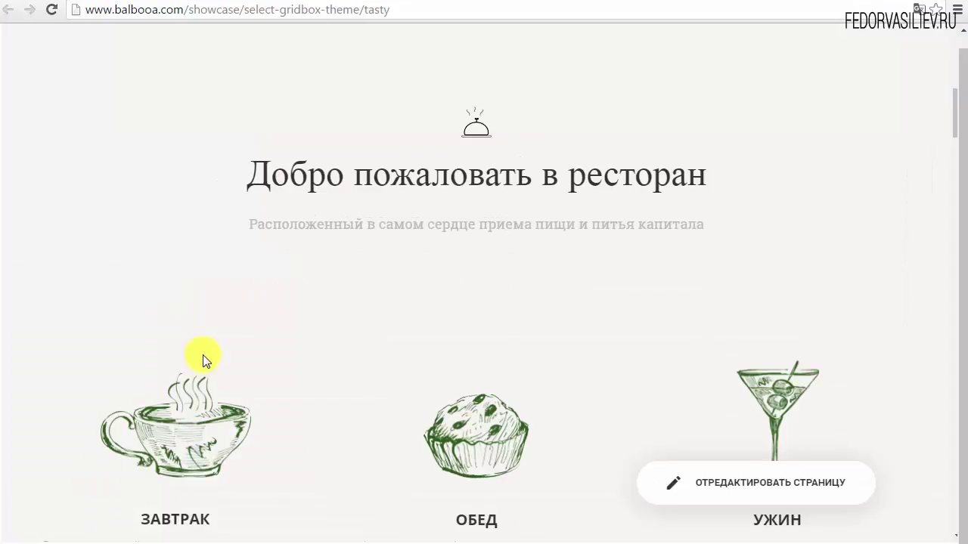
- On Balbooa's Tasty demo, examine the row of breakfast, lunch and dinner illustrations below the welcome text
scroll(199, 356, "down", 2)
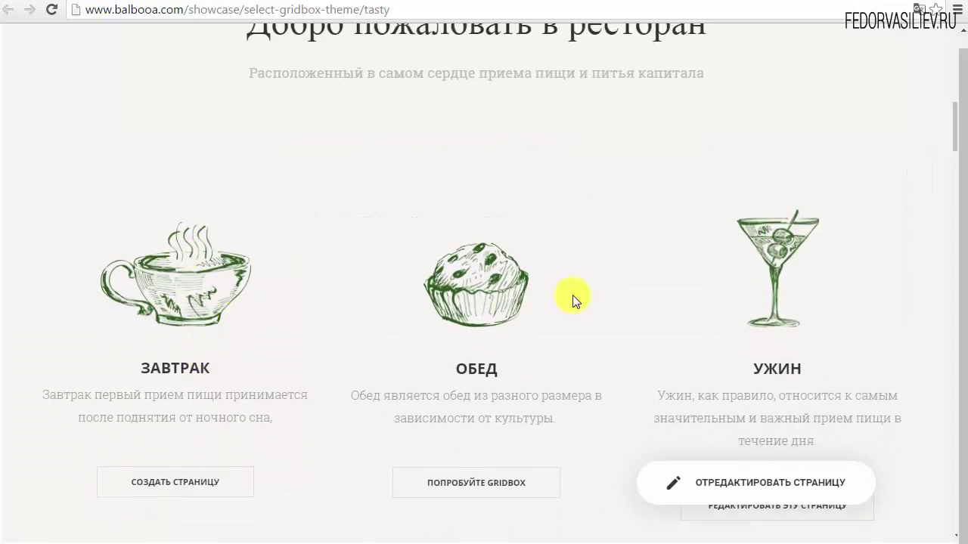
left_click(480, 289)
left_click(764, 249)
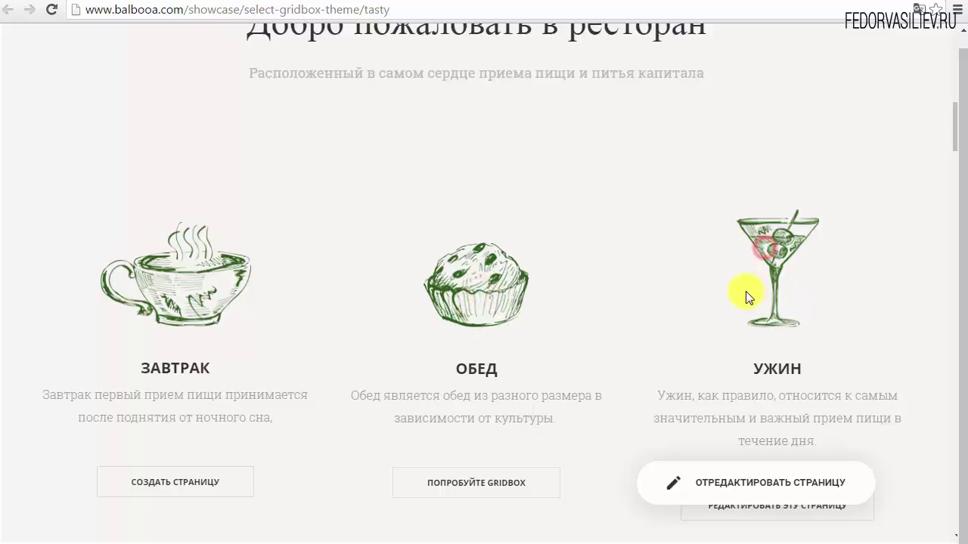
right_click(208, 283)
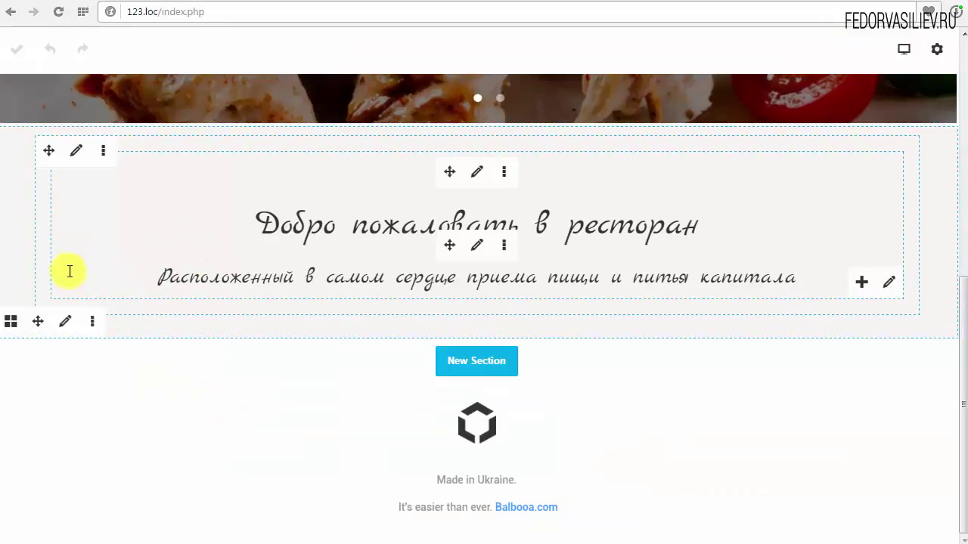
- Back in the Gridbox editor, add a row of three equal columns below the welcome section's tagline
left_click(11, 323)
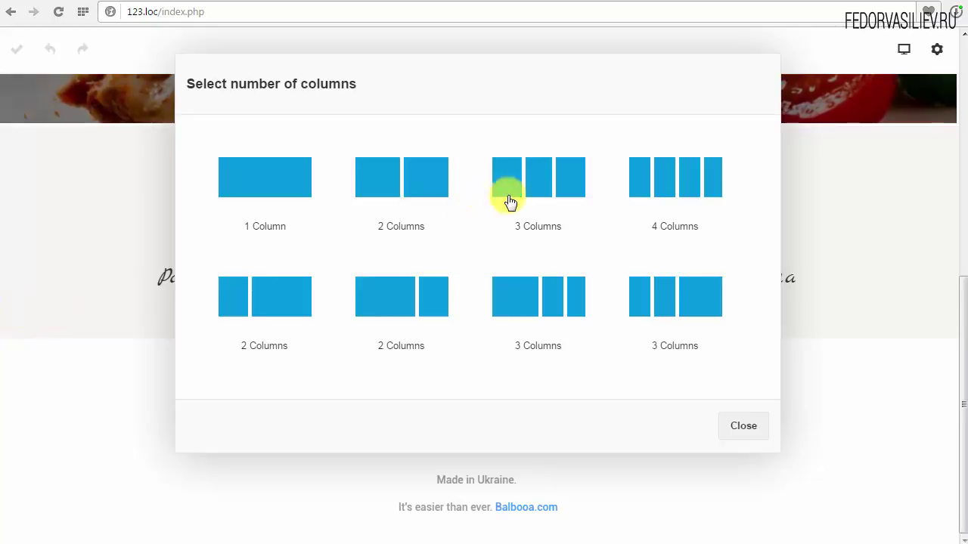
left_click(531, 186)
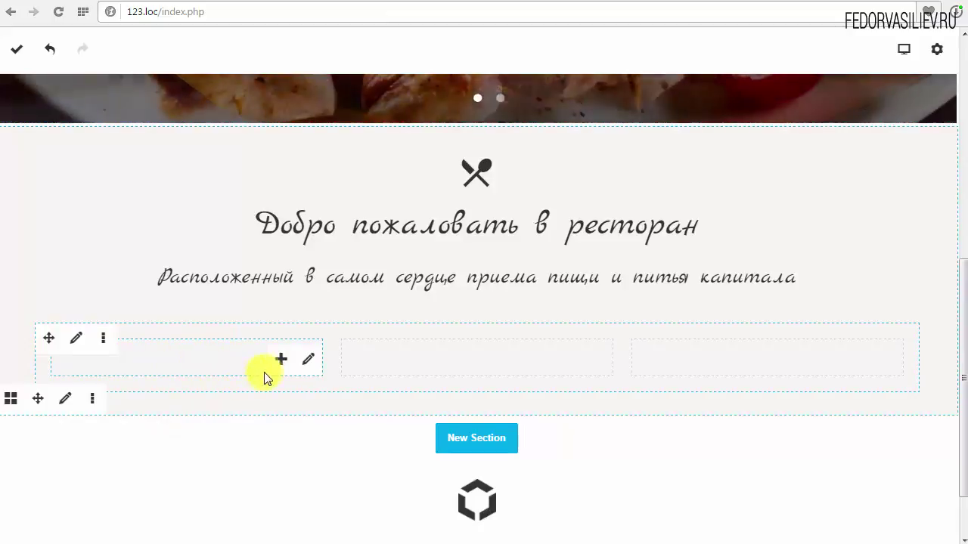
- Add an image to the row's first column, uploading the three meal icons and applying breakfast-icon.png
left_click(280, 360)
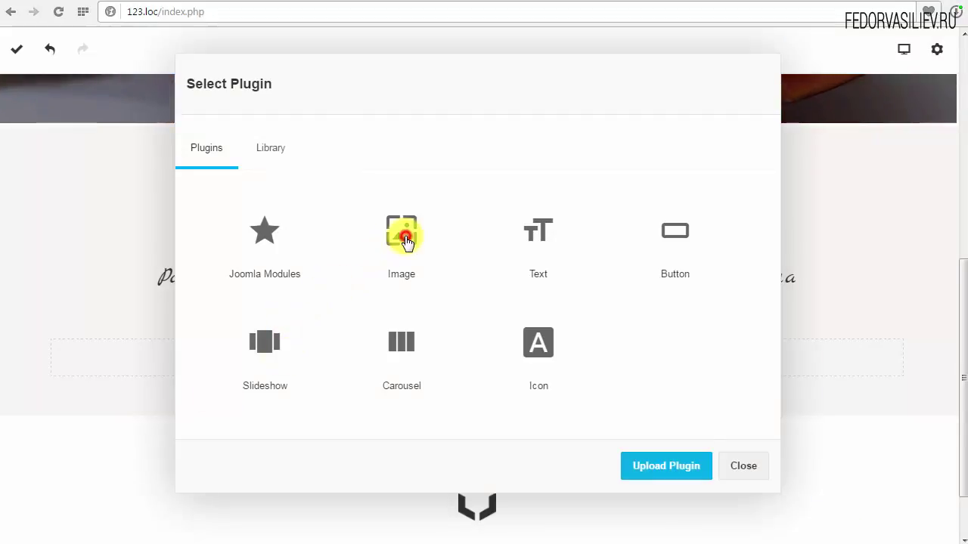
left_click(401, 235)
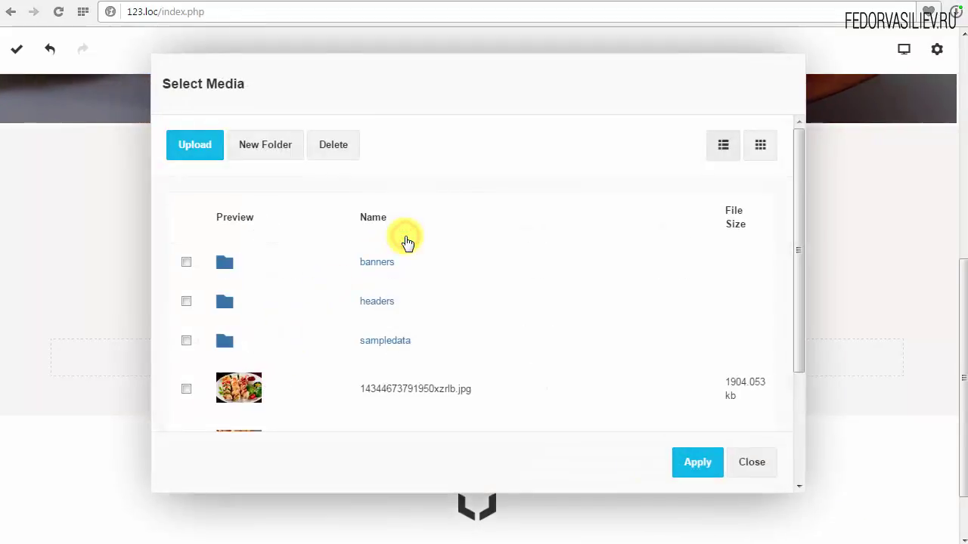
left_click(190, 149)
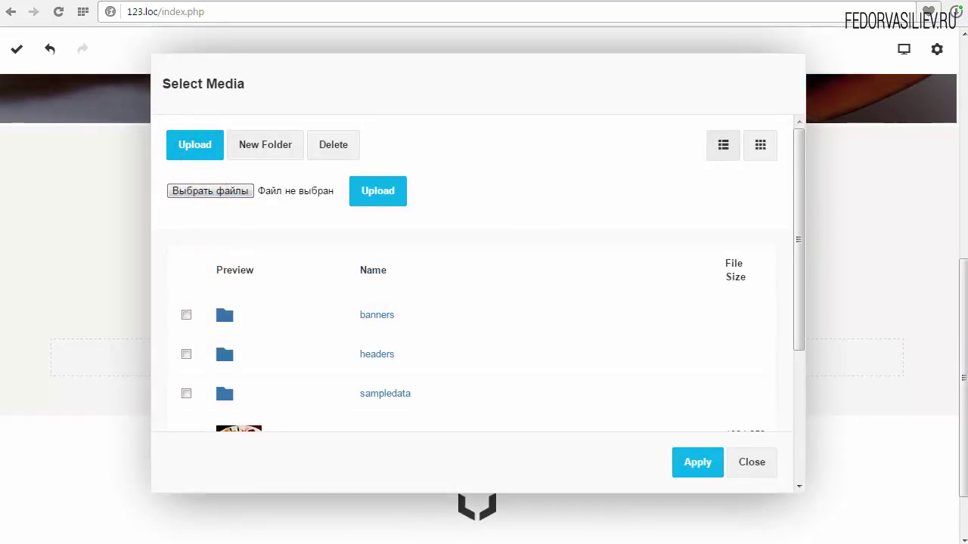
left_click(369, 198)
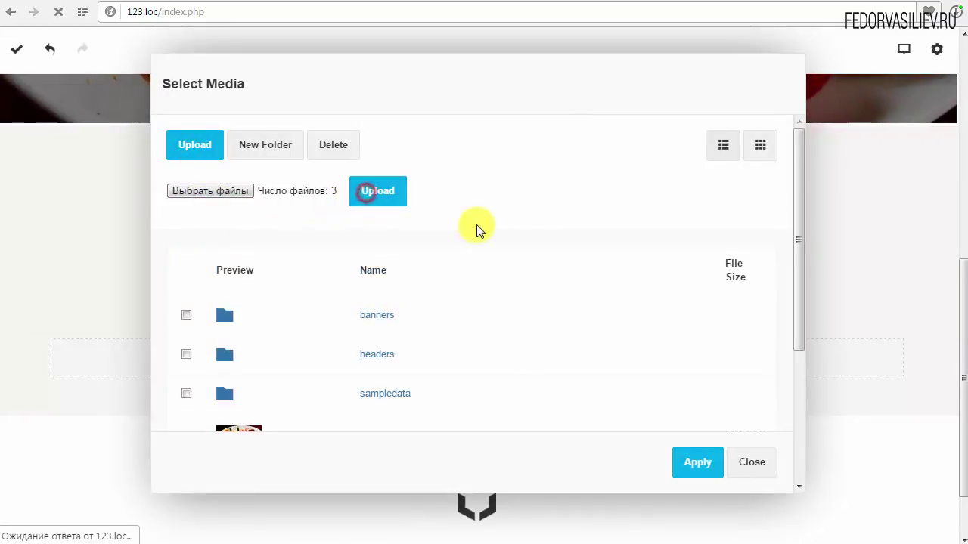
scroll(450, 314, "down", 3)
scroll(449, 313, "down", 2)
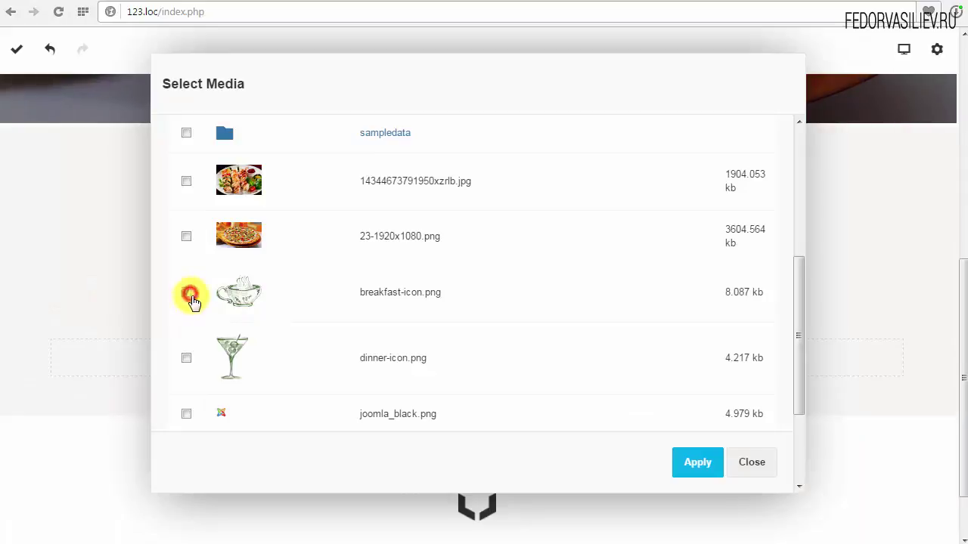
left_click(696, 465)
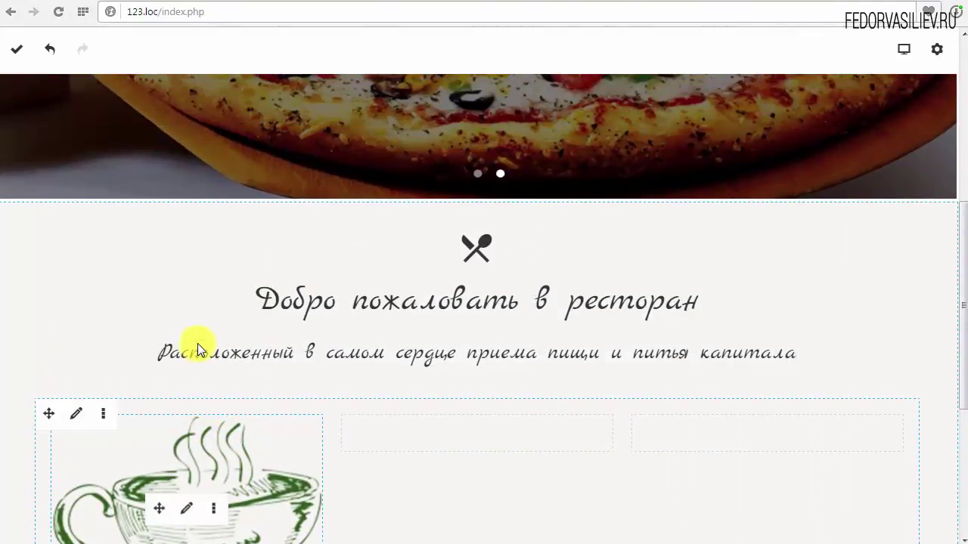
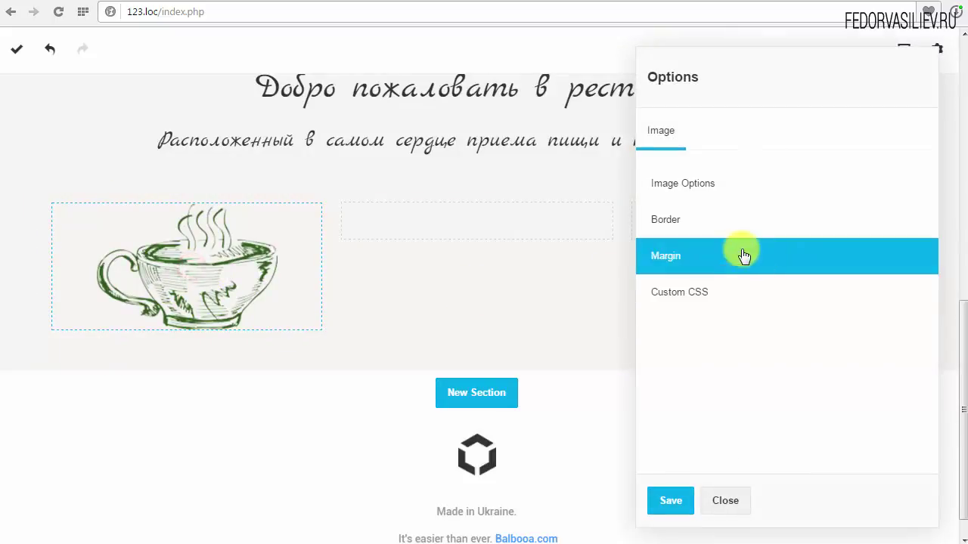
- Explore the breakfast image's lightbox, link, target and hover effect options, leaving the lightbox disabled
left_click(692, 221)
left_click(681, 133)
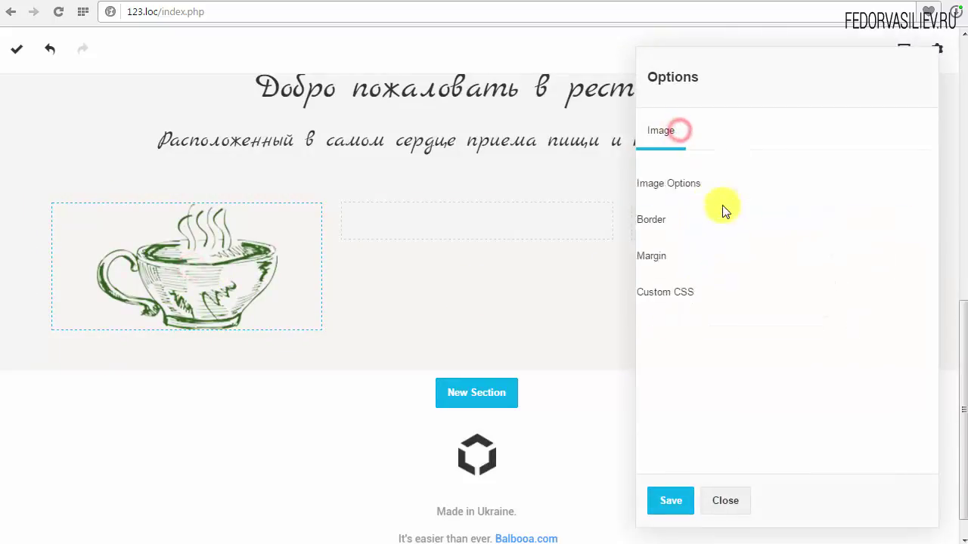
left_click(698, 189)
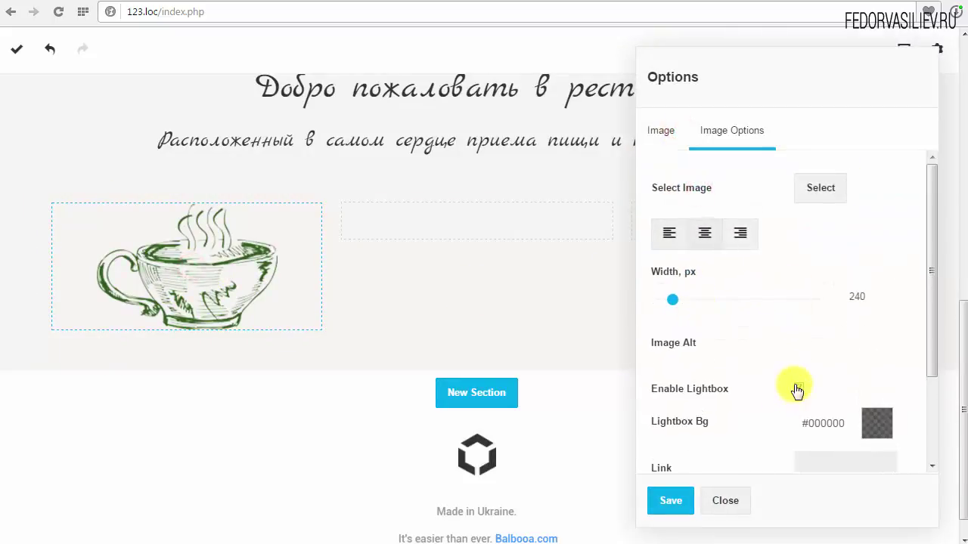
left_click(797, 390)
scroll(822, 318, "down", 2)
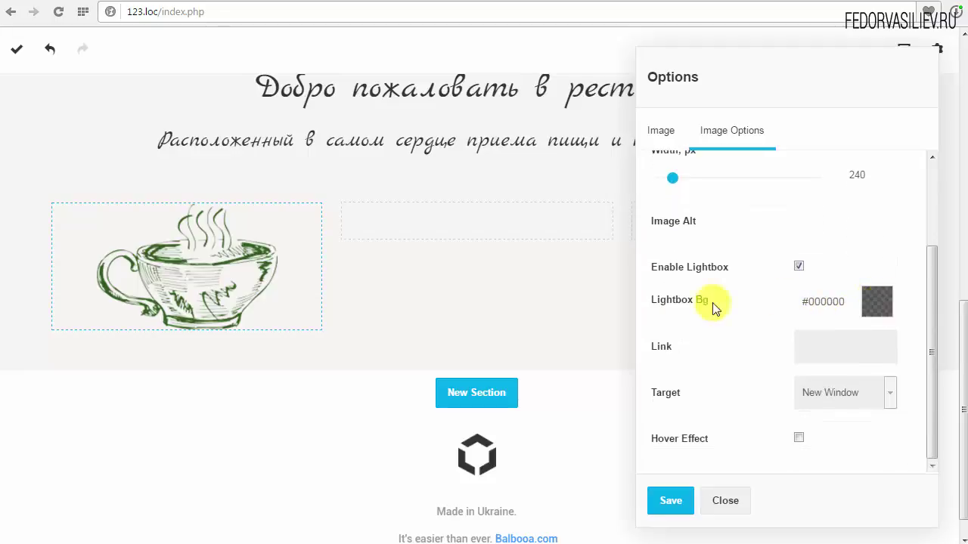
left_click(812, 301)
left_click(768, 299)
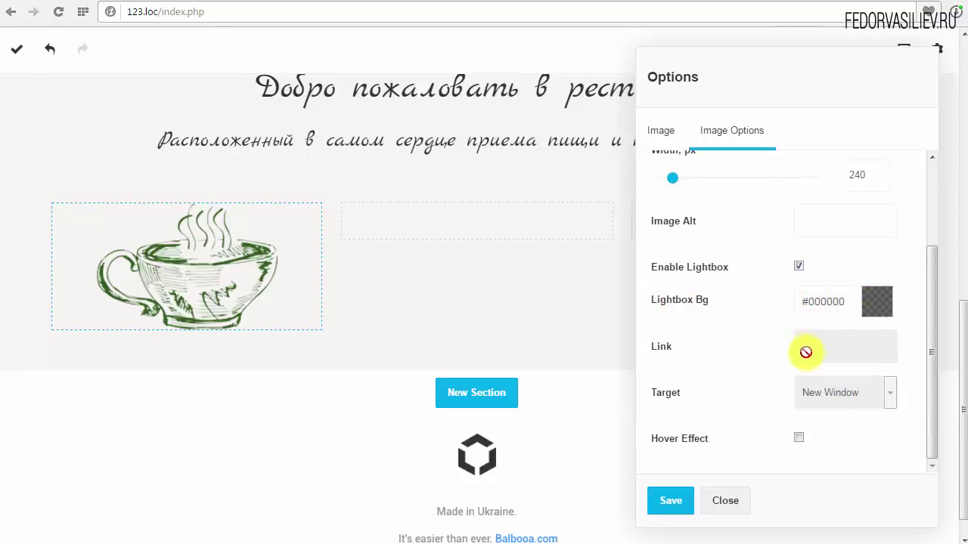
left_click(798, 269)
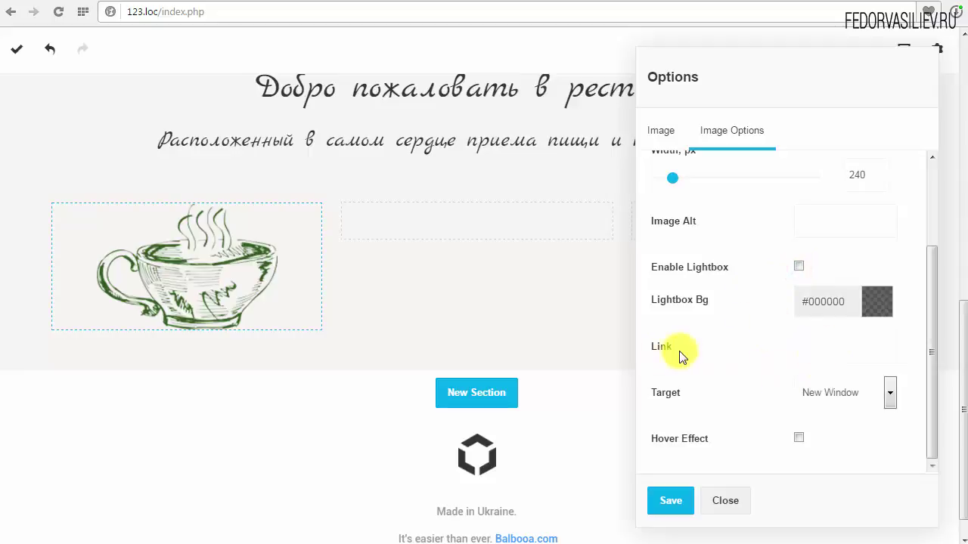
left_click(824, 347)
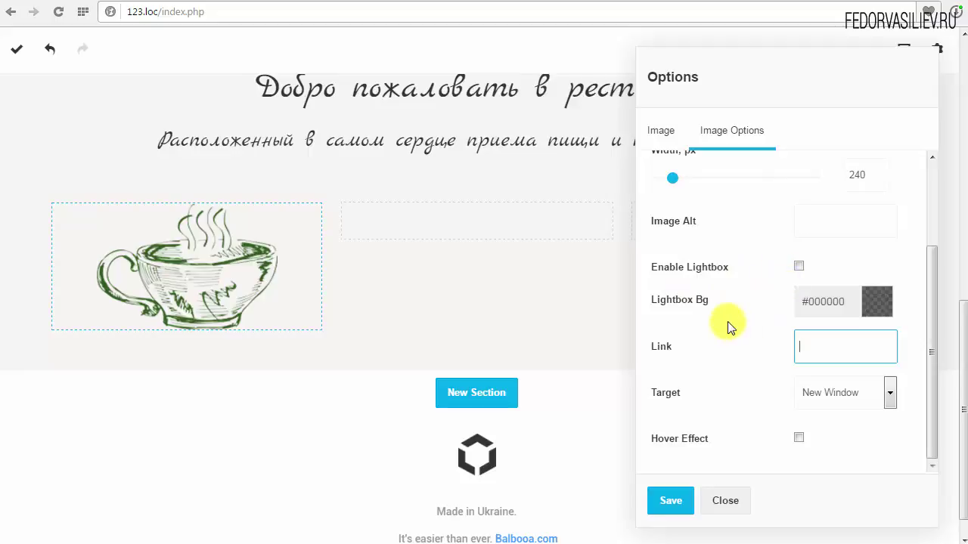
left_click(827, 393)
left_click(828, 405)
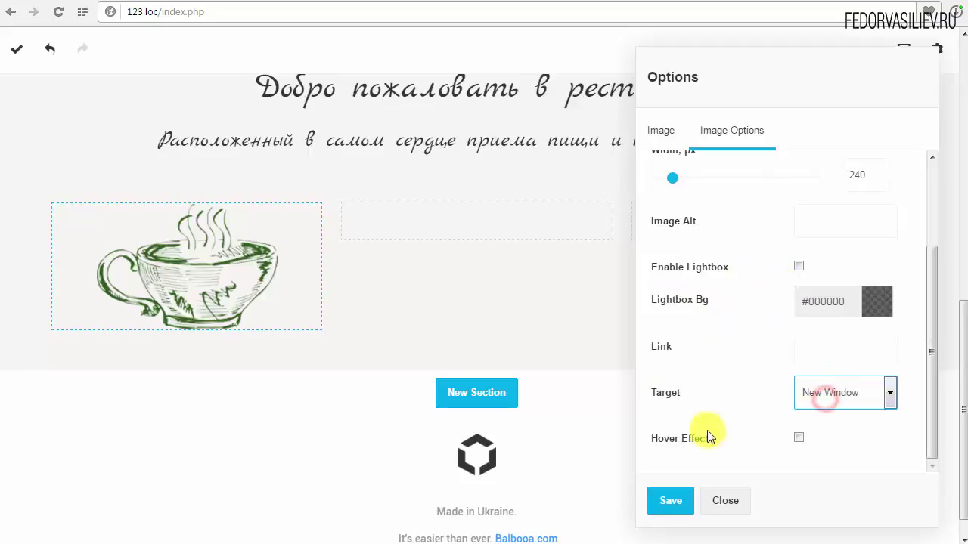
left_click(799, 437)
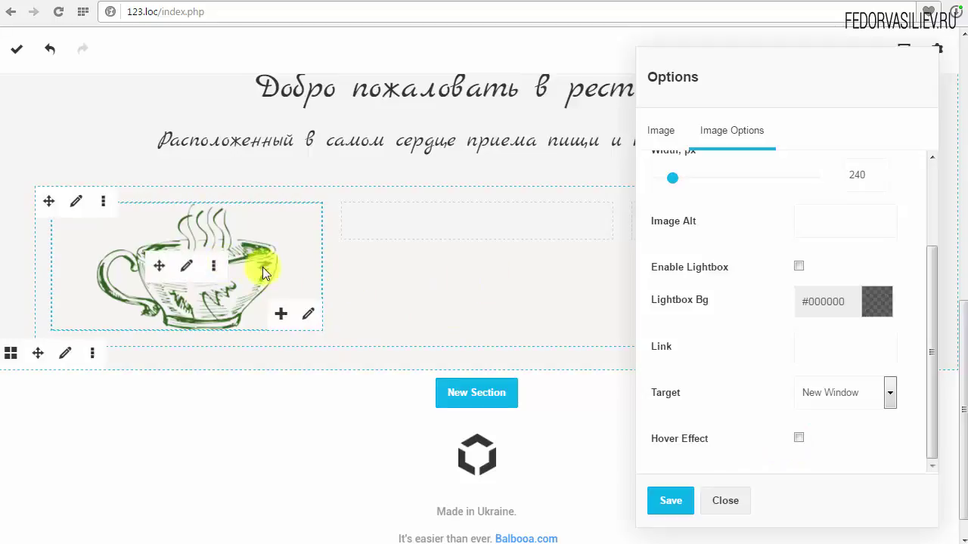
- Review the breakfast image's border and margin settings, keep the top margin at 0 px and save the image options
left_click(658, 133)
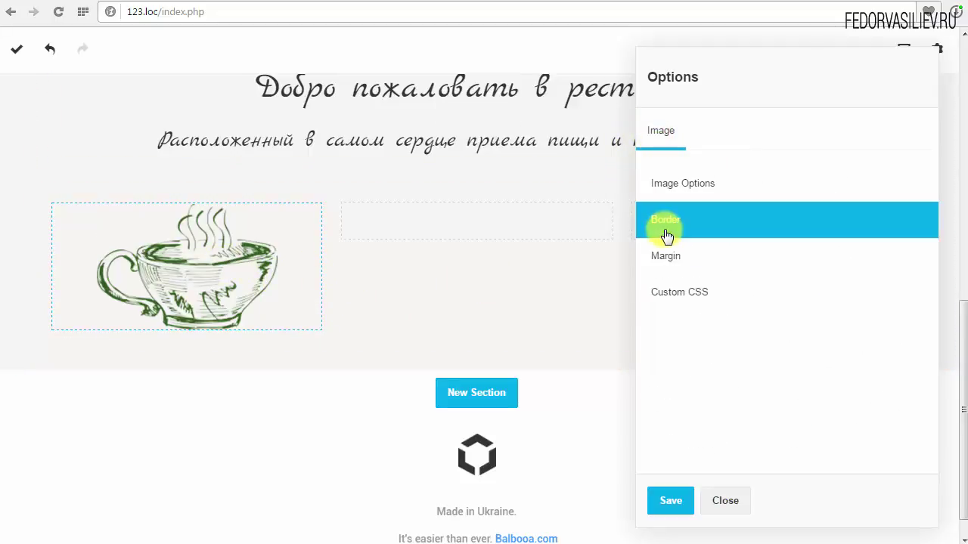
left_click(666, 227)
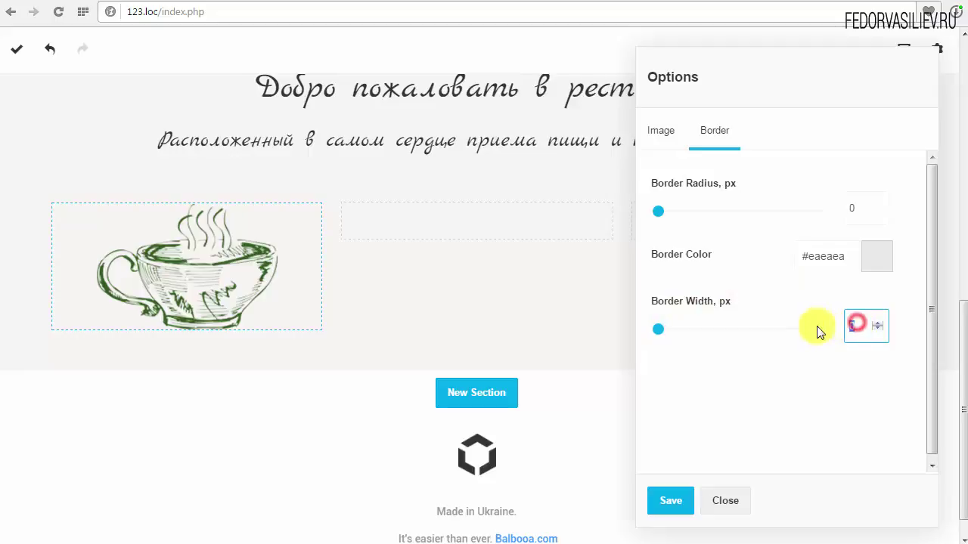
left_click(663, 132)
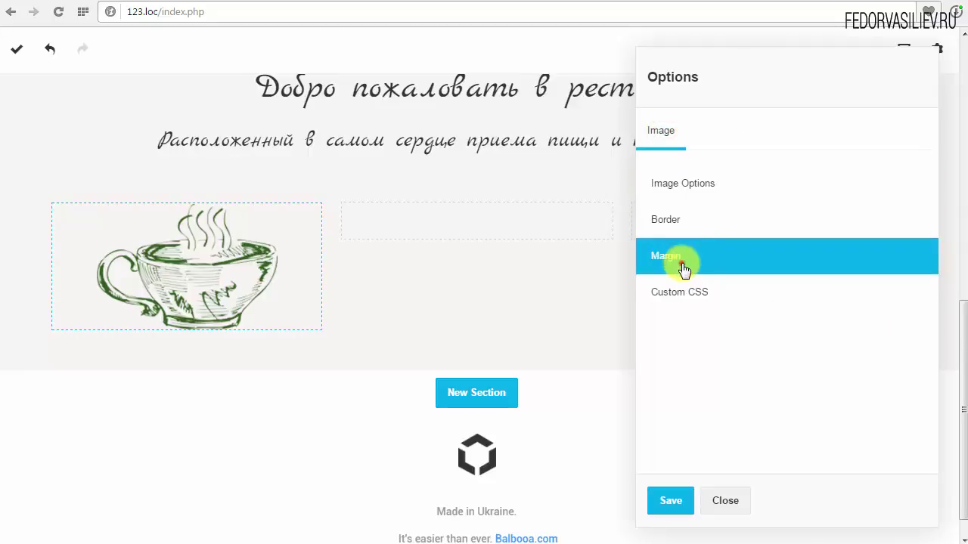
left_click(683, 270)
left_click_drag(658, 216, 650, 222)
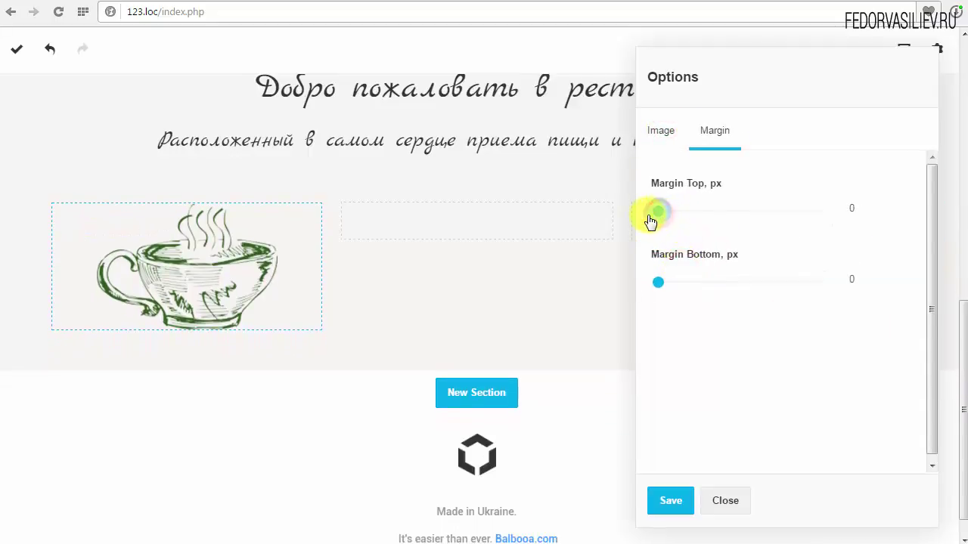
left_click(666, 138)
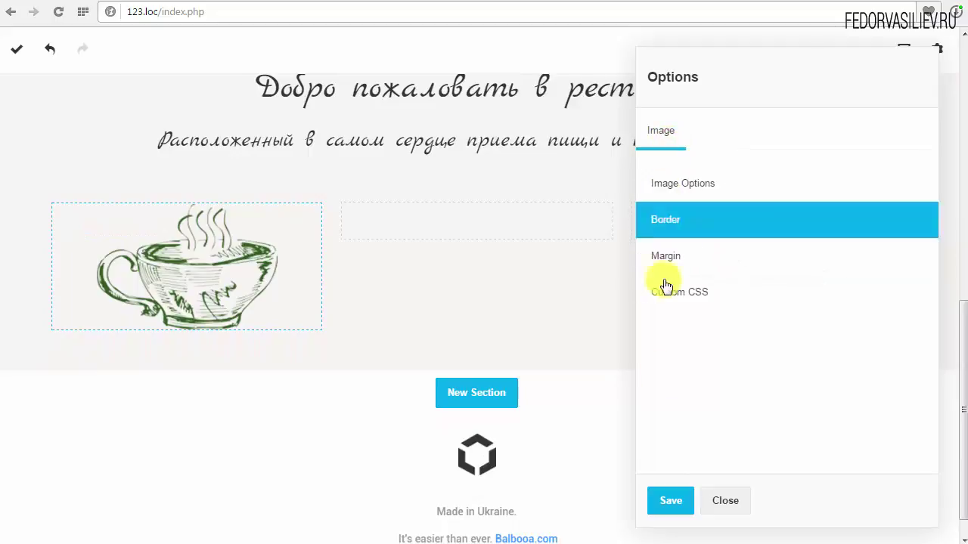
left_click(658, 505)
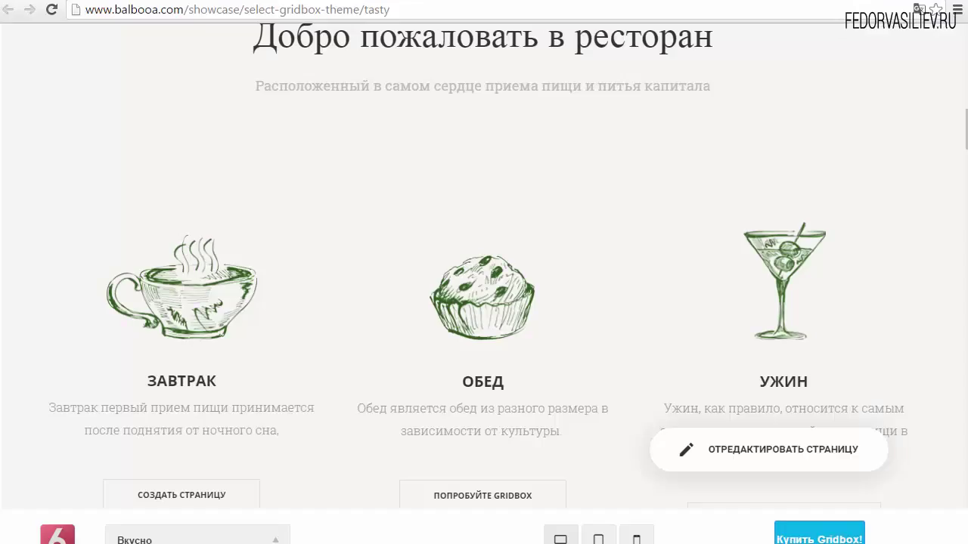
- Compare with the Tasty demo's meal row, and add a text element below the breakfast image in the Gridbox row's first column
scroll(255, 434, "down", 3)
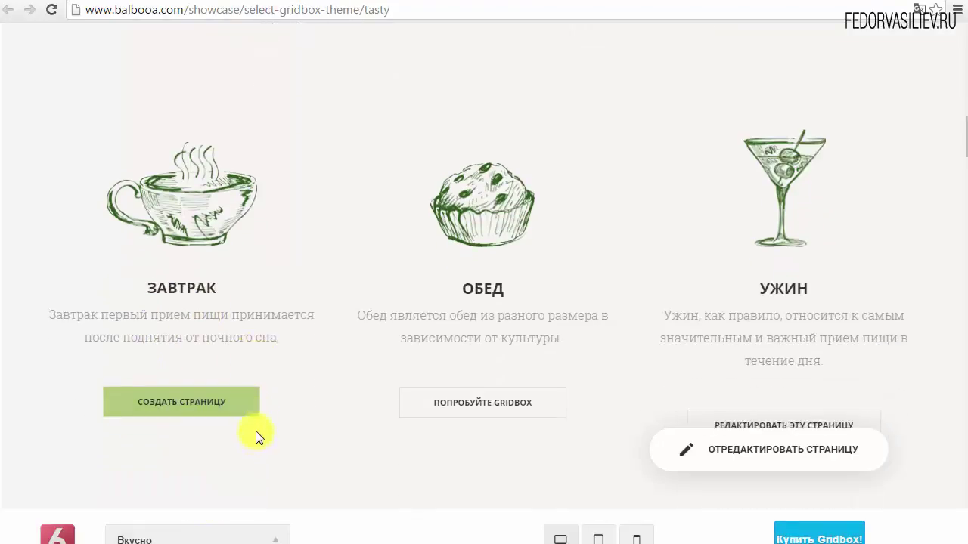
scroll(269, 405, "up", 2)
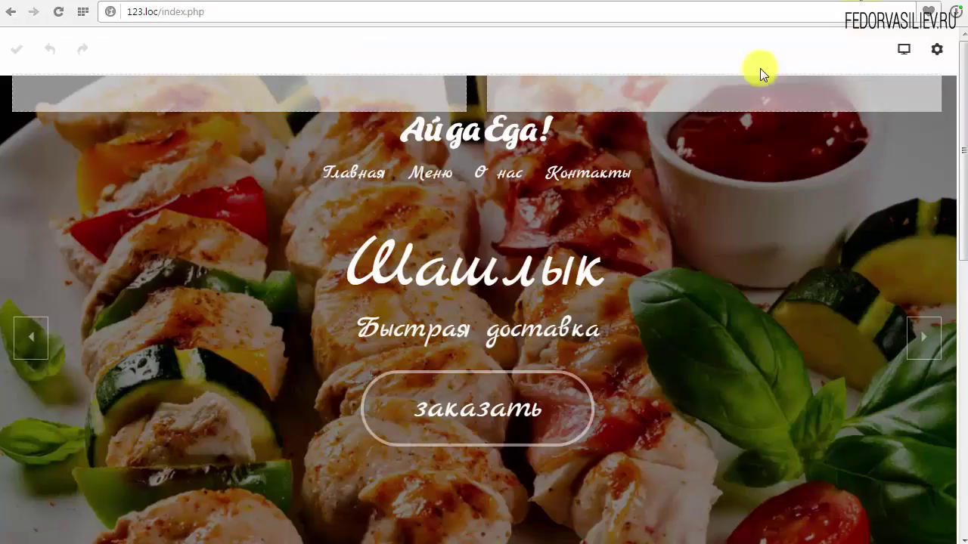
scroll(627, 216, "down", 5)
scroll(320, 270, "down", 2)
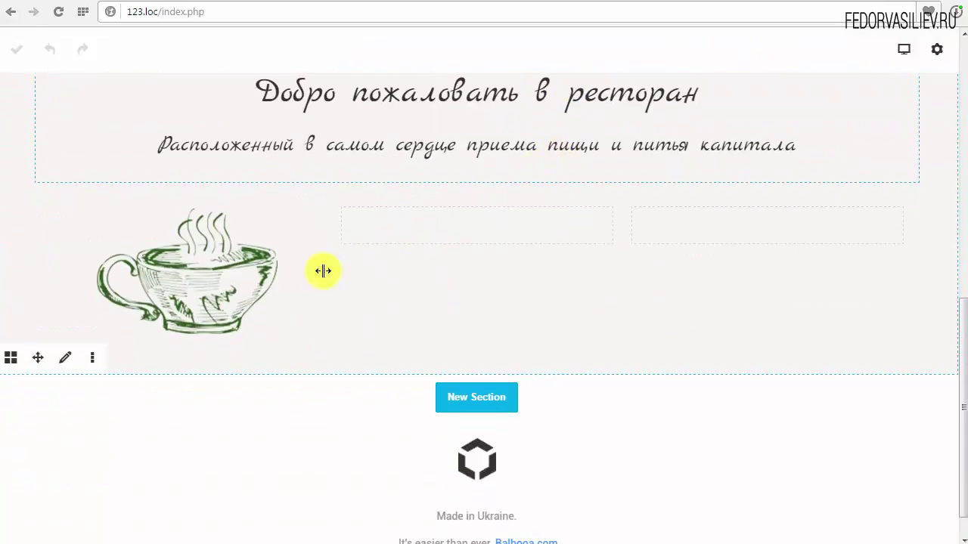
left_click(280, 321)
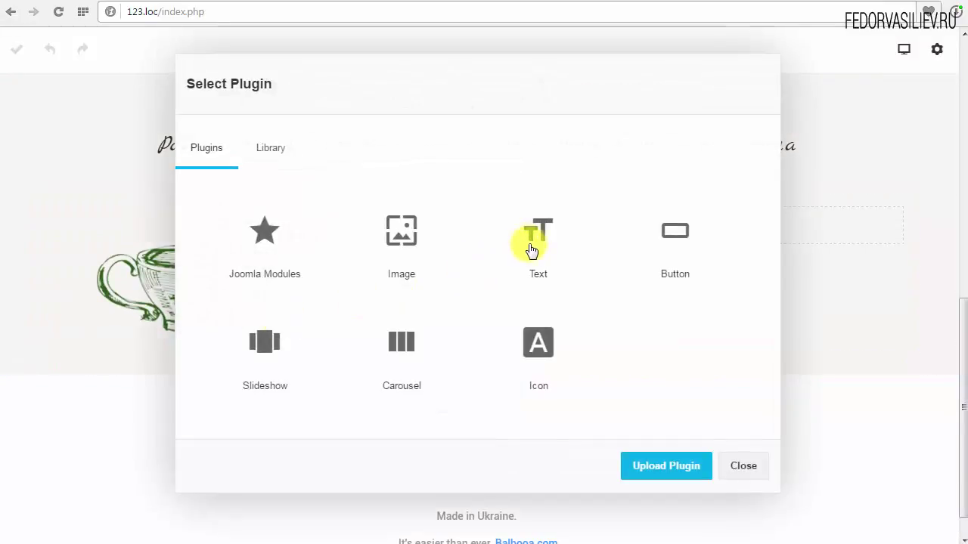
left_click(533, 244)
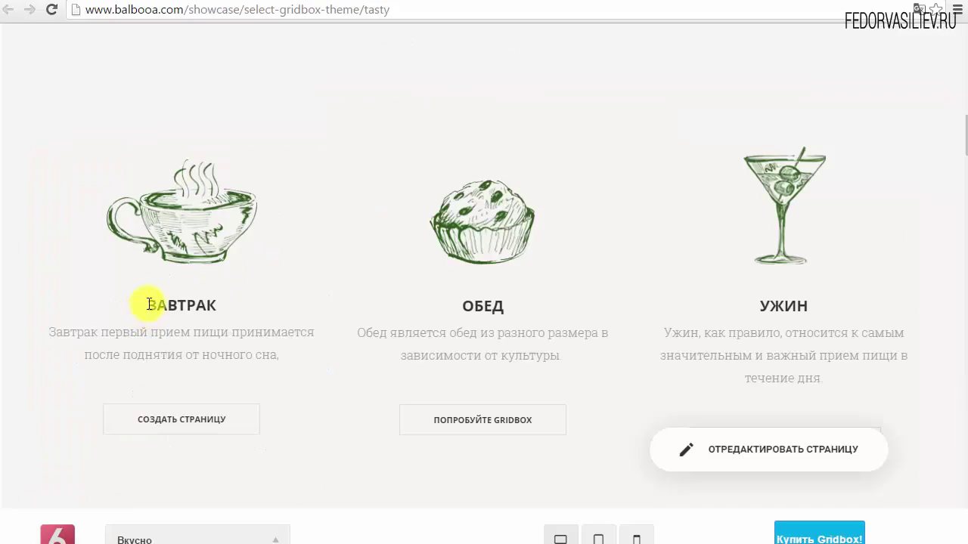
- Switch to the Tasty demo page and copy the ЗАВТРАК heading with its description
left_click_drag(224, 309, 281, 355)
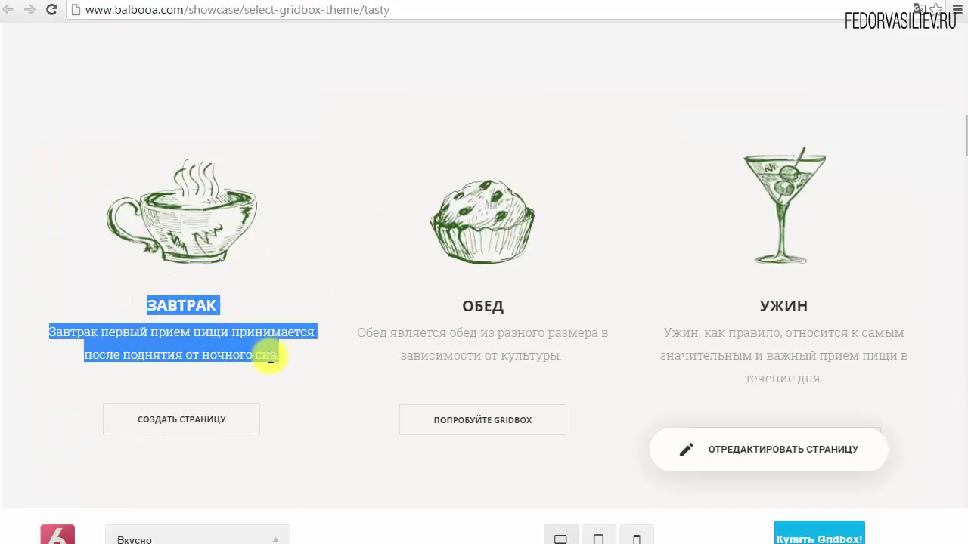
right_click(271, 356)
left_click(307, 367)
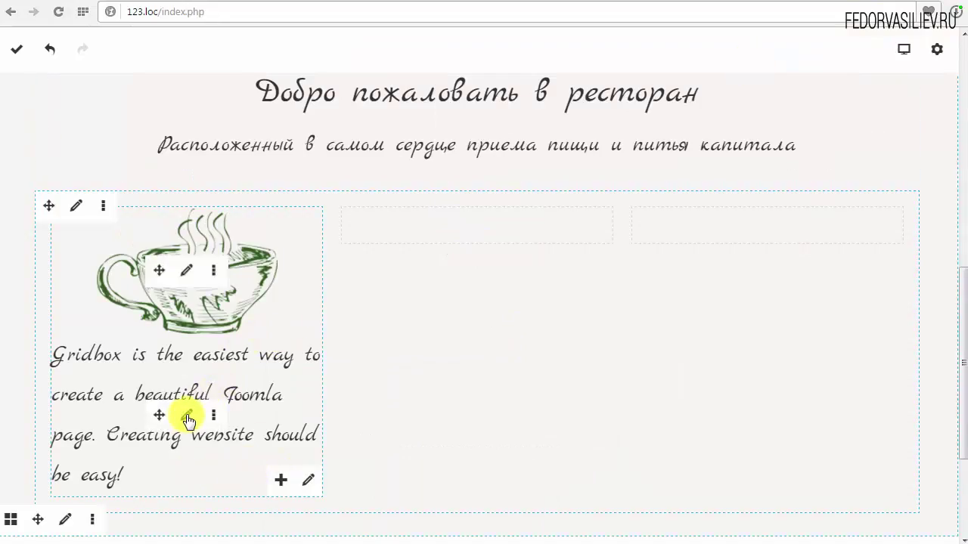
- Back in Gridbox, open the new text element, undo a trial paste of the formatted caption, and clear the placeholder text
left_click(188, 416)
left_click(649, 211)
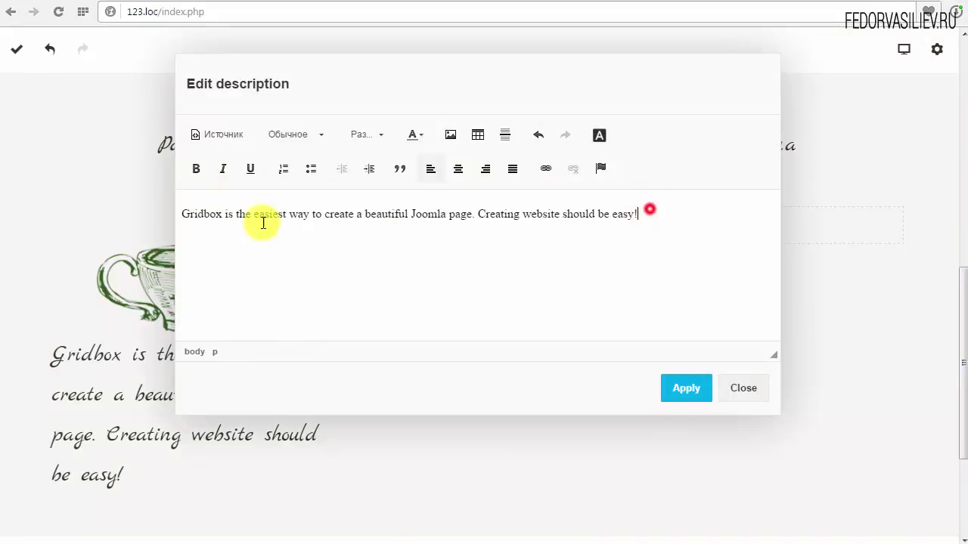
left_click_drag(263, 223, 165, 226)
key("ctrl+v")
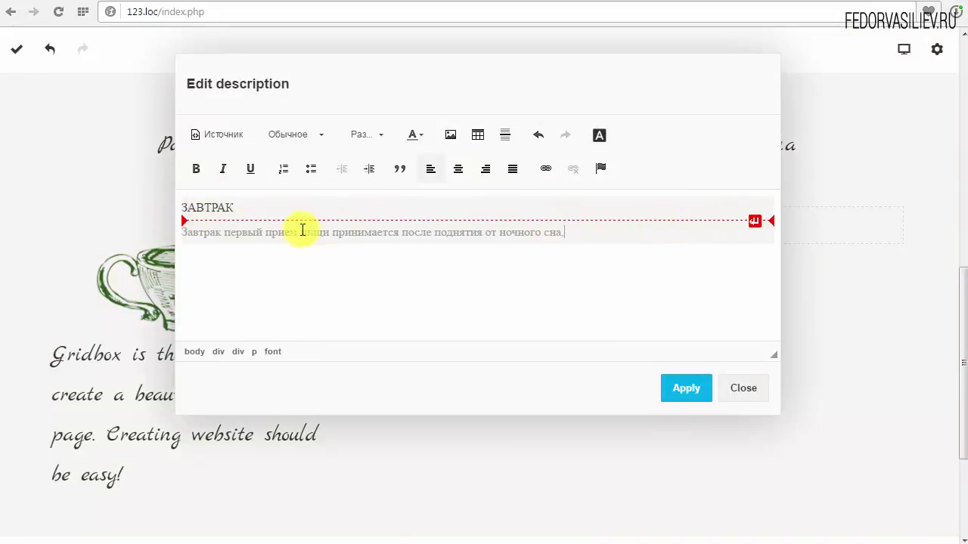
left_click(538, 135)
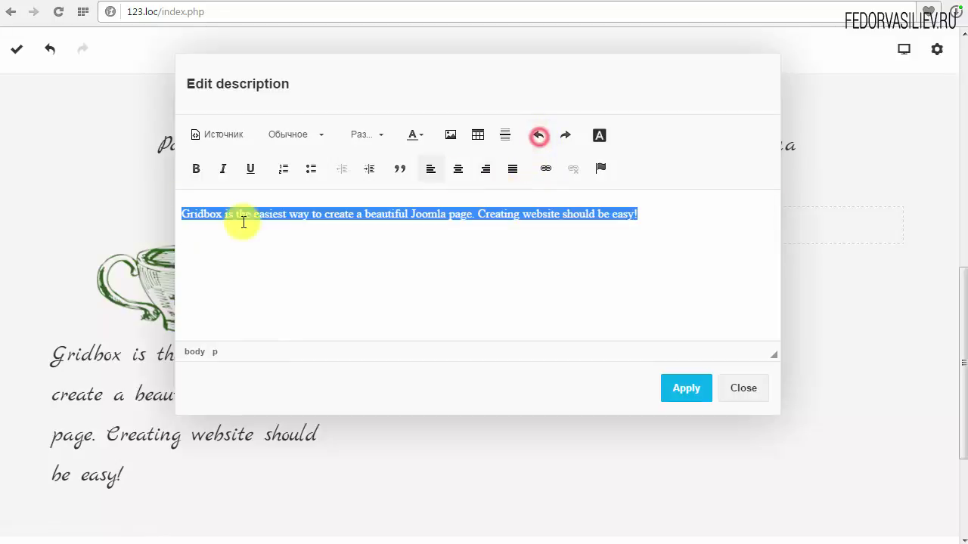
key("BackSpace")
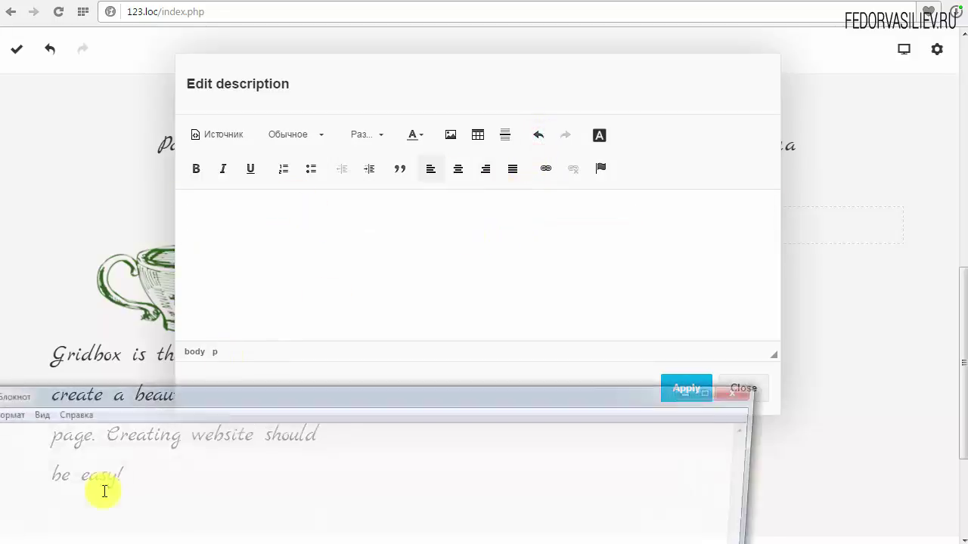
- Pass the copied breakfast caption through Notepad to strip its formatting, and paste the plain text into the text element
left_click_drag(277, 394, 352, 132)
right_click(293, 211)
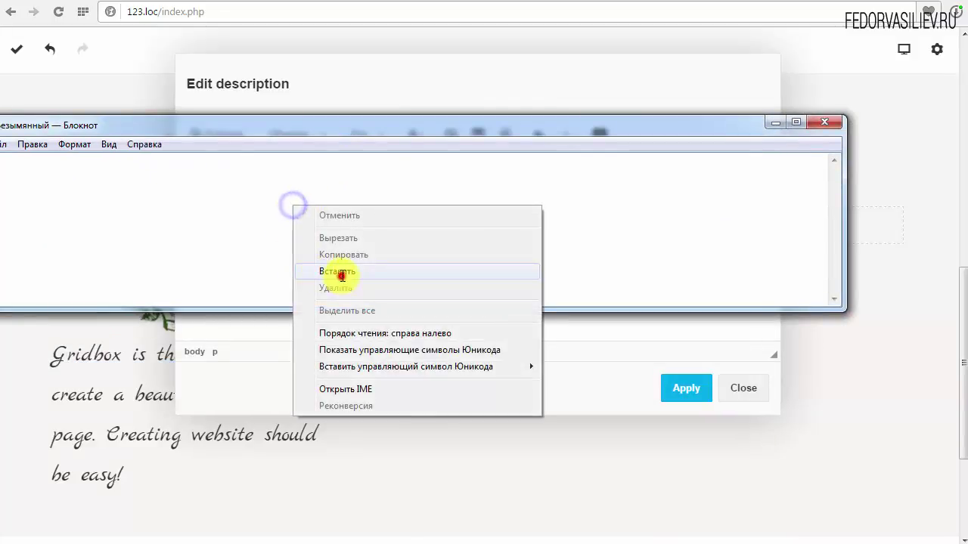
left_click(342, 271)
left_click_drag(397, 170, 0, 159)
right_click(2, 172)
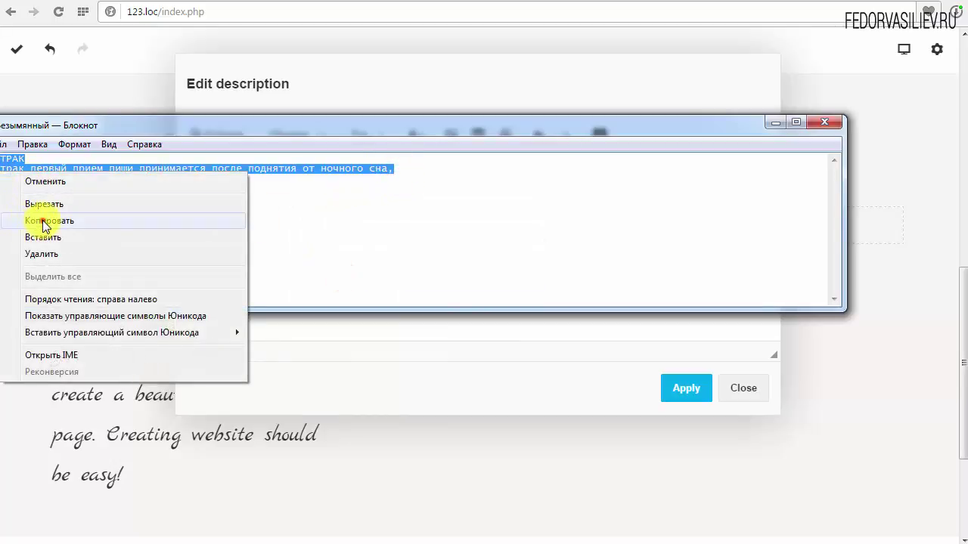
left_click(44, 222)
left_click(775, 123)
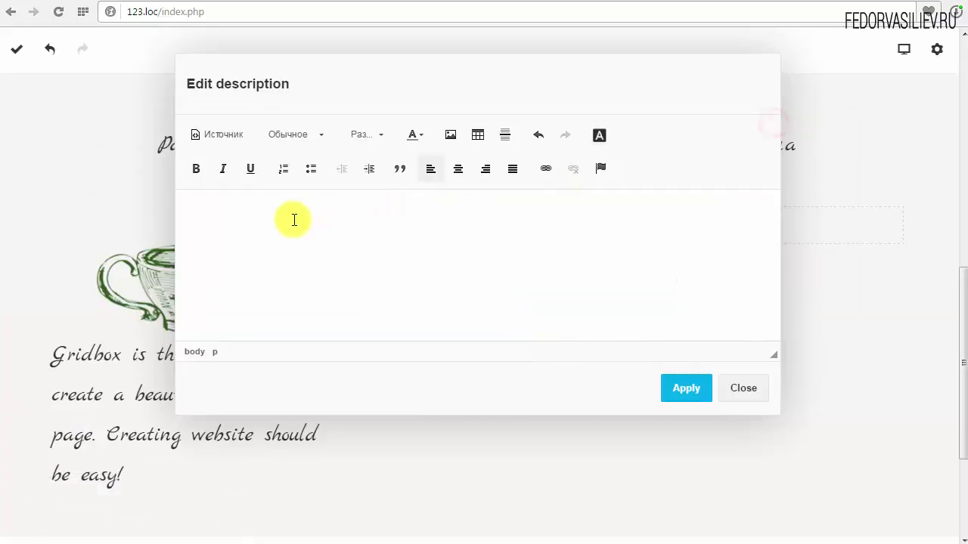
key("ctrl+v")
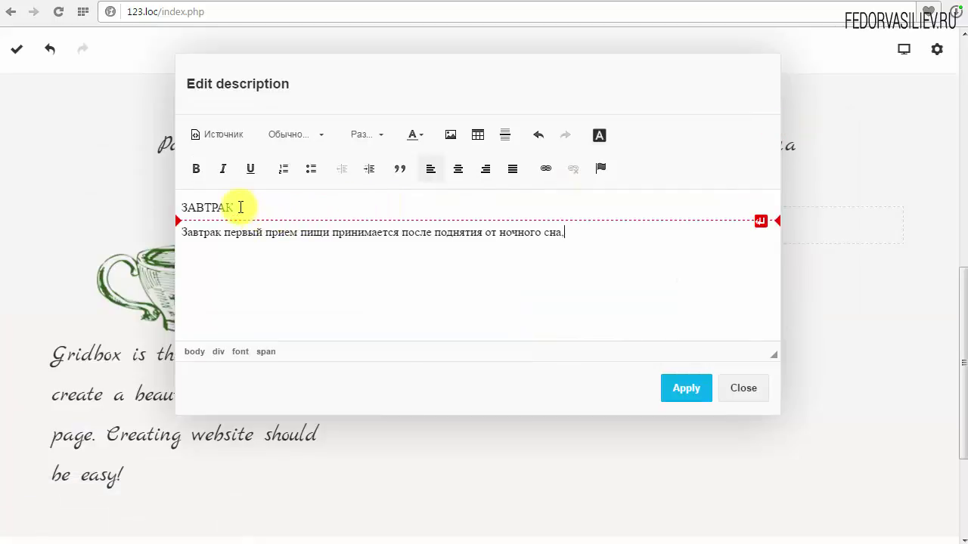
- Make the ЗАВТРАК heading bold and centred, and apply the text changes
left_click_drag(238, 207, 181, 209)
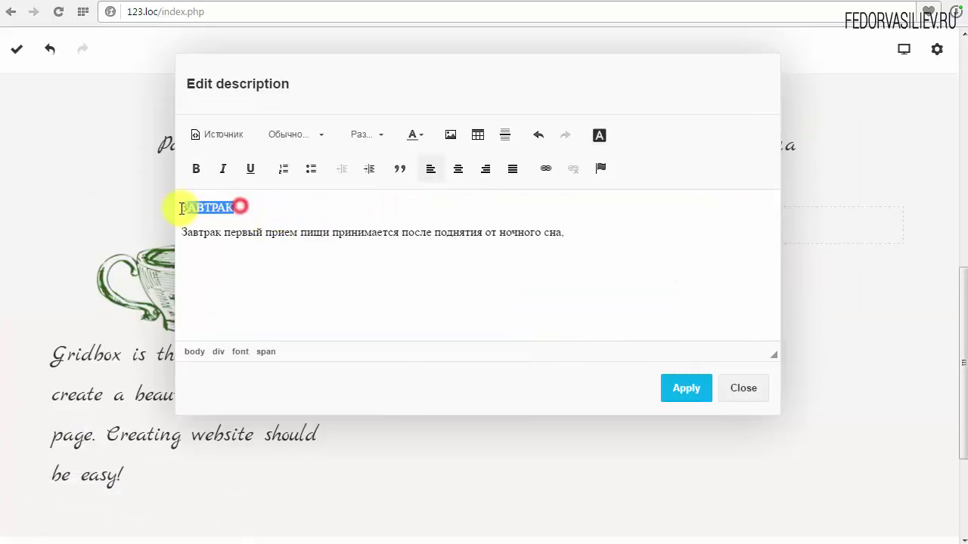
left_click(195, 168)
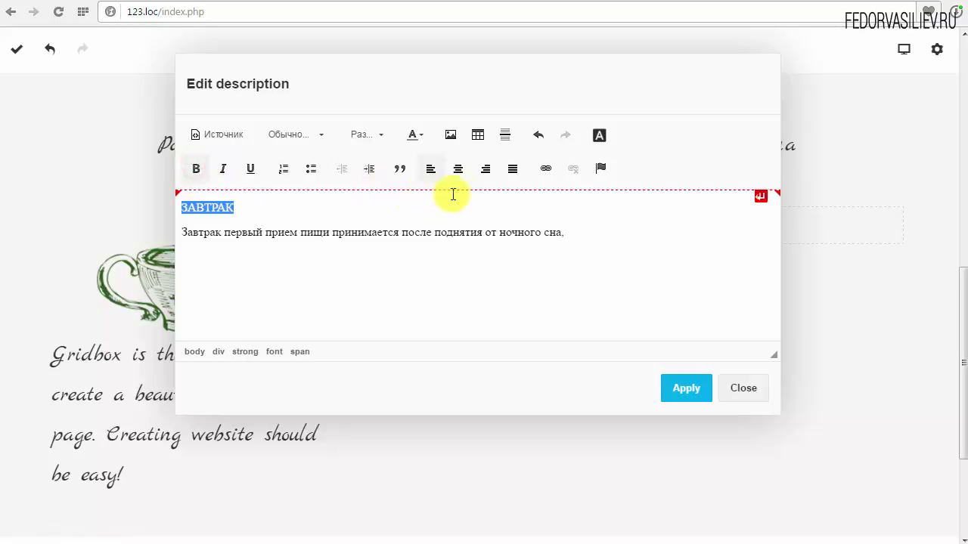
left_click(458, 169)
left_click(361, 231)
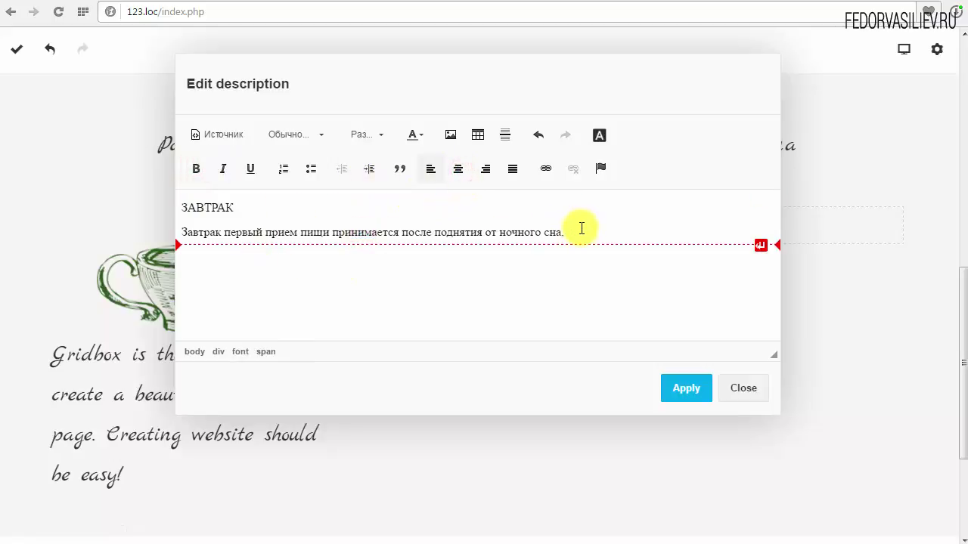
left_click_drag(581, 228, 164, 231)
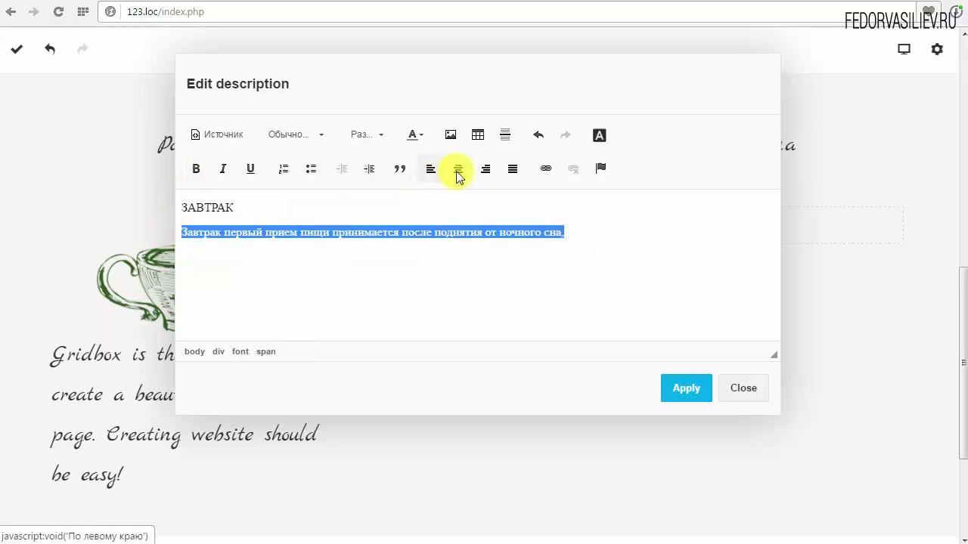
left_click(694, 393)
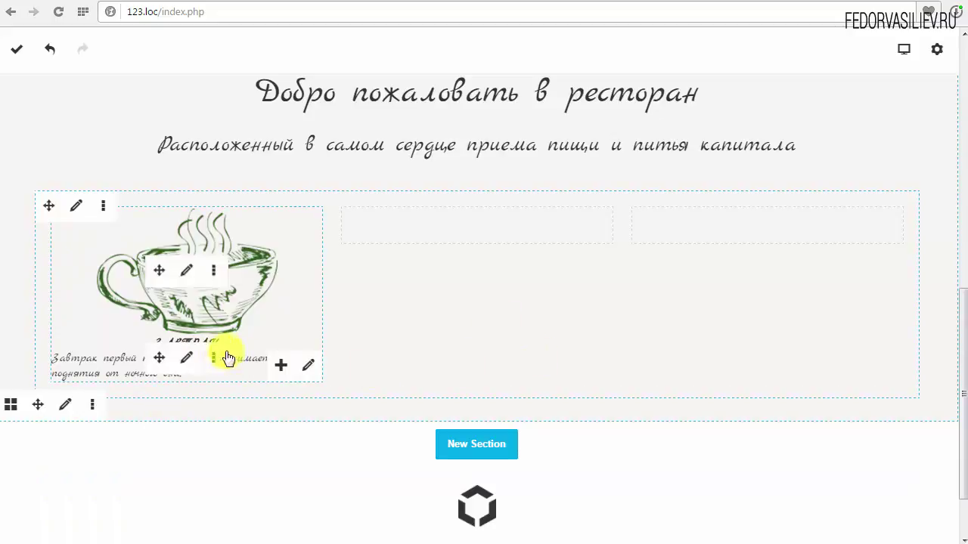
- Set the breakfast image's bottom margin to 35 px and save the image options
left_click(188, 361)
key("Escape")
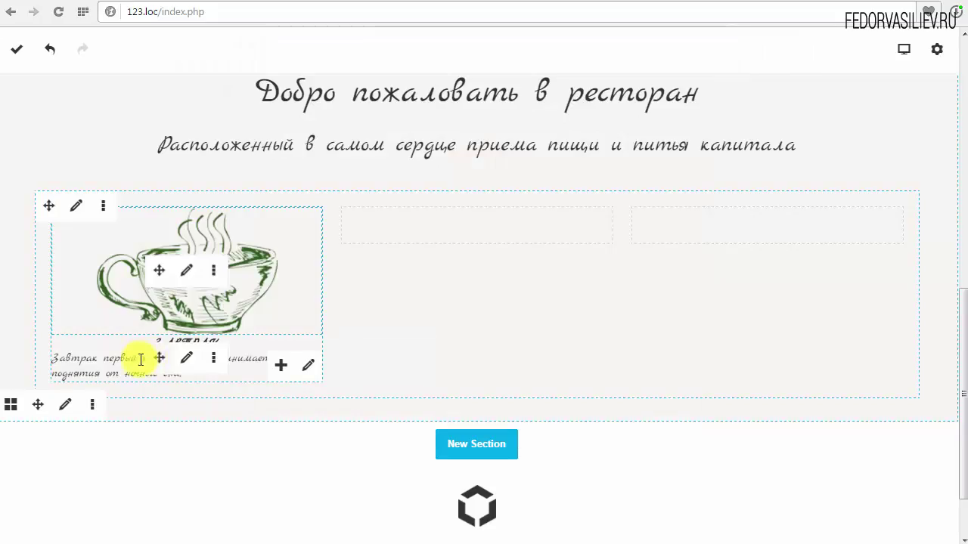
left_click(188, 272)
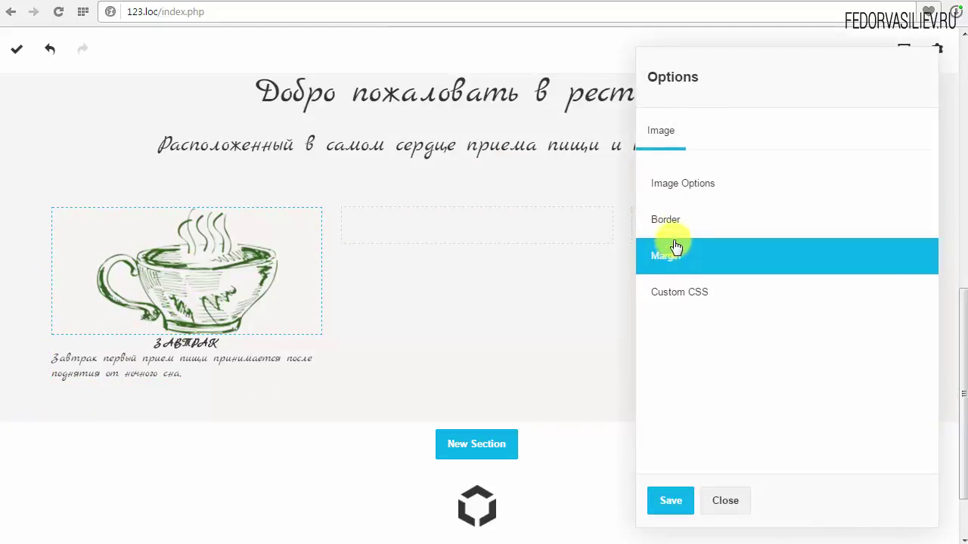
left_click(673, 270)
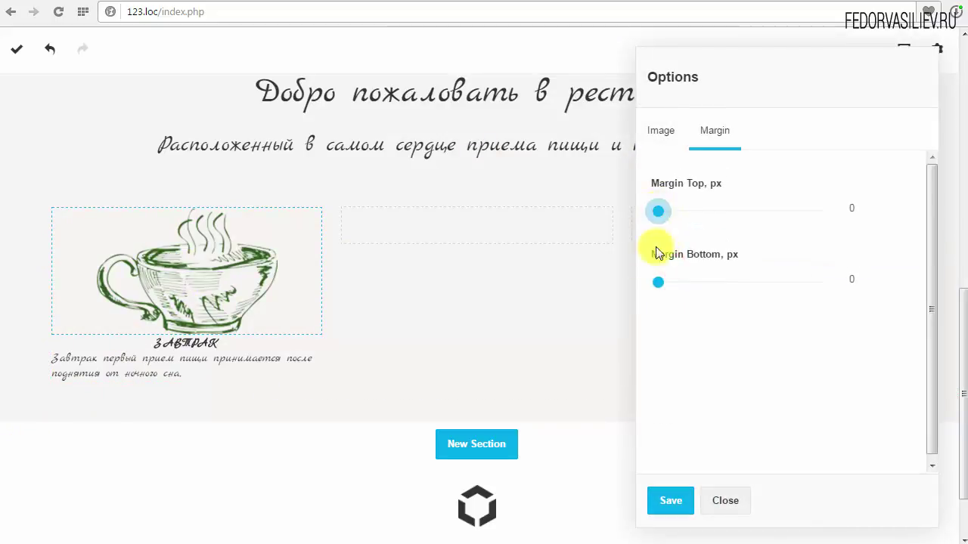
left_click_drag(658, 286, 672, 288)
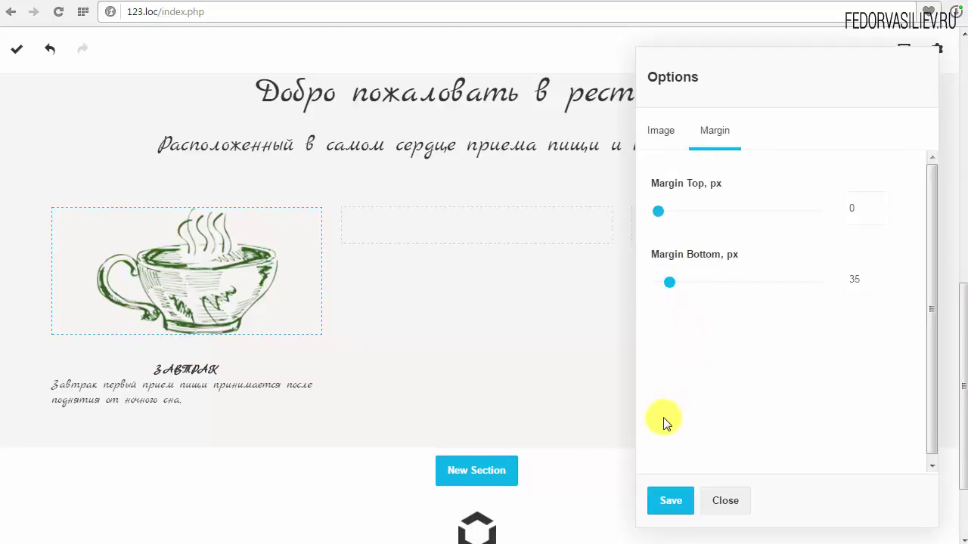
left_click(657, 503)
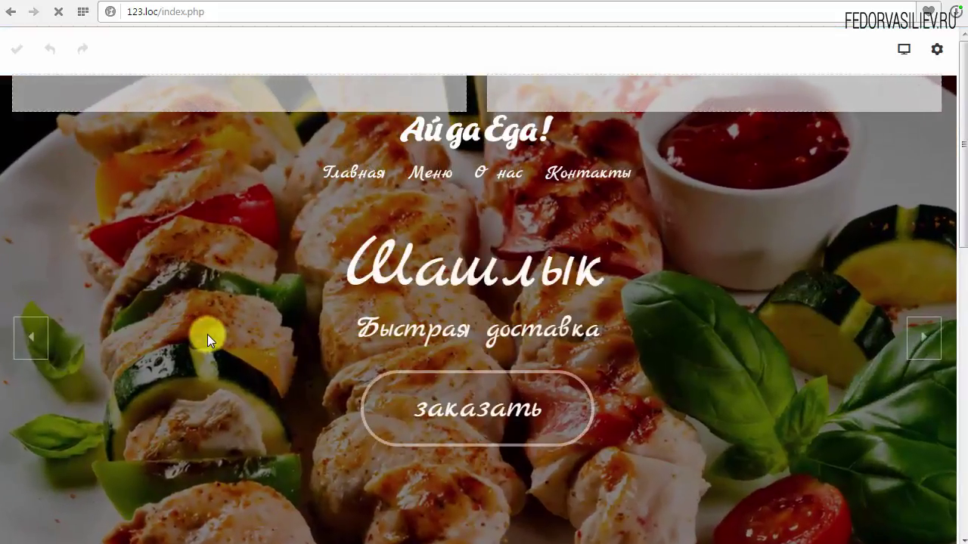
- Reopen the breakfast caption, rewrite its heading as "Завтрак" and set the heading's font size to 12
scroll(207, 335, "down", 6)
left_click_drag(959, 339, 958, 421)
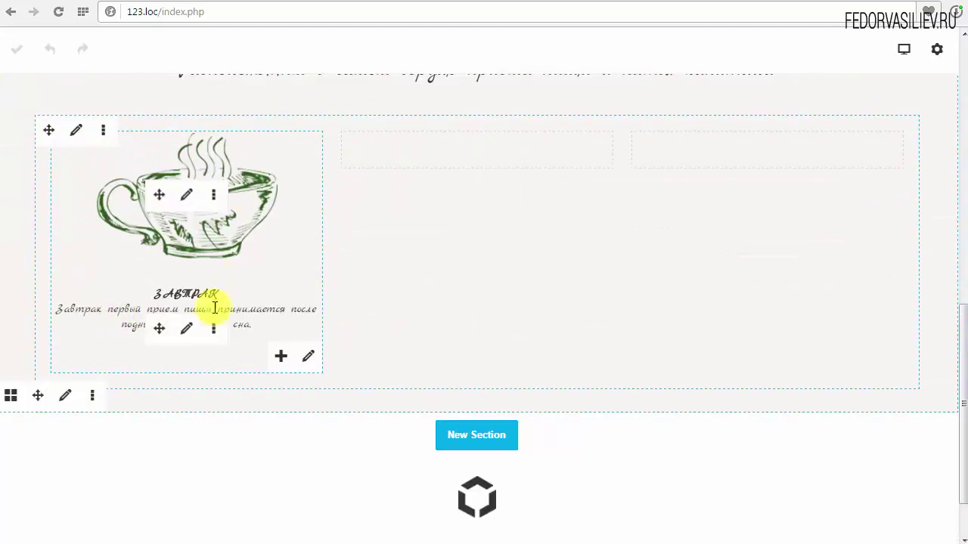
left_click(187, 330)
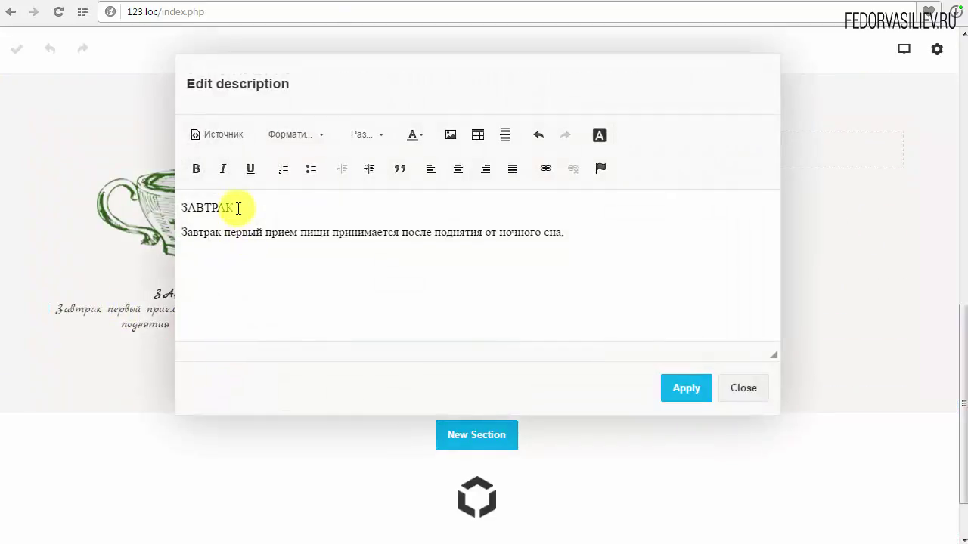
left_click_drag(231, 207, 191, 209)
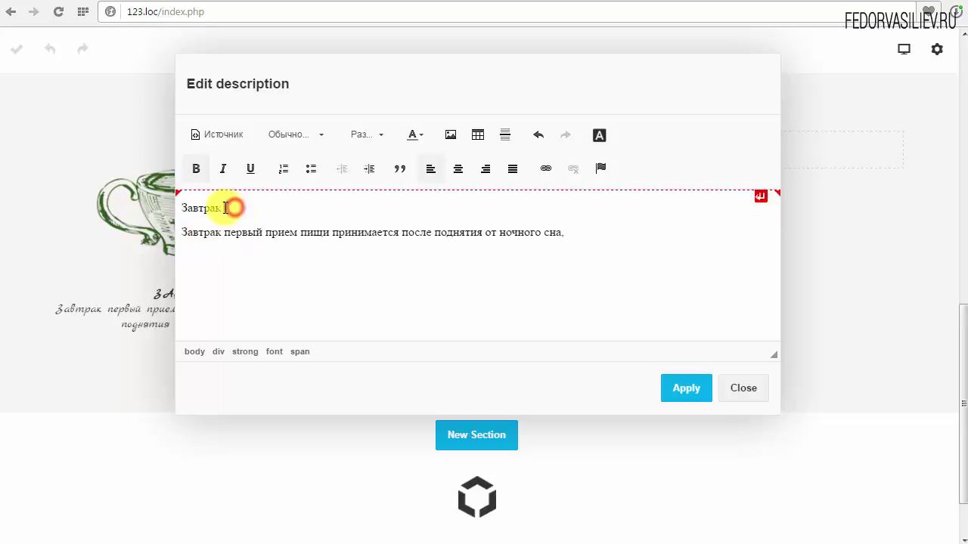
double_click(217, 207)
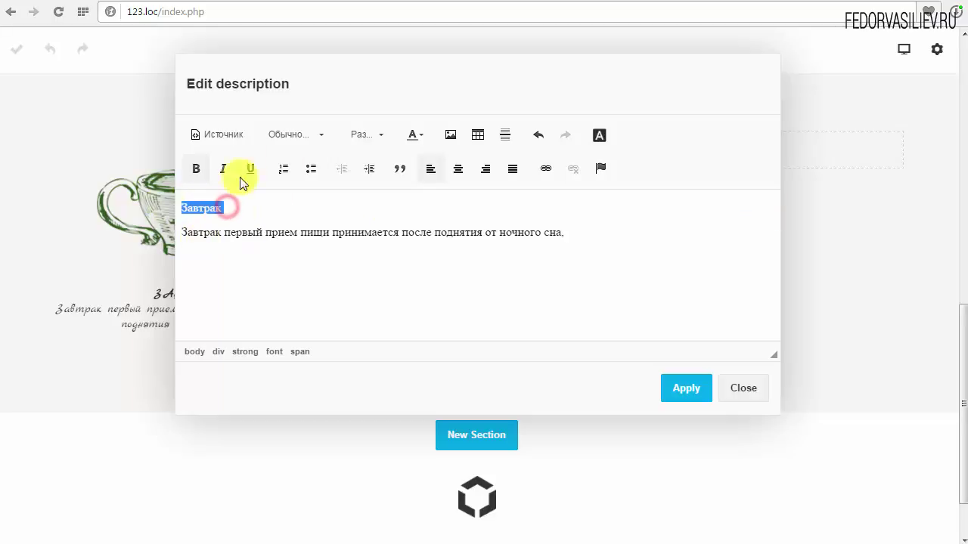
left_click(363, 131)
left_click(362, 275)
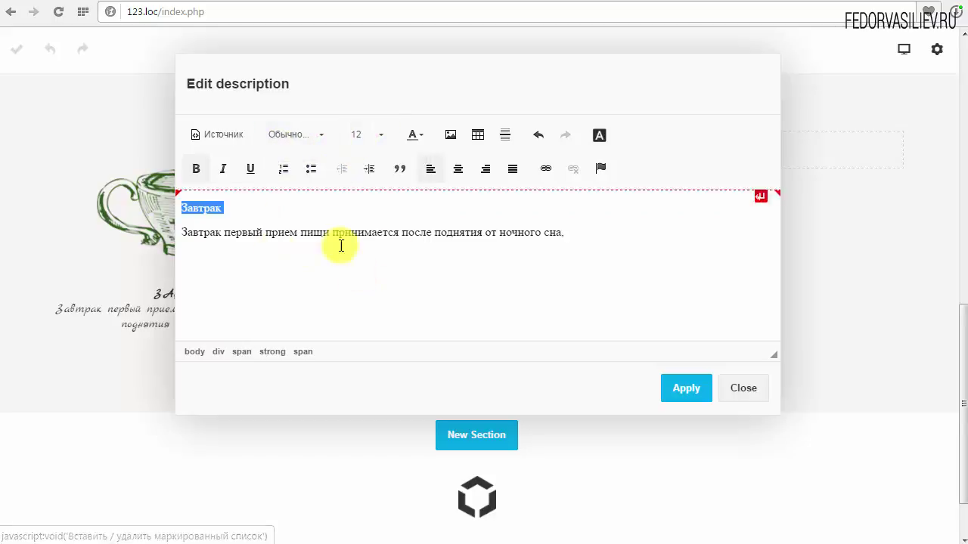
- Set the breakfast description's font size to 10 and apply the text changes
left_click_drag(568, 233, 181, 234)
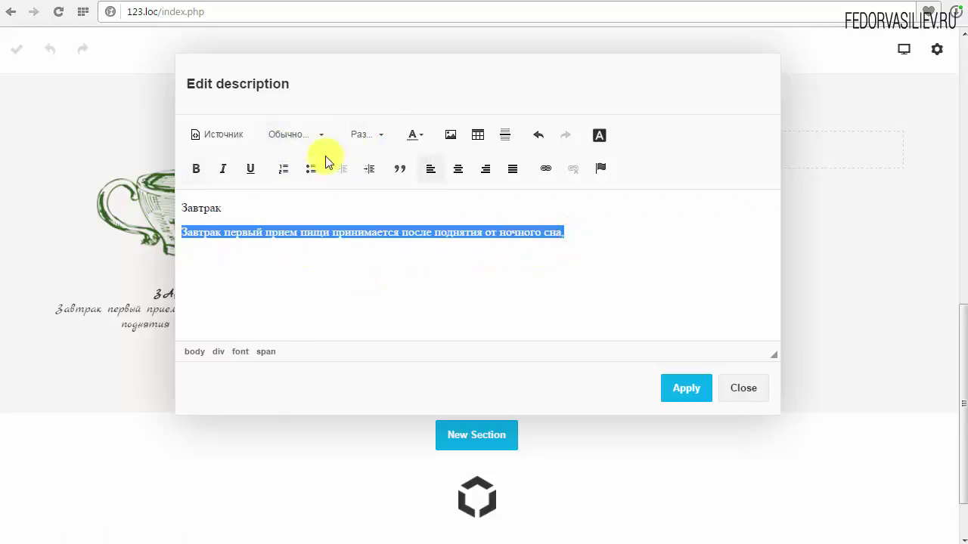
left_click(382, 136)
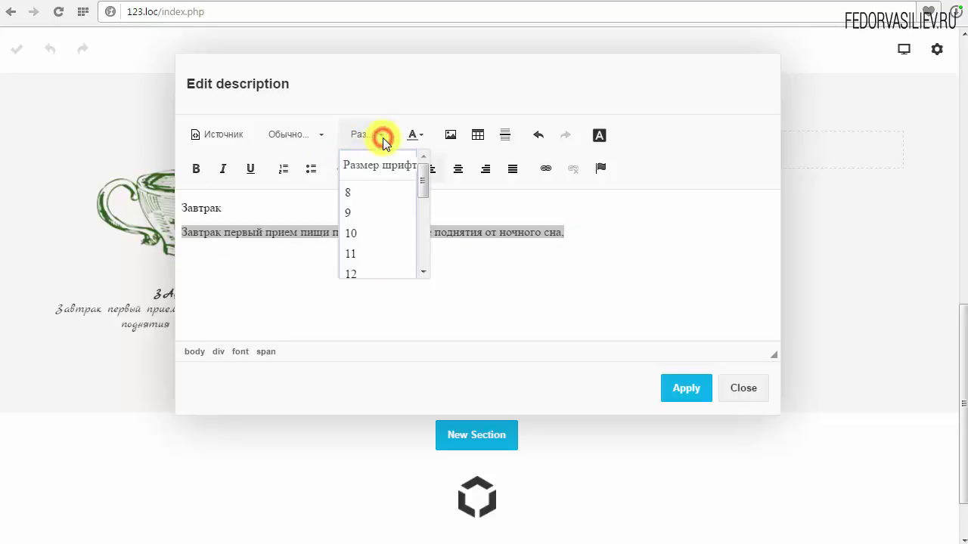
left_click(366, 241)
left_click(697, 387)
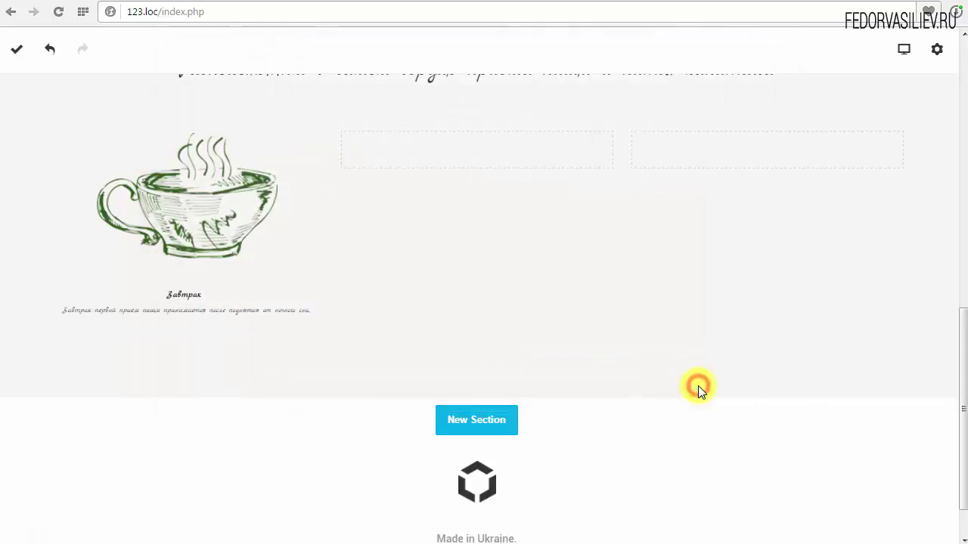
- Reopen the breakfast caption and set the "Завтрак" heading's font size to 26
left_click(189, 330)
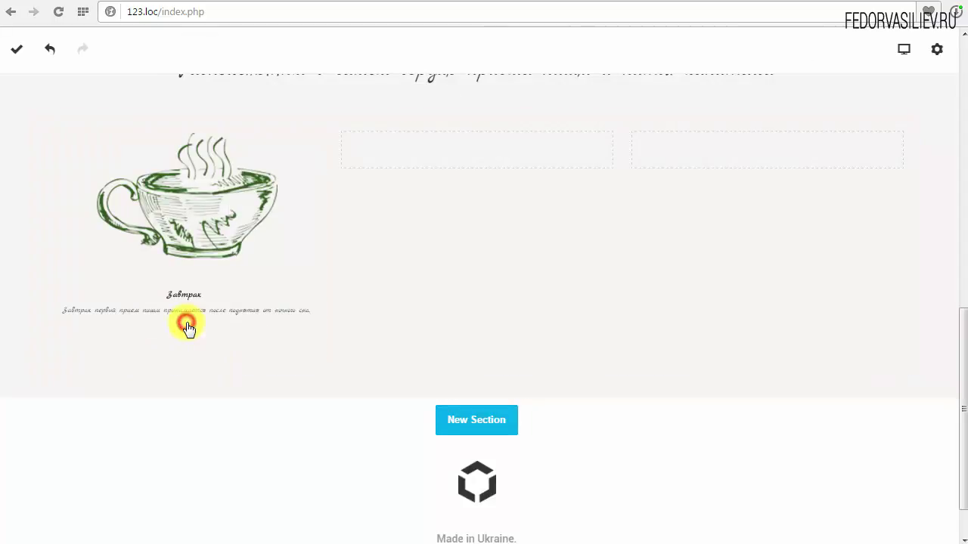
left_click_drag(402, 204, 181, 208)
left_click(382, 136)
left_click(353, 257)
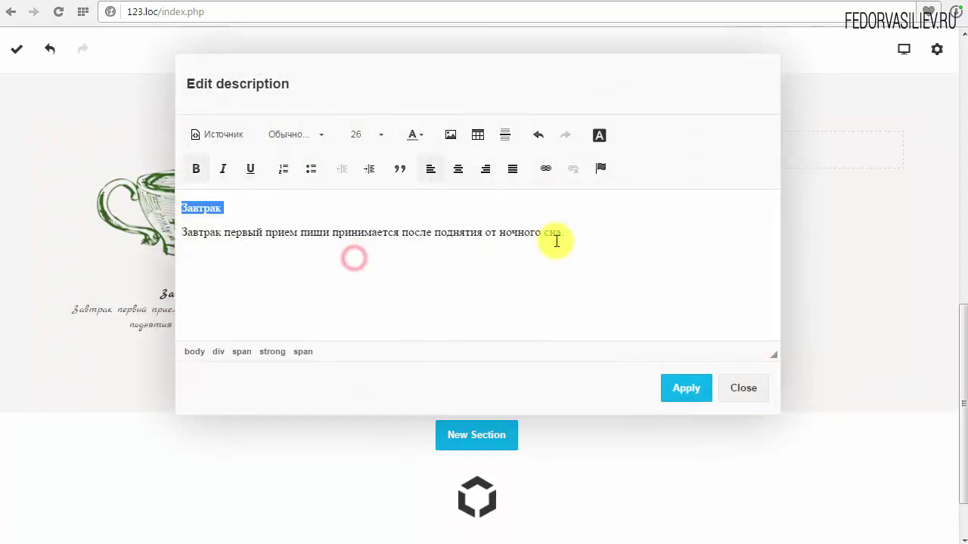
- Set the breakfast description's font size to 20 and apply the text changes
left_click_drag(565, 232, 152, 238)
left_click(381, 136)
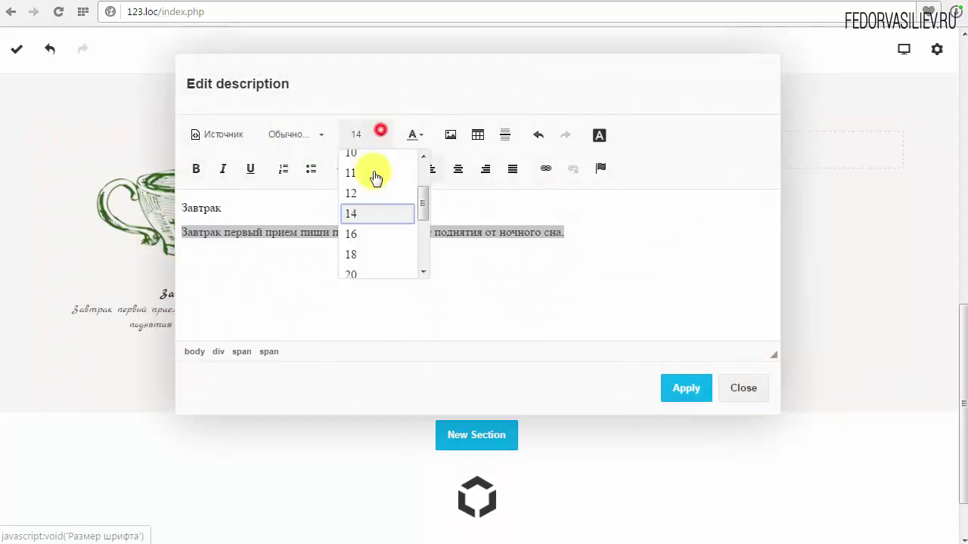
scroll(371, 215, "up", 3)
scroll(415, 204, "down", 3)
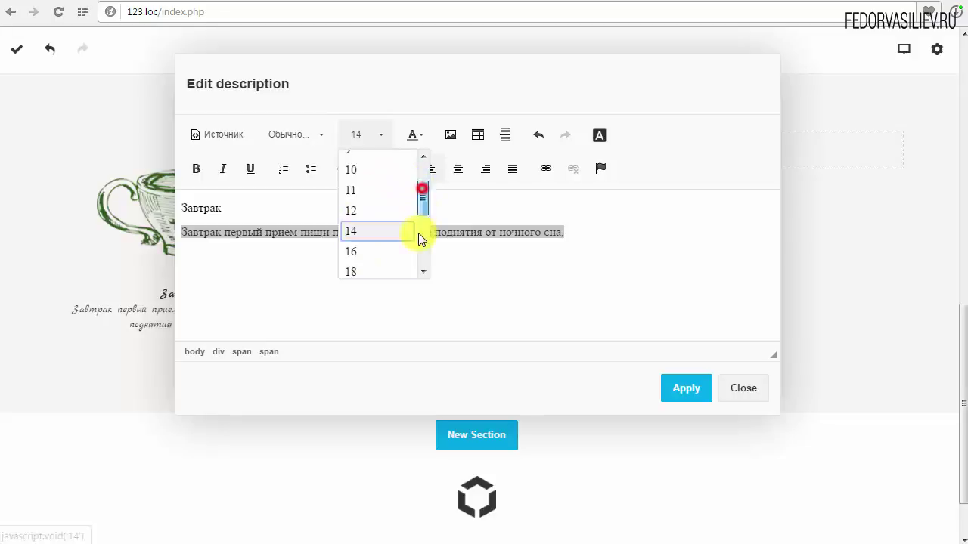
left_click(355, 243)
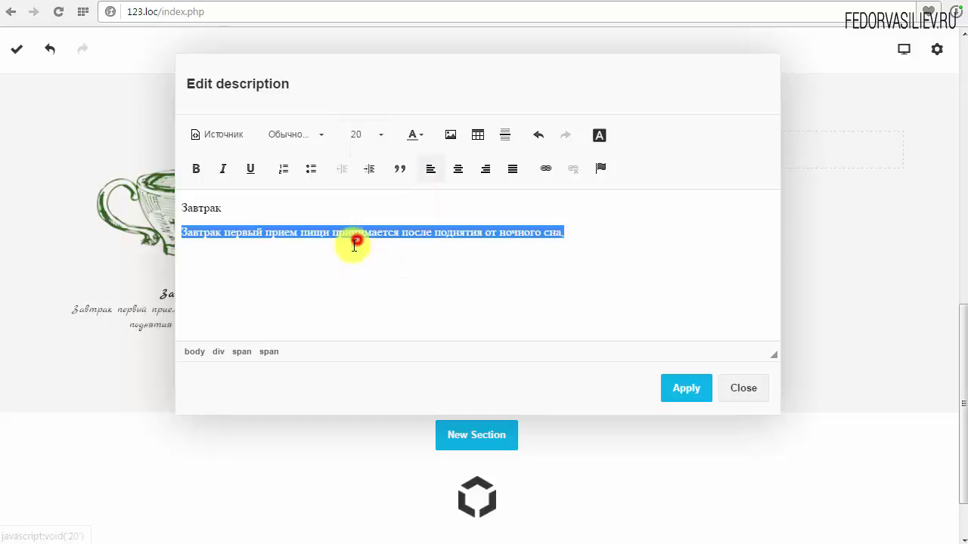
left_click(681, 387)
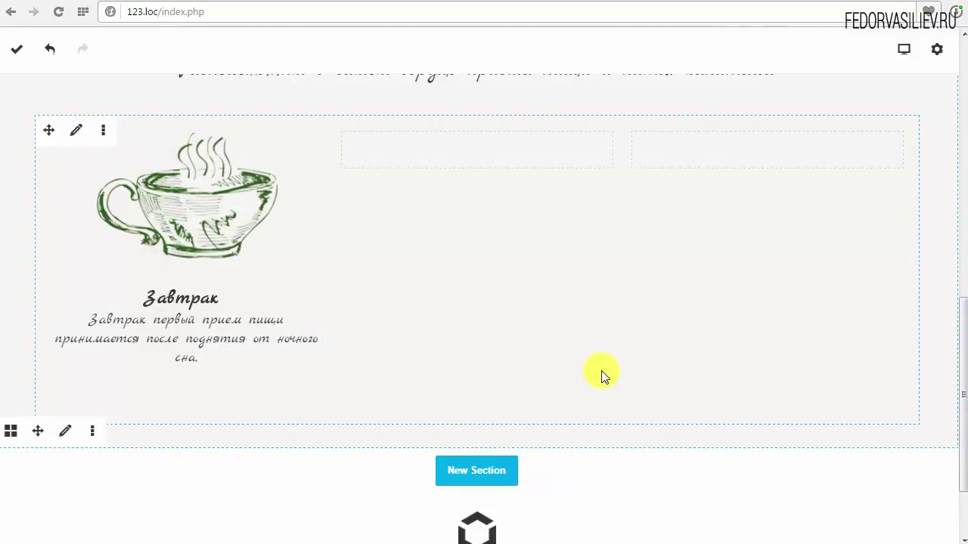
- Save the page edits and review the welcome section on the live page
scroll(471, 326, "up", 1)
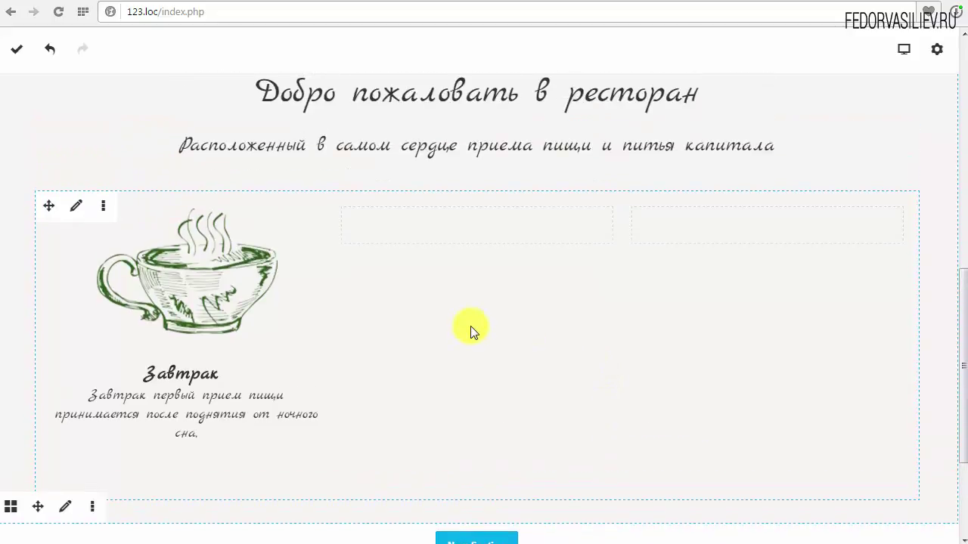
left_click(17, 49)
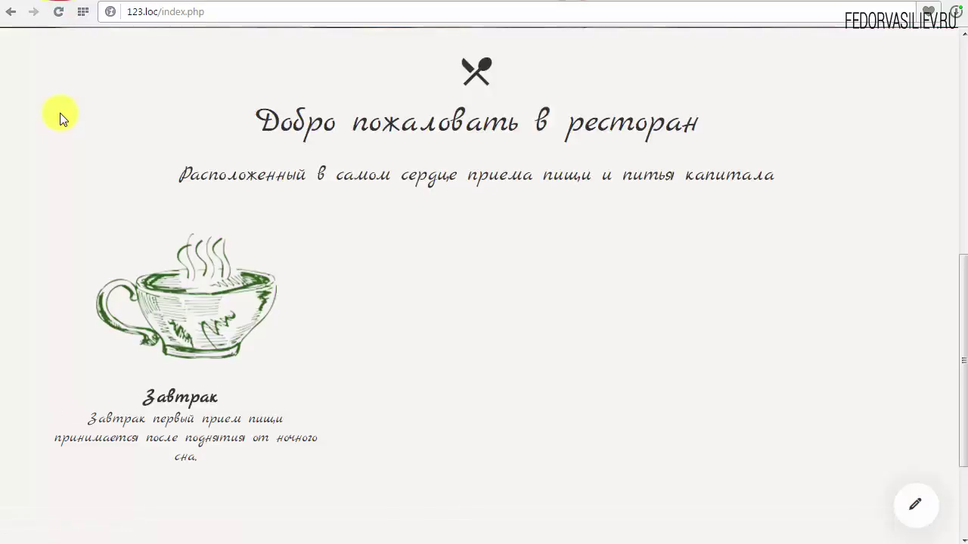
scroll(73, 122, "up", 1)
scroll(96, 278, "down", 2)
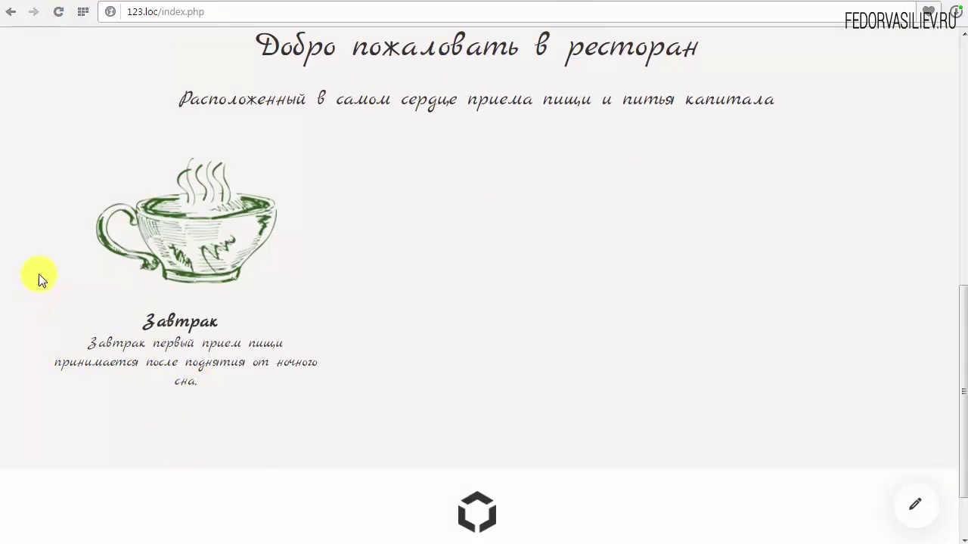
scroll(38, 274, "up", 4)
scroll(38, 274, "down", 2)
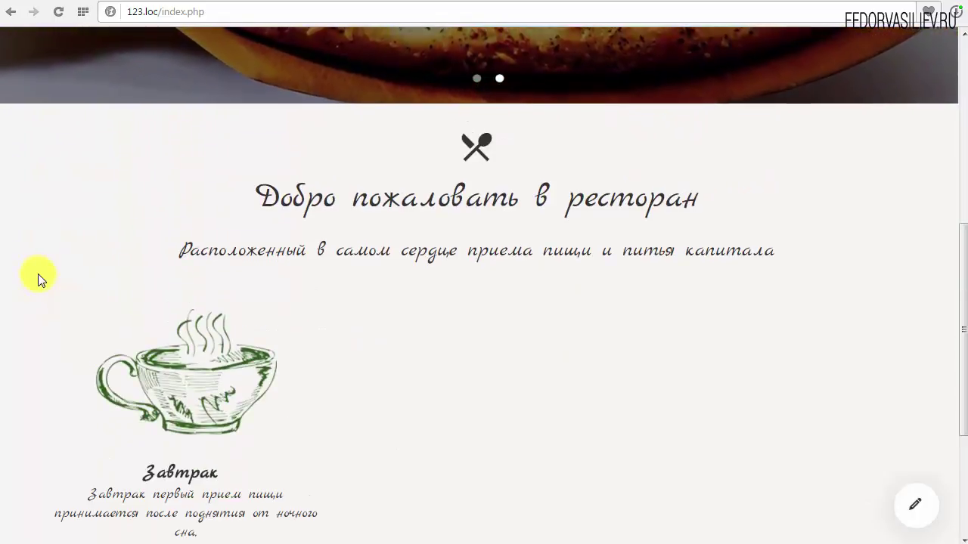
- Increase the top margin of the row holding the icon, heading and tagline, and save the row options
mouse_move(956, 299)
left_mouse_down()
mouse_move(955, 349)
mouse_move(957, 191)
left_mouse_up()
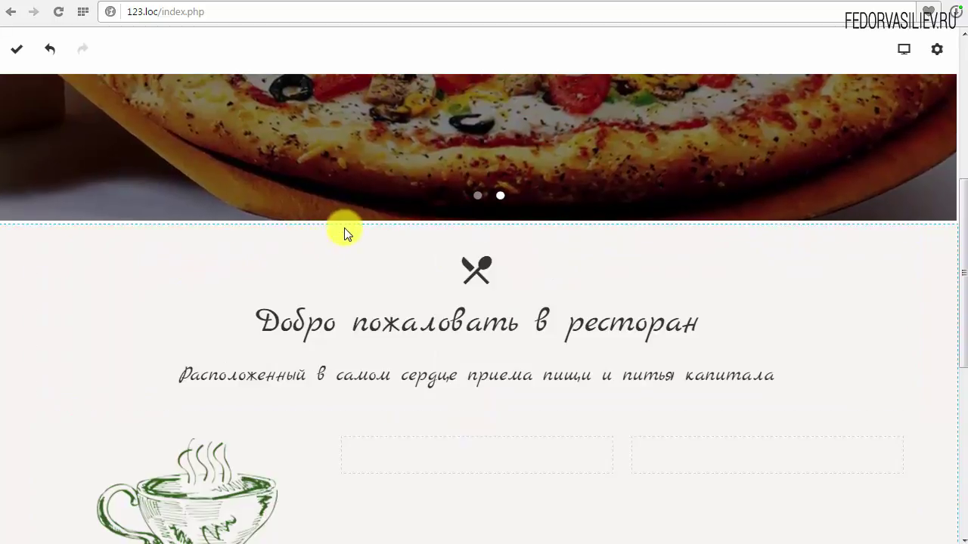
mouse_move(130, 268)
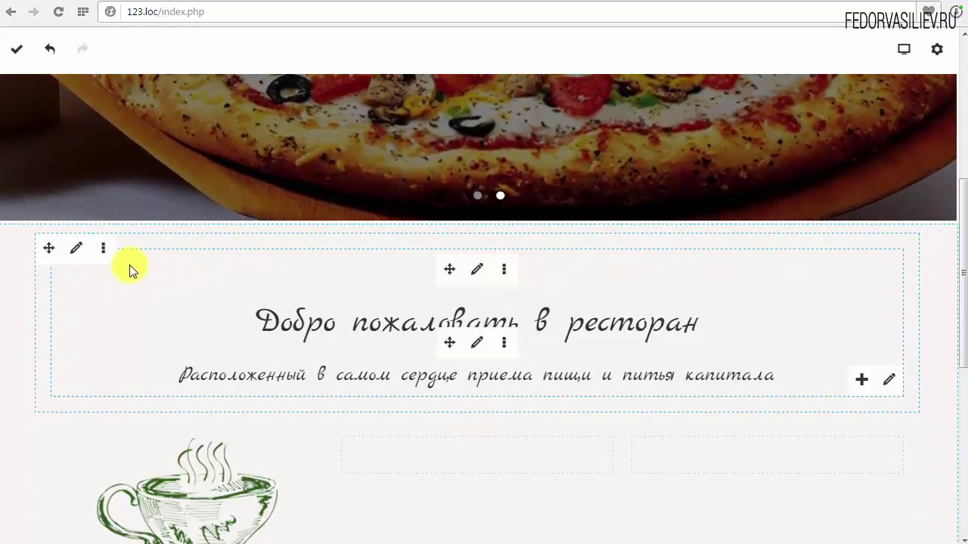
left_click(74, 248)
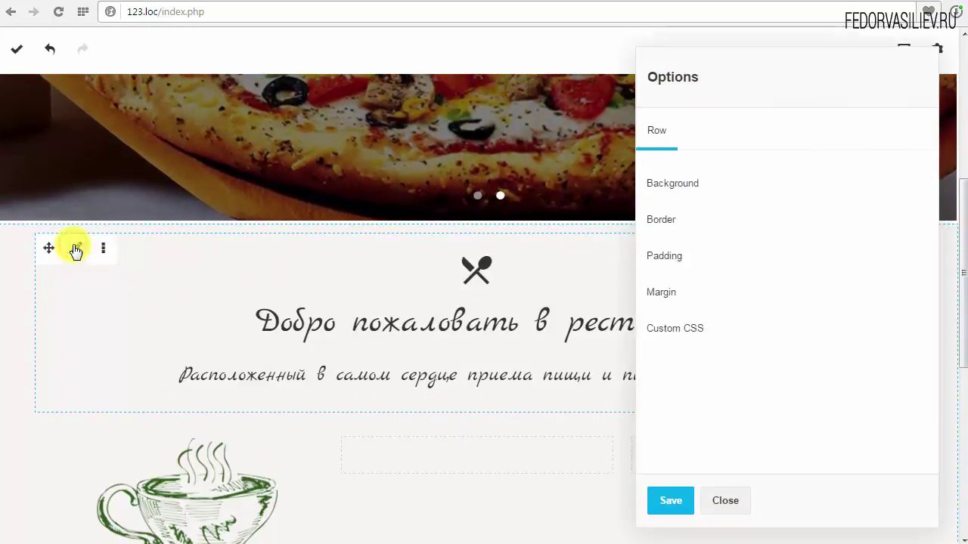
left_click(691, 294)
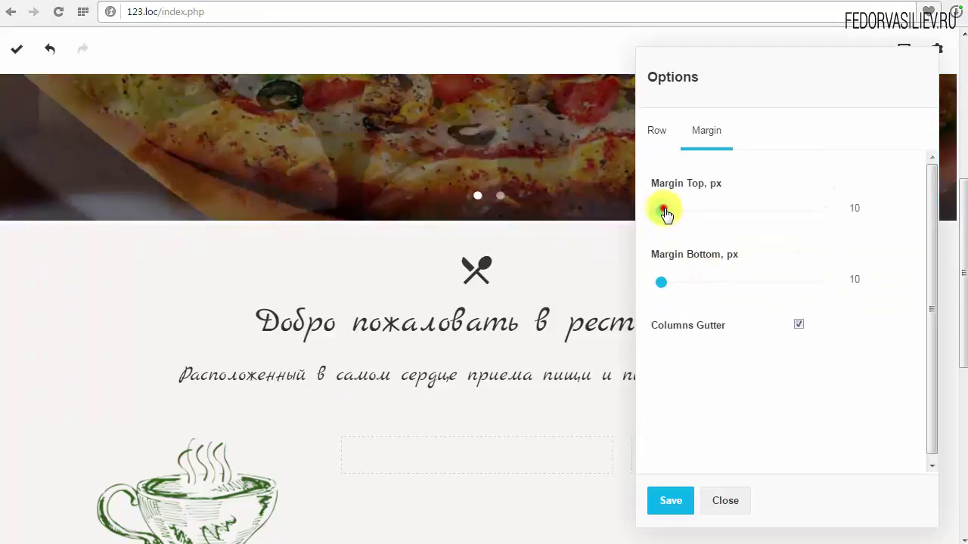
left_click_drag(663, 212, 676, 216)
left_click_drag(678, 216, 678, 217)
left_click(666, 508)
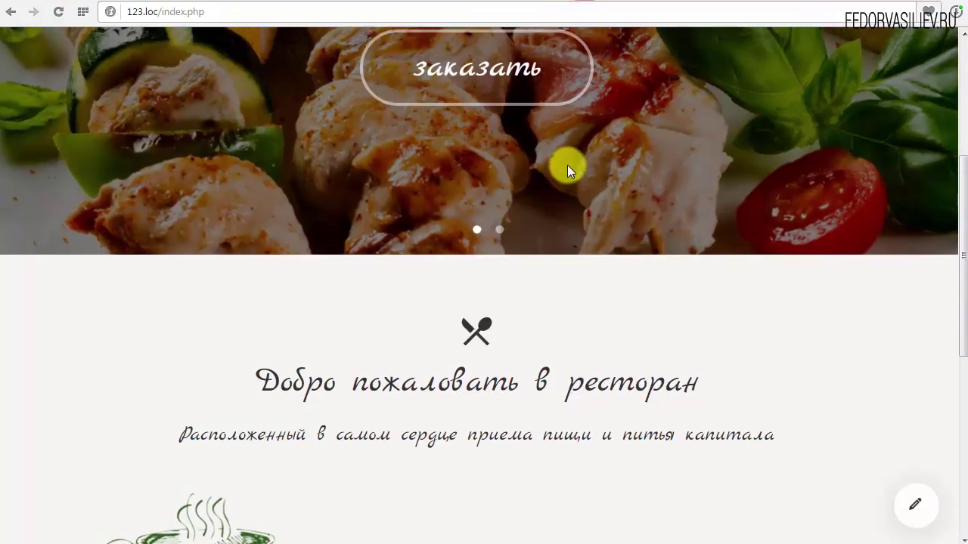
- Review the saved welcome section and add a Button plugin below the breakfast caption
scroll(567, 165, "down", 5)
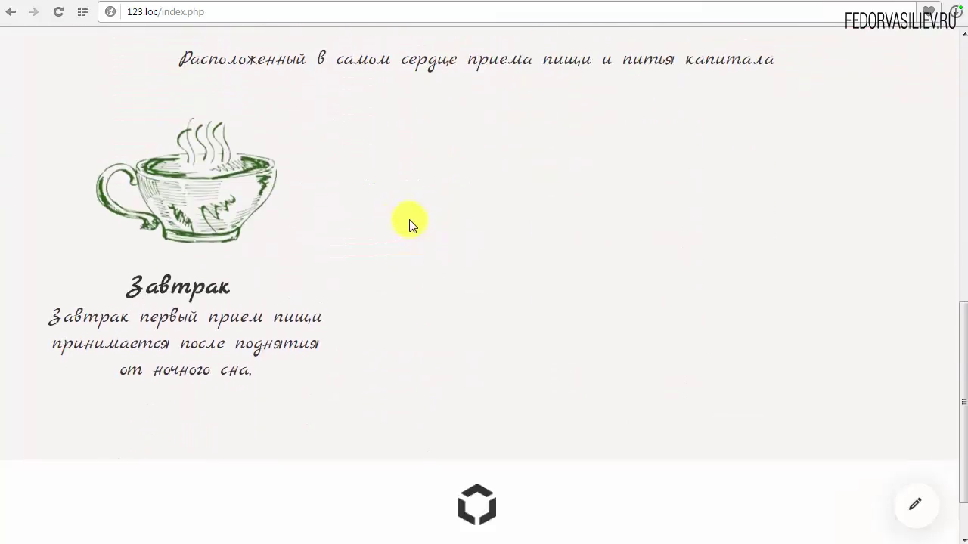
scroll(423, 261, "up", 1)
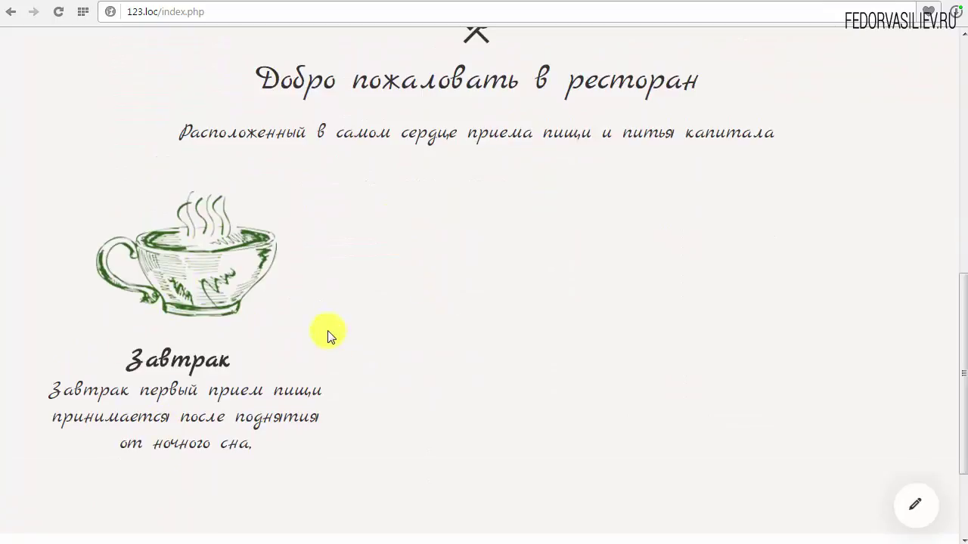
scroll(340, 339, "down", 1)
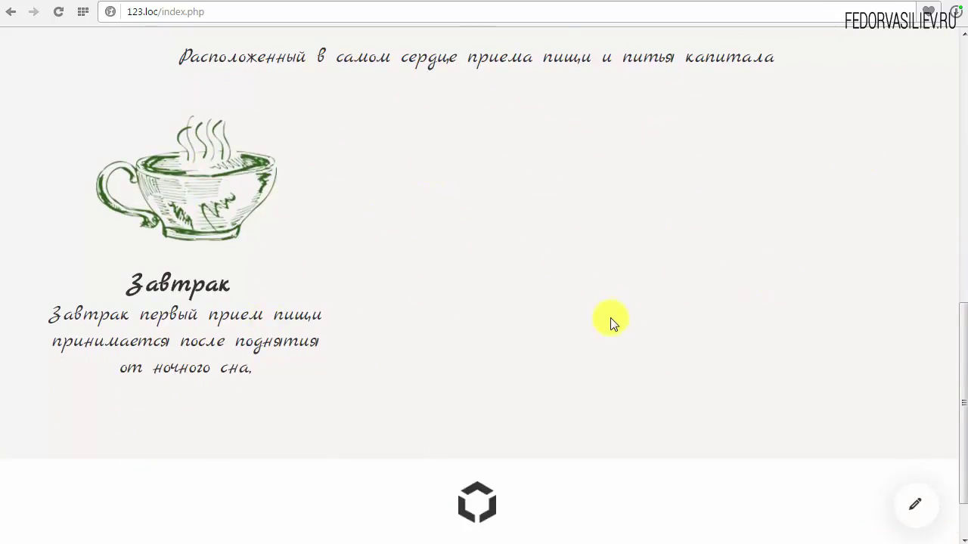
scroll(611, 318, "up", 2)
scroll(209, 370, "down", 3)
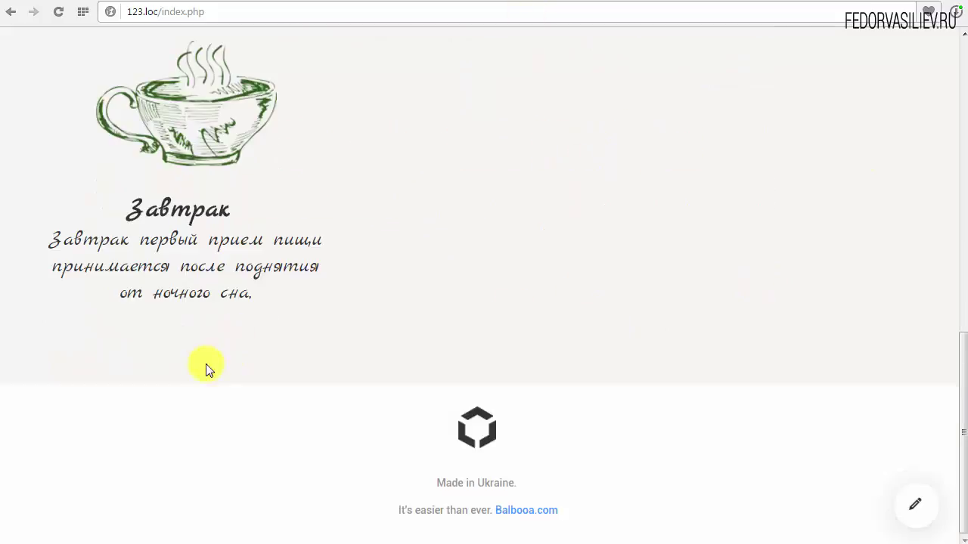
scroll(302, 340, "down", 4)
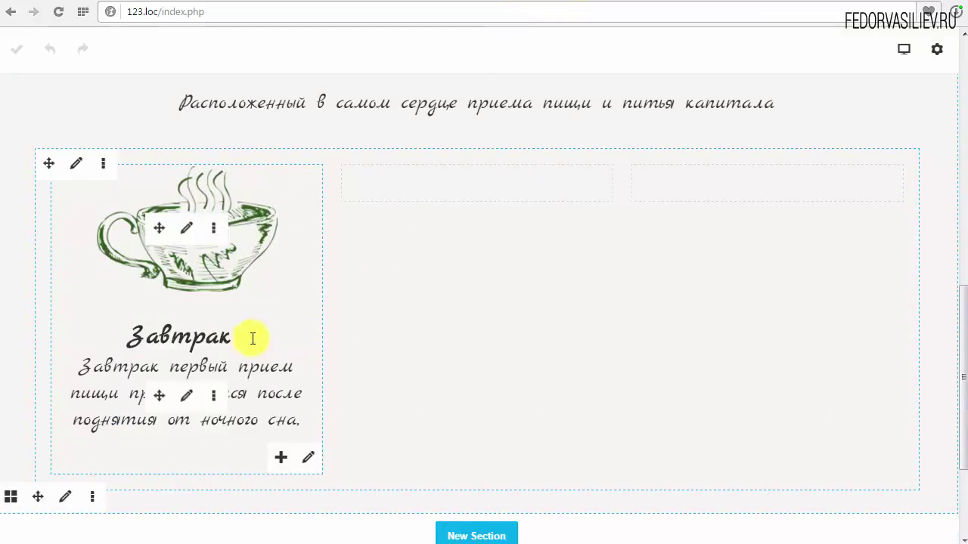
left_click(280, 458)
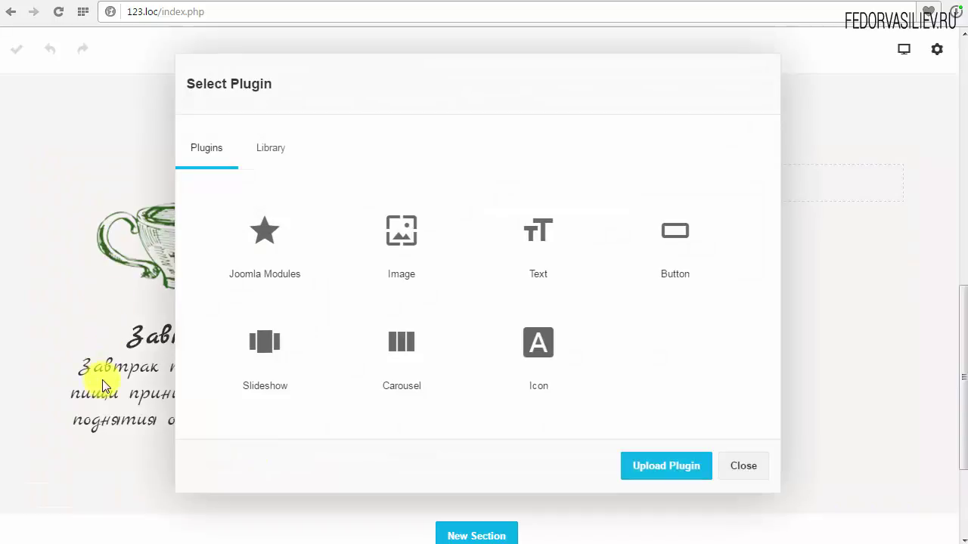
left_click(682, 231)
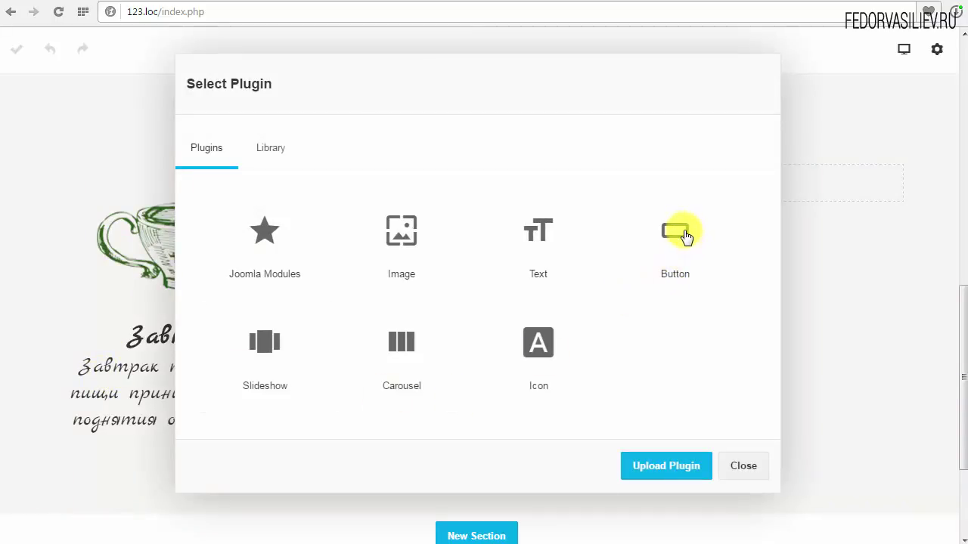
- Open the new button's link options and change its label to "Заказать"
scroll(245, 419, "down", 2)
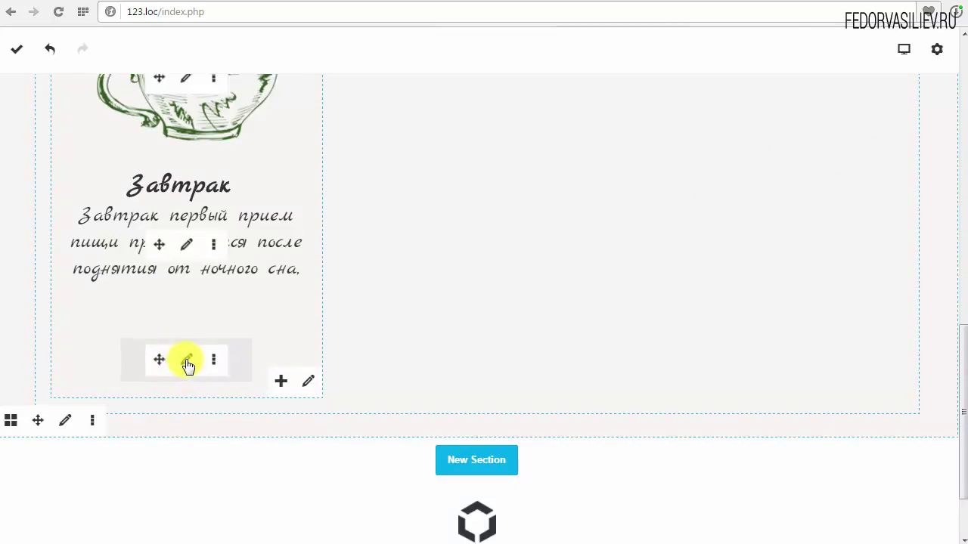
left_click(186, 363)
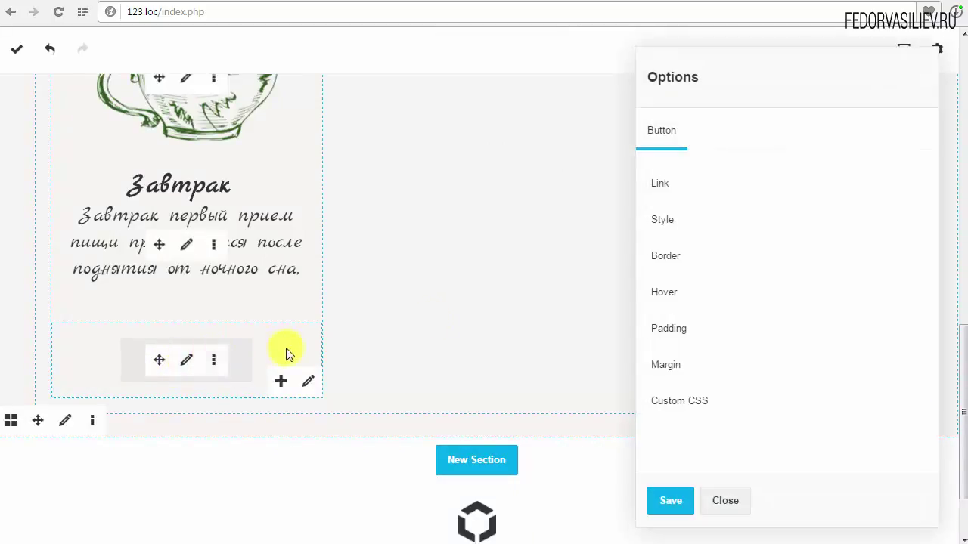
left_click(662, 188)
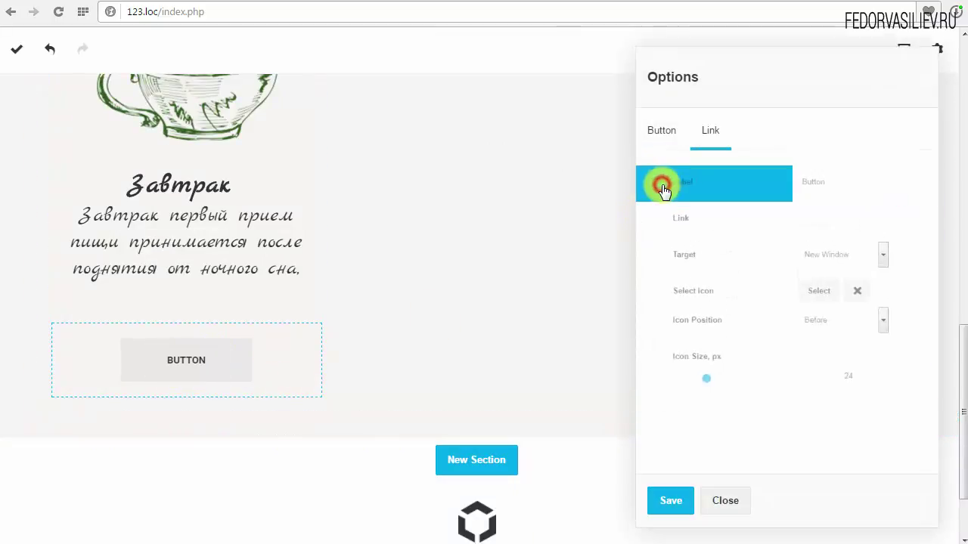
double_click(838, 190)
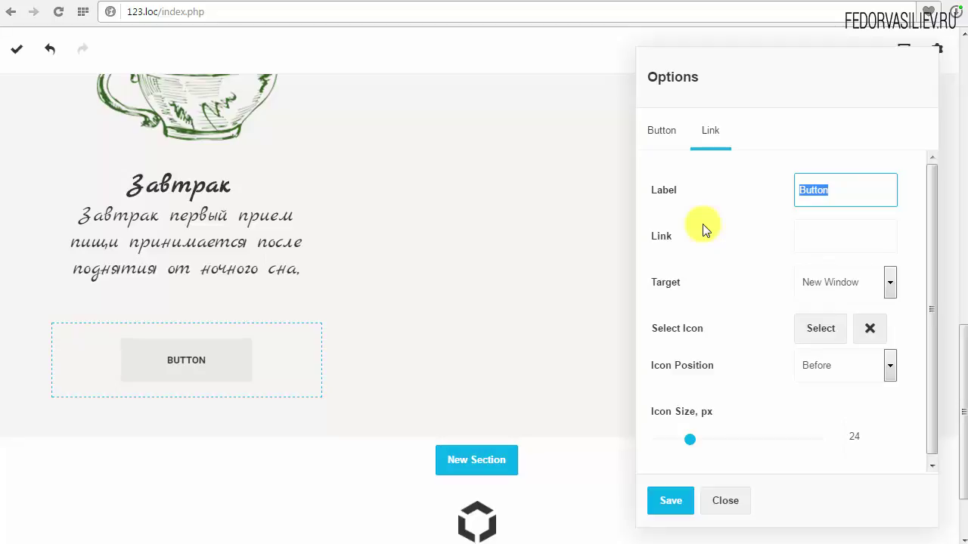
type("З")
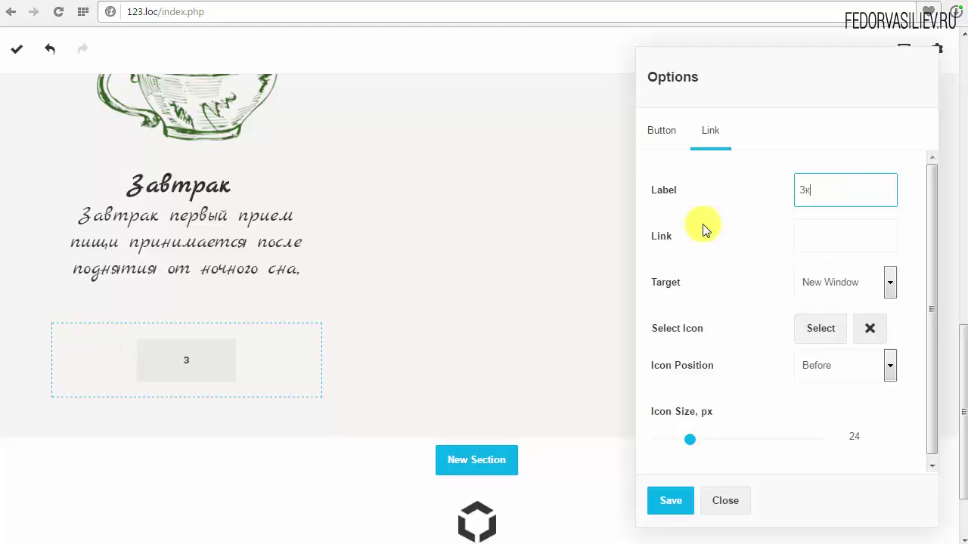
type("ак")
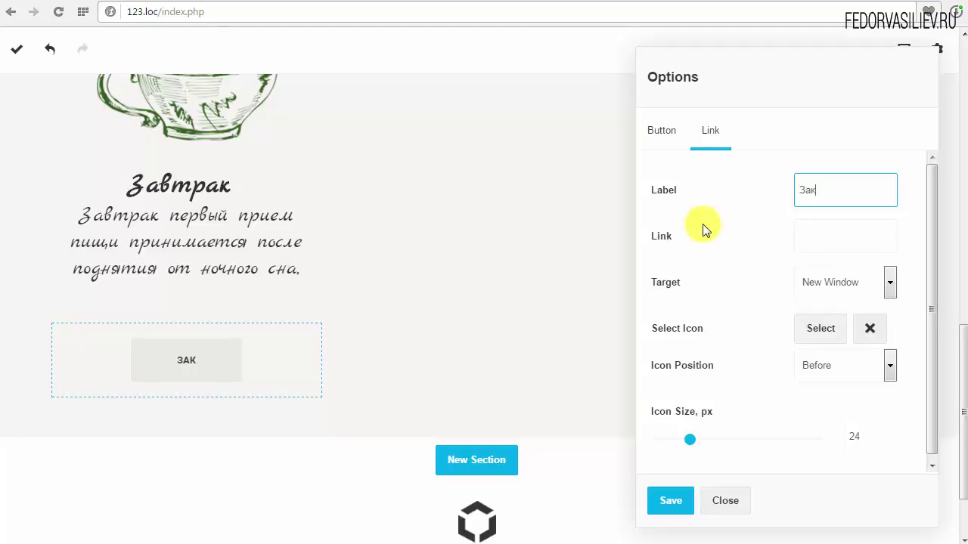
type("азать")
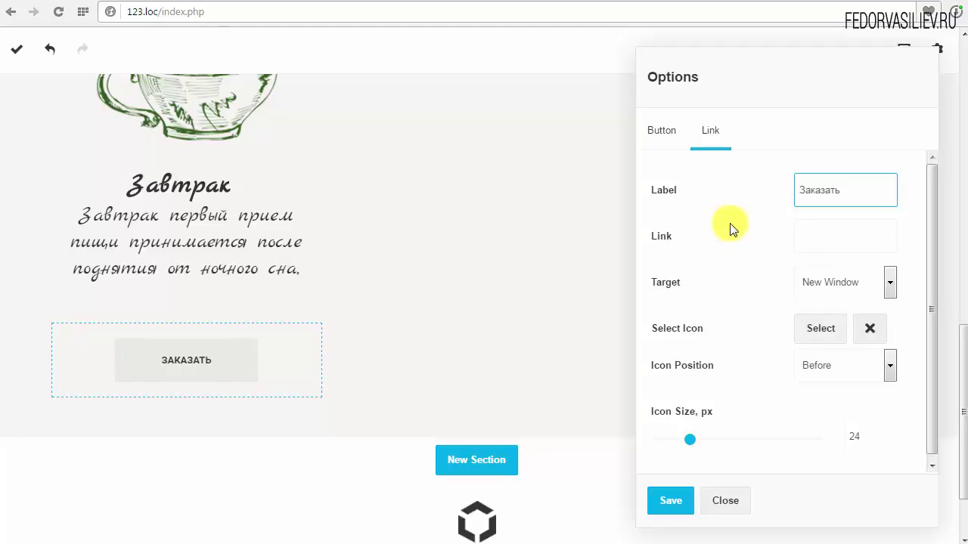
- Examine the button's link, target, icon selection and icon position options
left_click(825, 237)
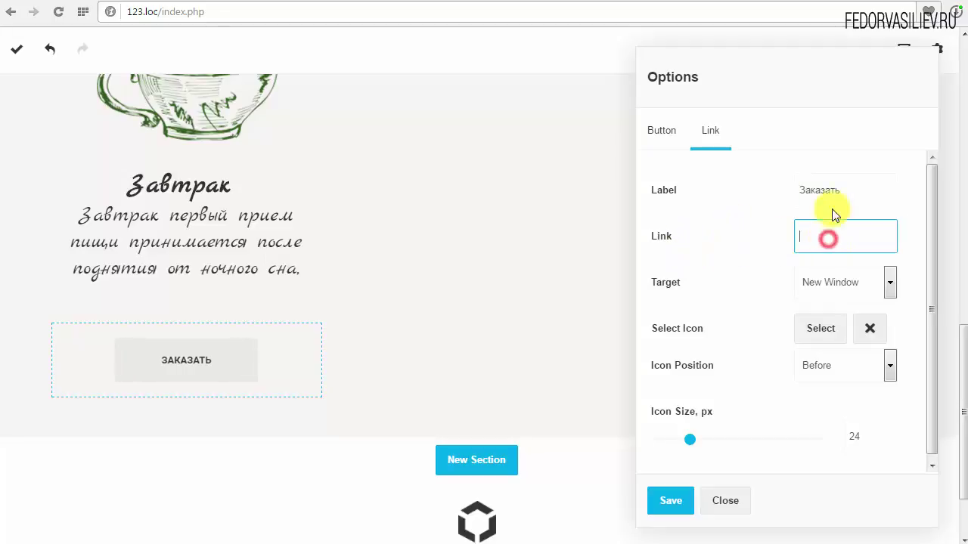
left_click(817, 282)
left_click(817, 282)
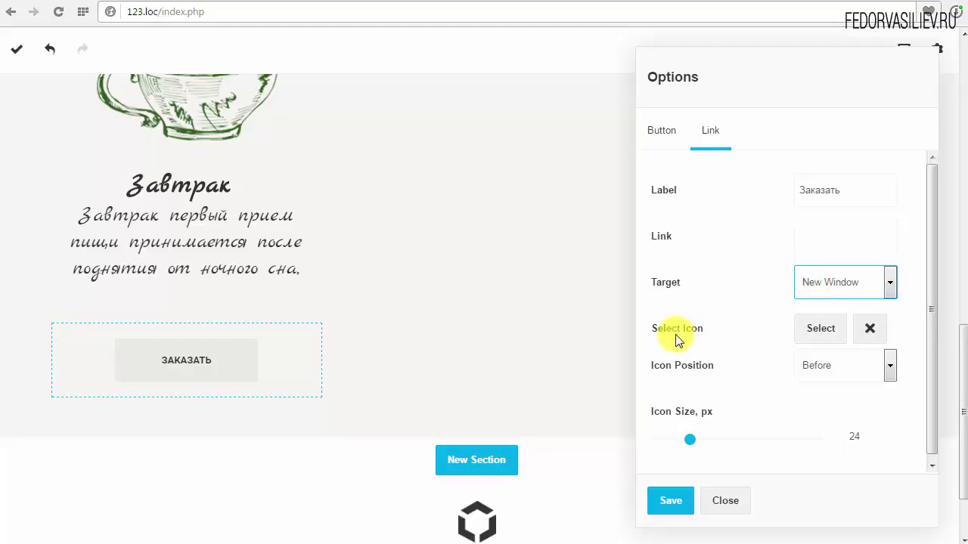
left_click(821, 332)
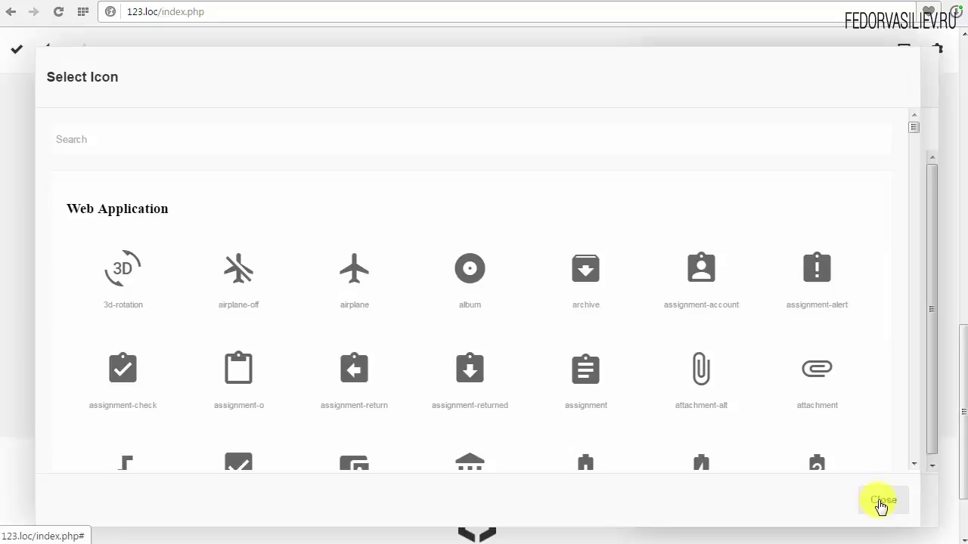
left_click(881, 503)
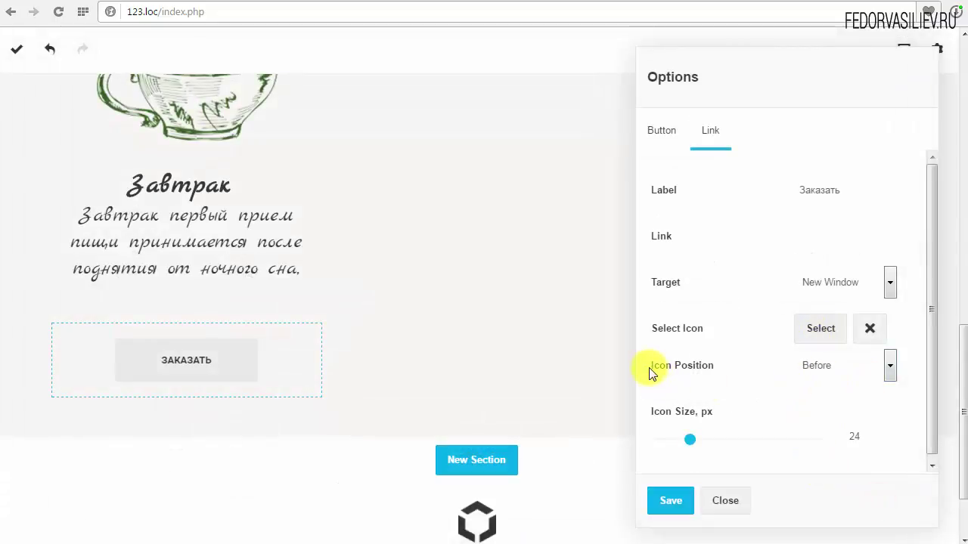
left_click(832, 368)
left_click(834, 371)
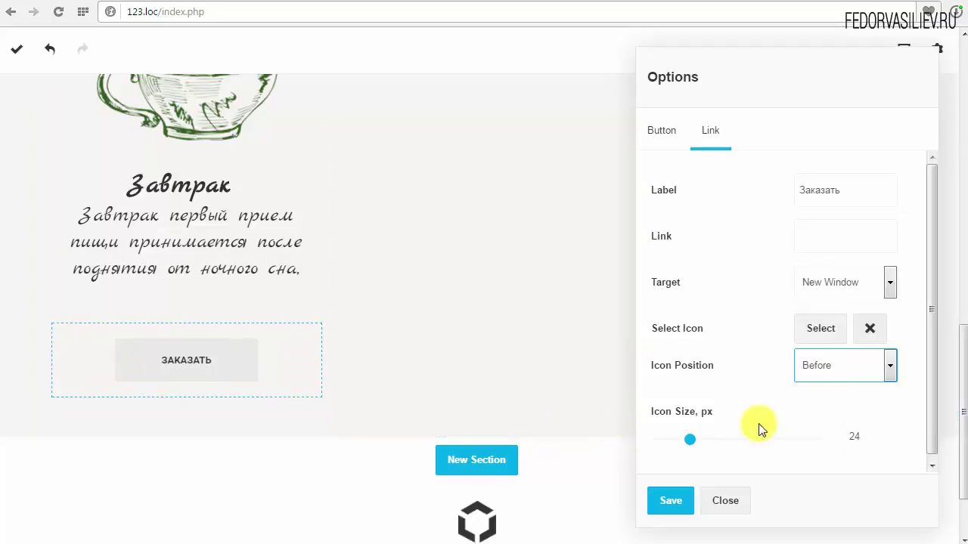
left_click(933, 417)
- Open the button's style options, try the right and left alignments, and set the alignment back to centre
left_click(657, 140)
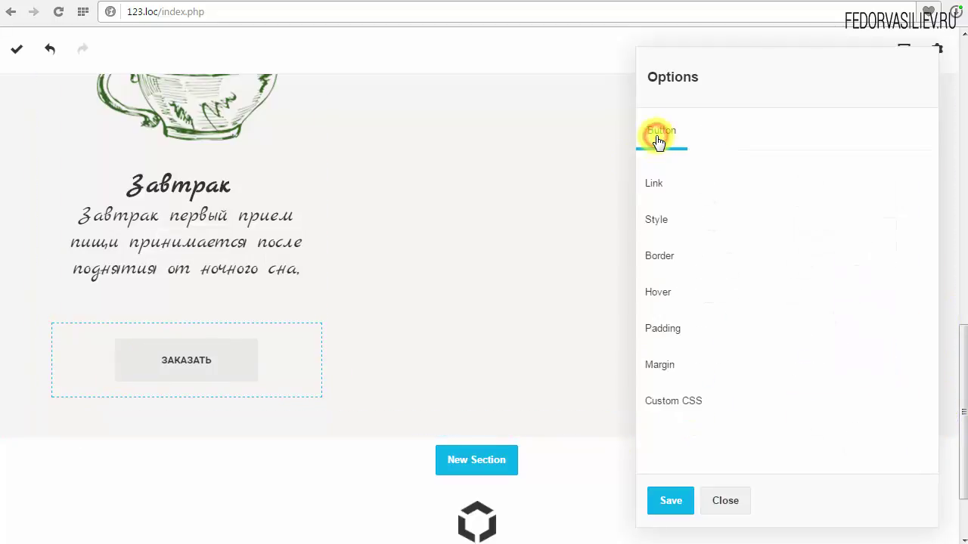
left_click(665, 221)
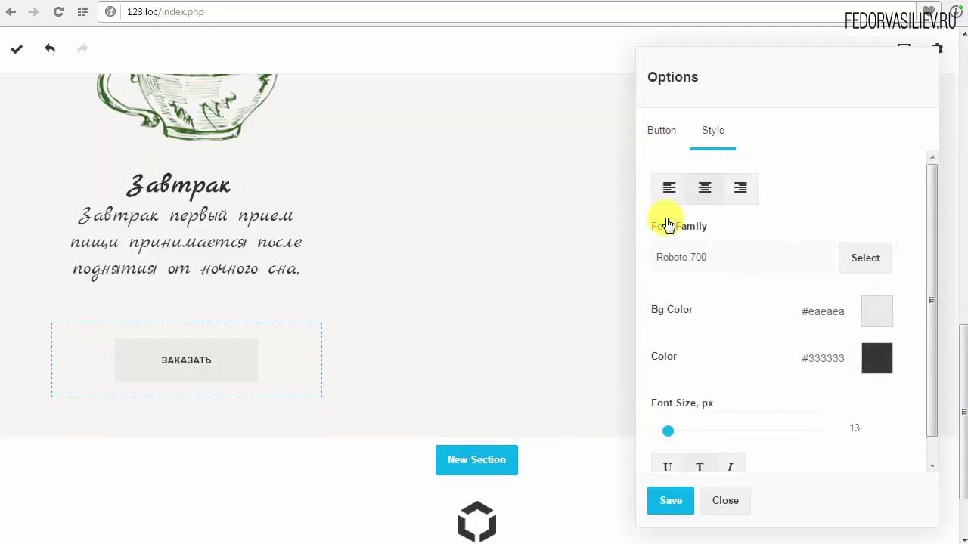
left_click(702, 195)
left_click(741, 191)
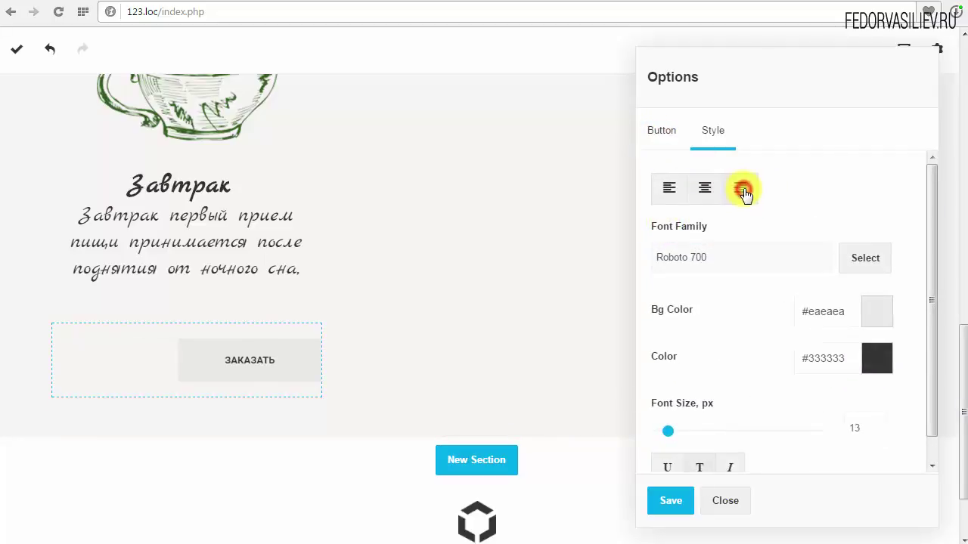
left_click(669, 192)
left_click(703, 192)
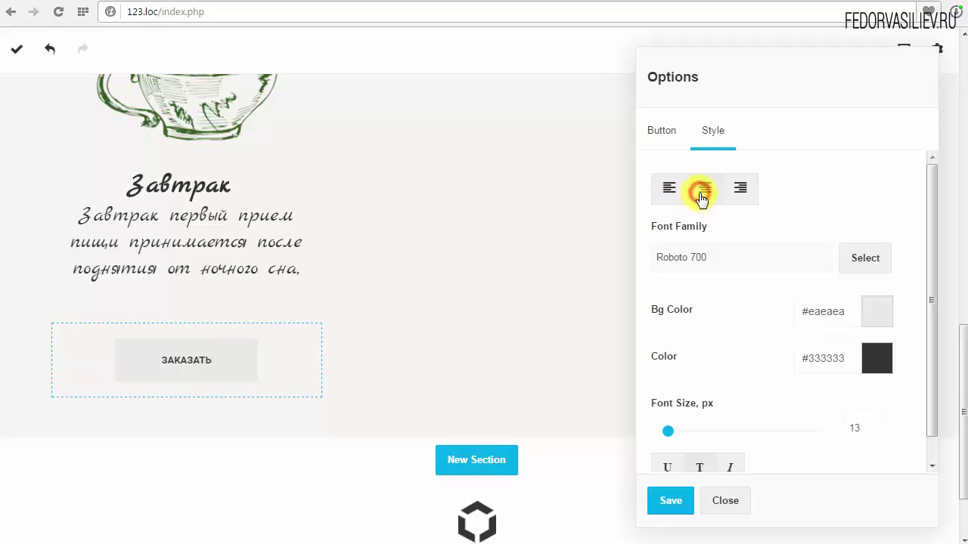
- Change the button's font family to Marck Script 400 from the font library
left_click(865, 258)
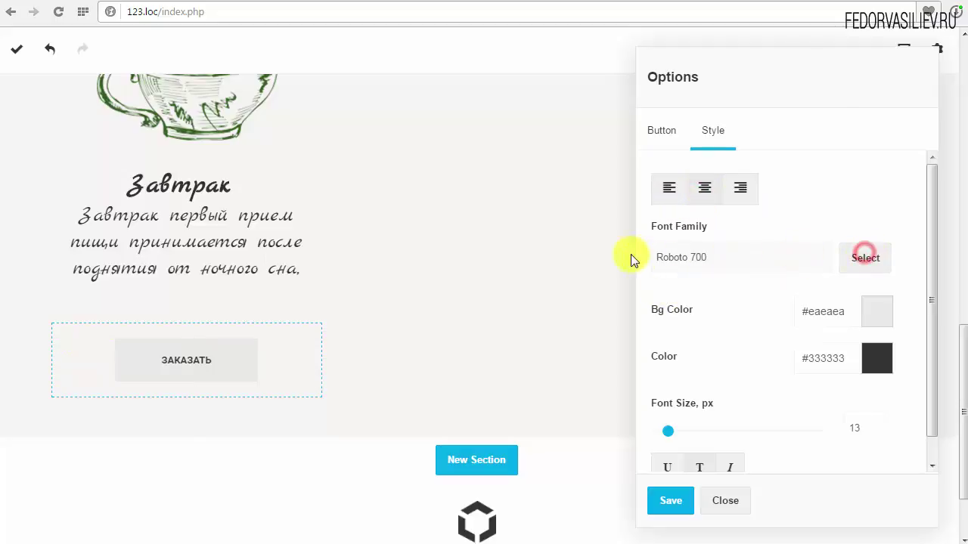
scroll(324, 277, "down", 2)
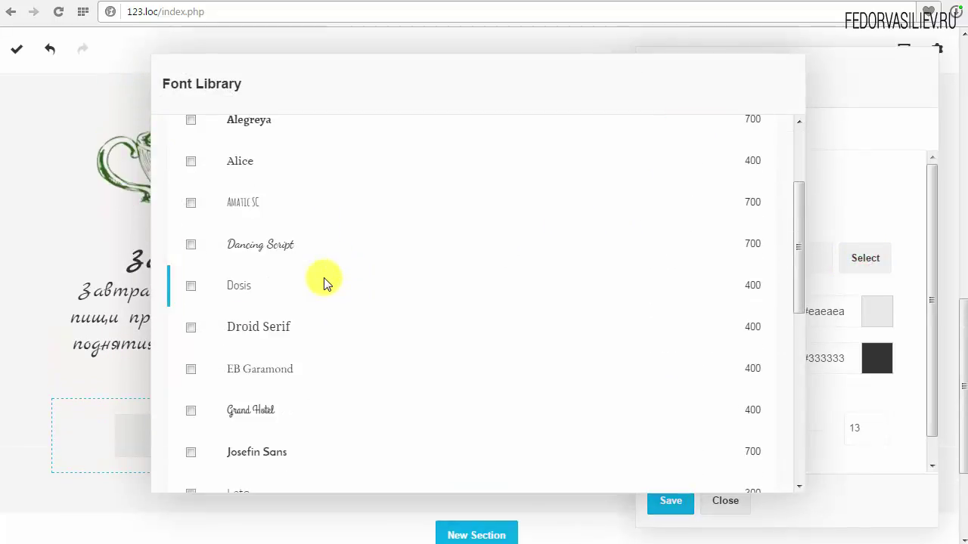
scroll(323, 277, "down", 1)
left_click(268, 467)
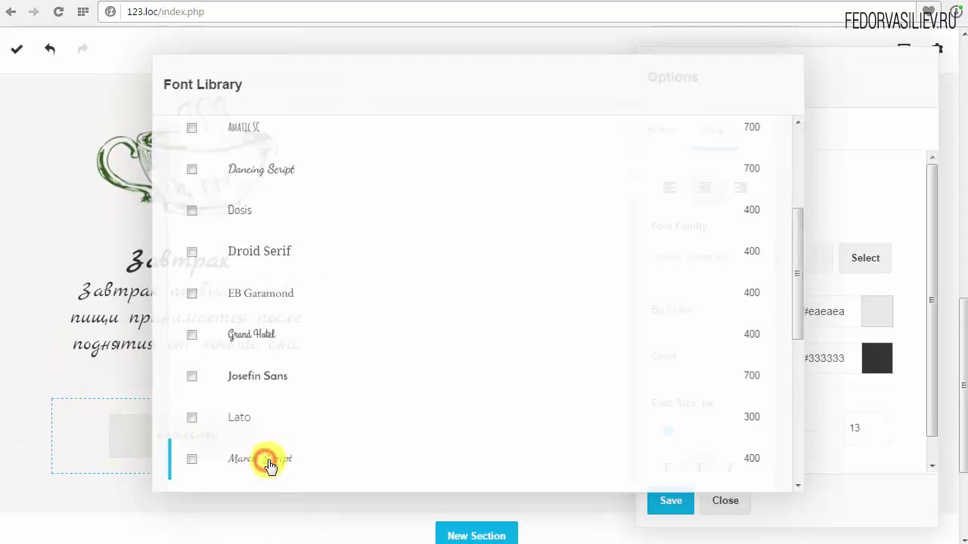
- Sample the section's background colour beside the breakfast column and copy its hex code F7F6F4
scroll(668, 360, "down", 1)
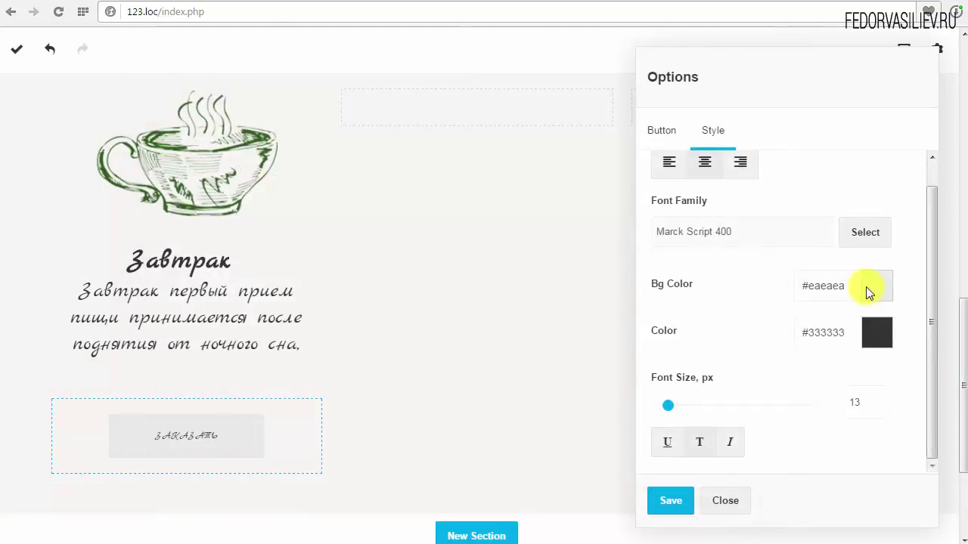
left_click(866, 287)
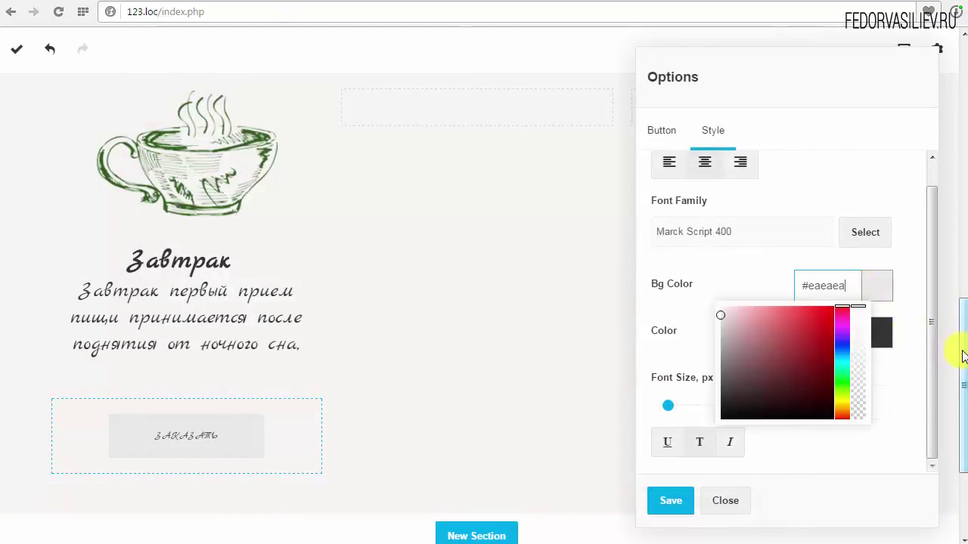
left_click_drag(962, 382, 940, 351)
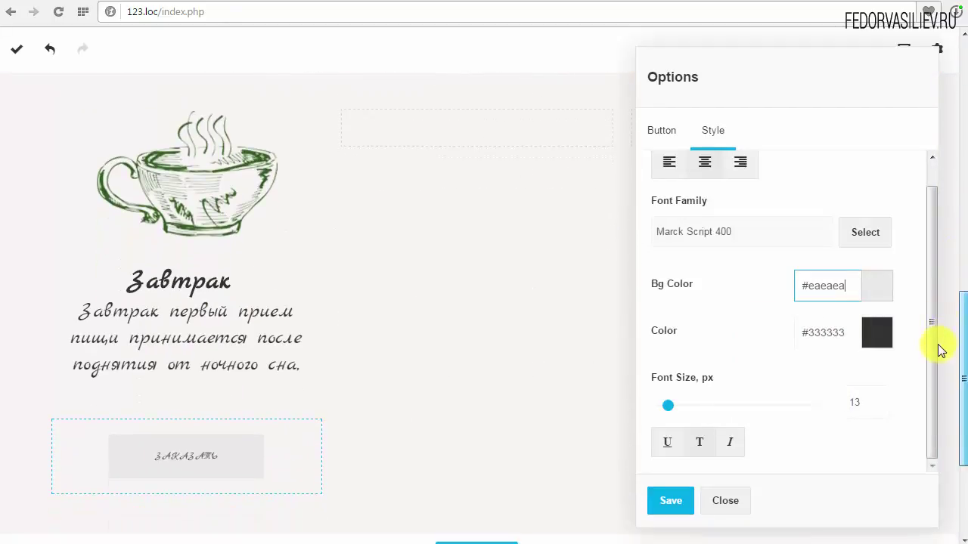
left_click(875, 287)
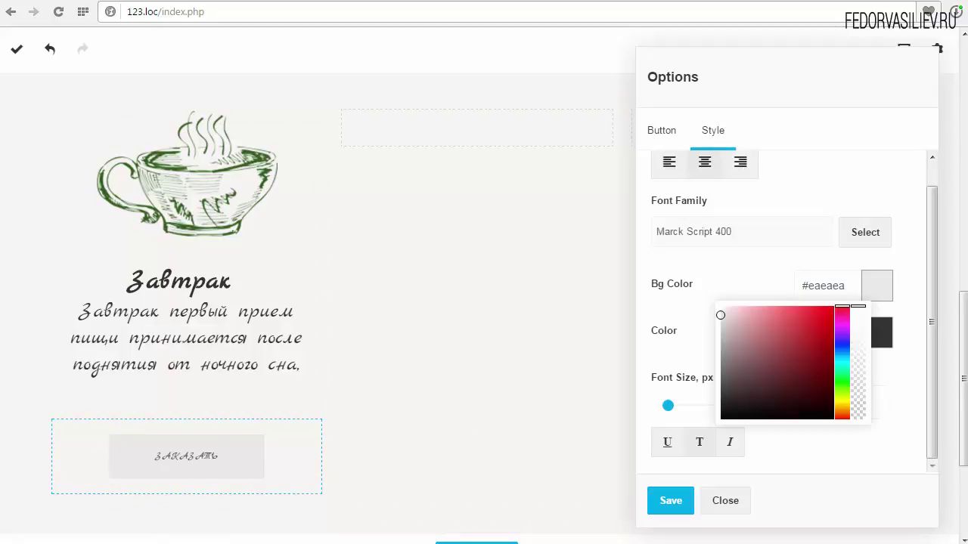
left_click(495, 417)
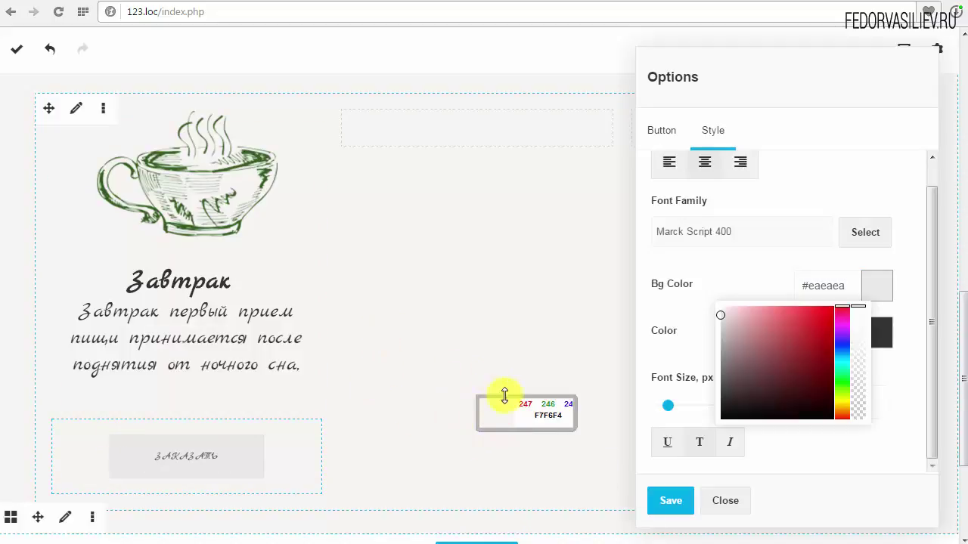
left_click(417, 367)
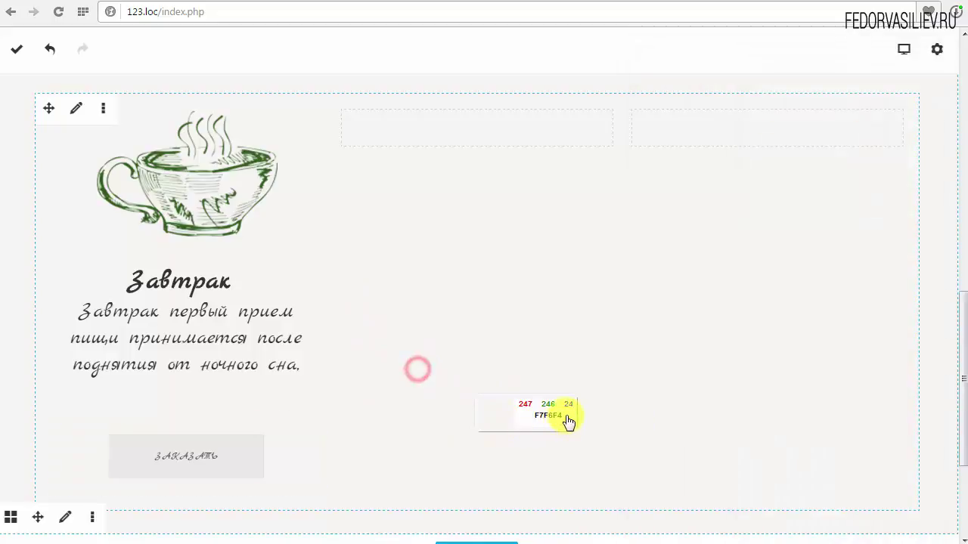
right_click(537, 421)
left_click(584, 463)
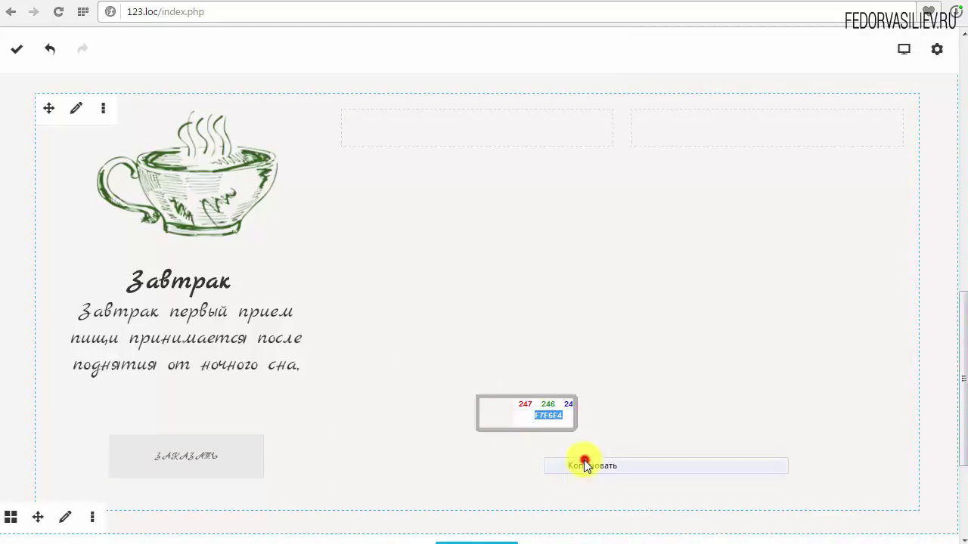
- Reopen the order button's style options and set its background colour to #f7f6f4
left_click(186, 457)
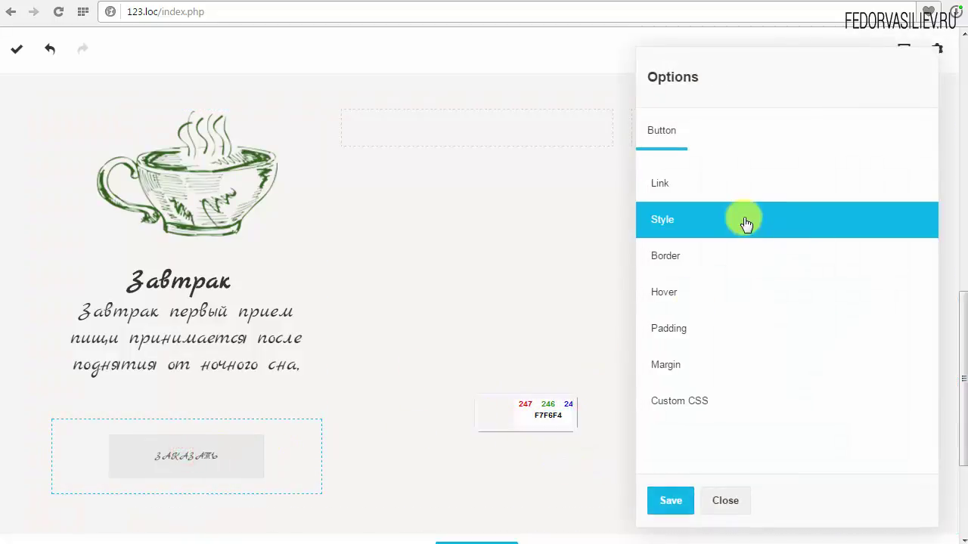
left_click(664, 231)
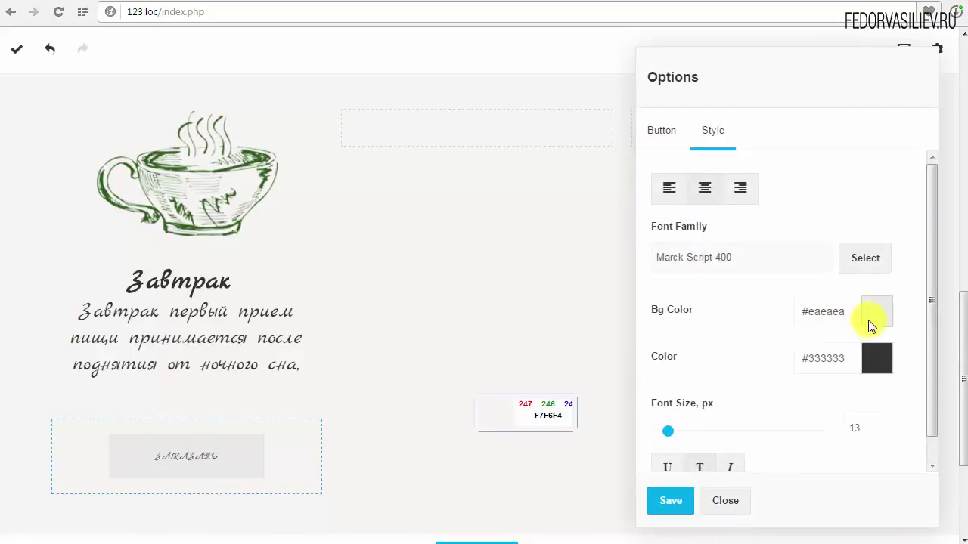
left_click(855, 306)
double_click(822, 311)
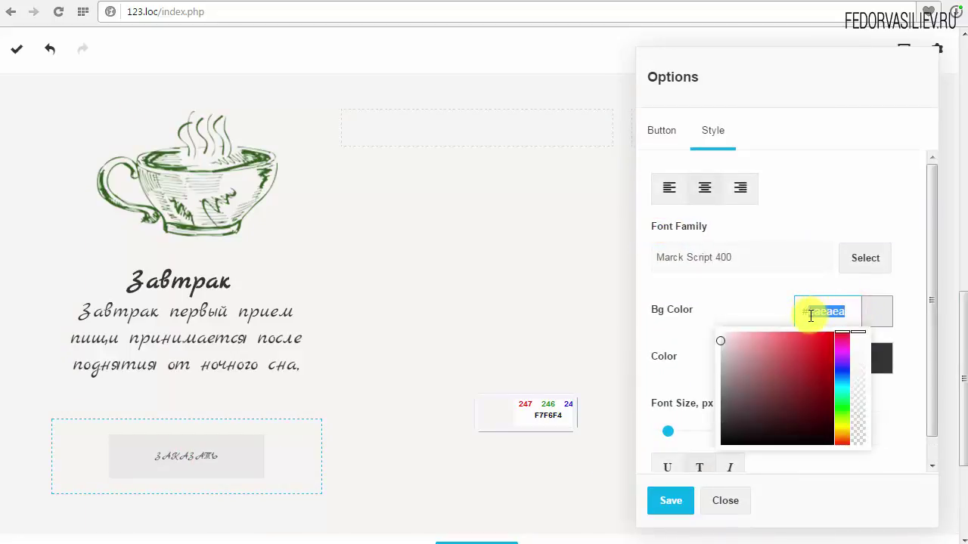
key("ctrl+v")
key("Return")
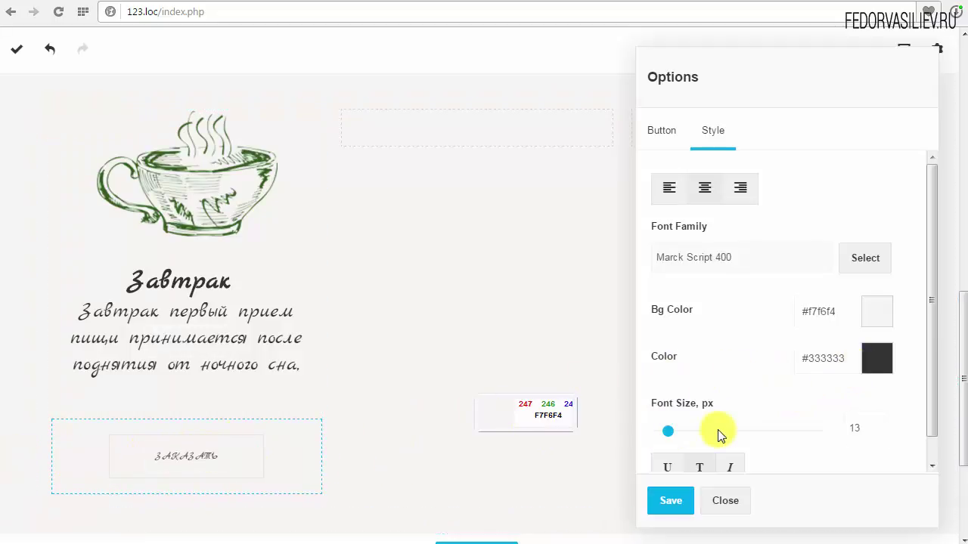
- Turn off uppercase for the order button's text and enlarge its font size to 31 px
left_click_drag(674, 433, 685, 436)
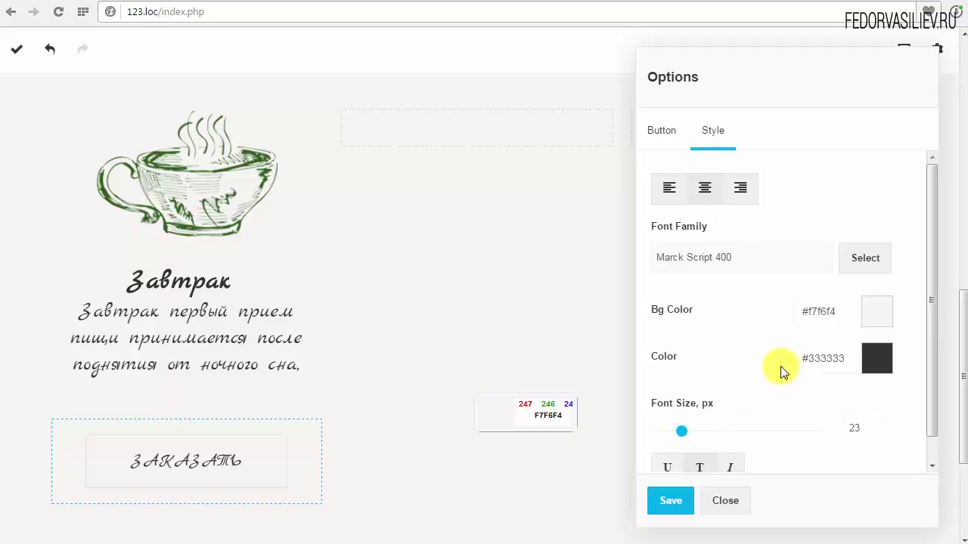
scroll(732, 423, "down", 1)
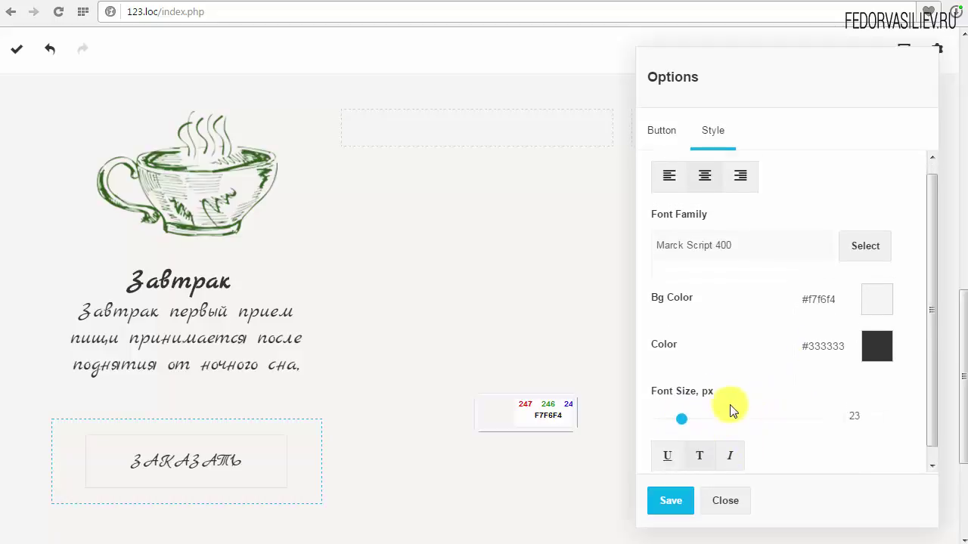
left_click(699, 444)
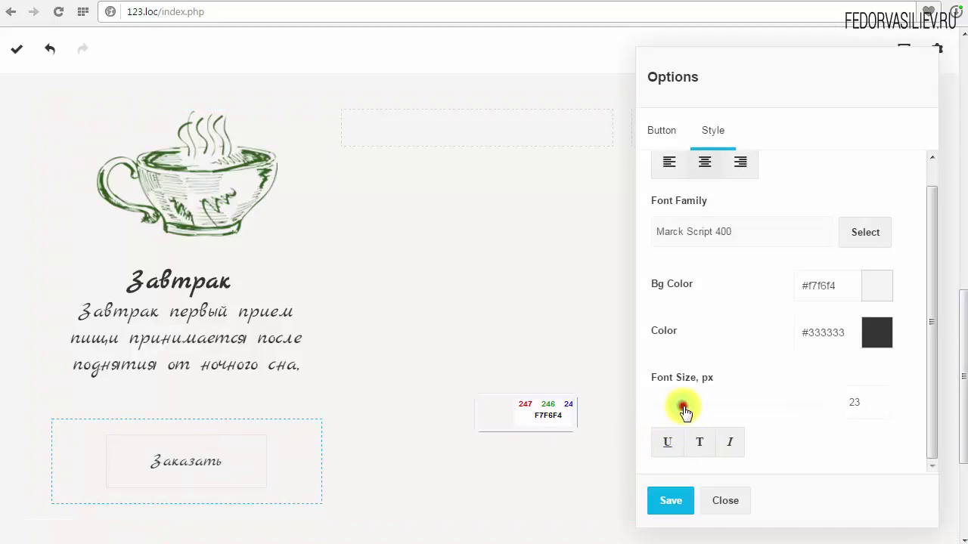
left_click_drag(683, 409, 692, 410)
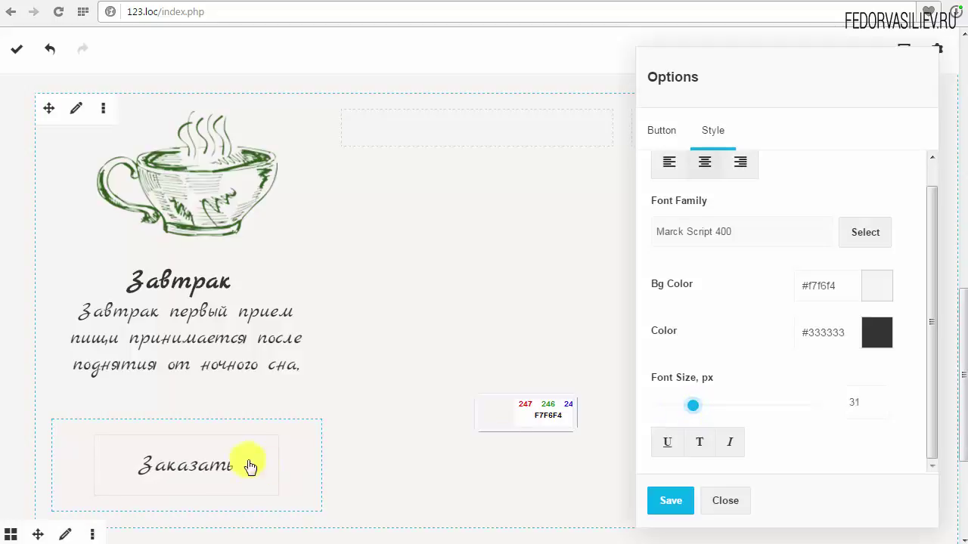
- Open the order button's border options and check the border radius setting
left_click(663, 132)
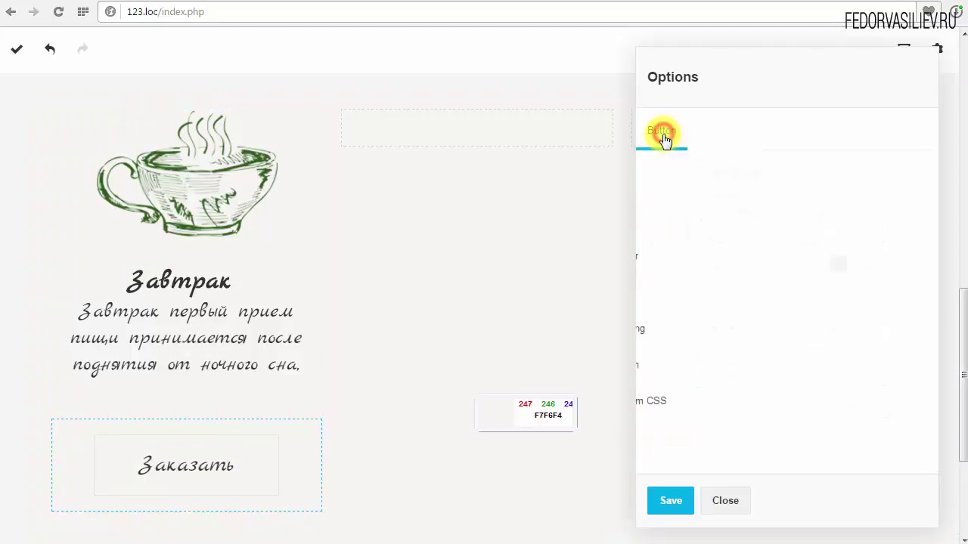
left_click(685, 262)
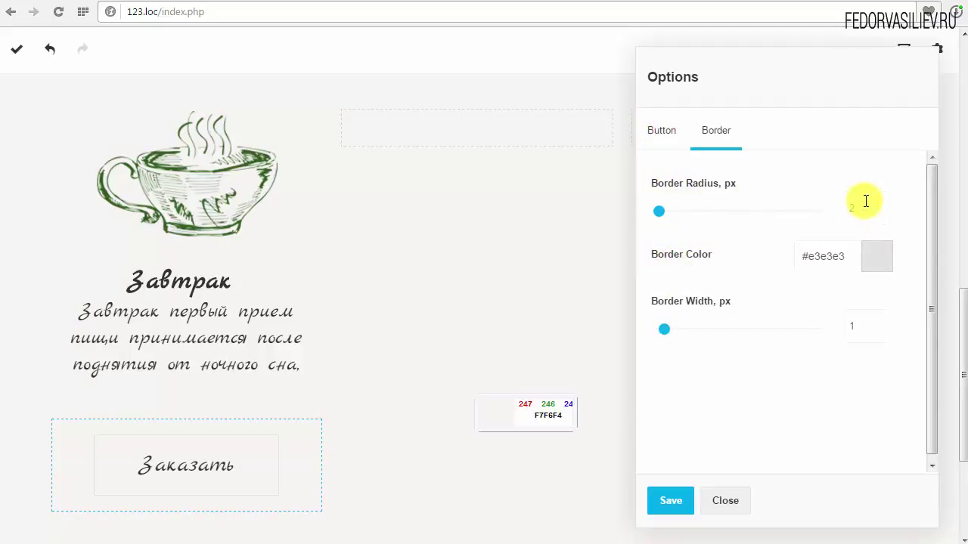
left_click(864, 201)
left_click(748, 197)
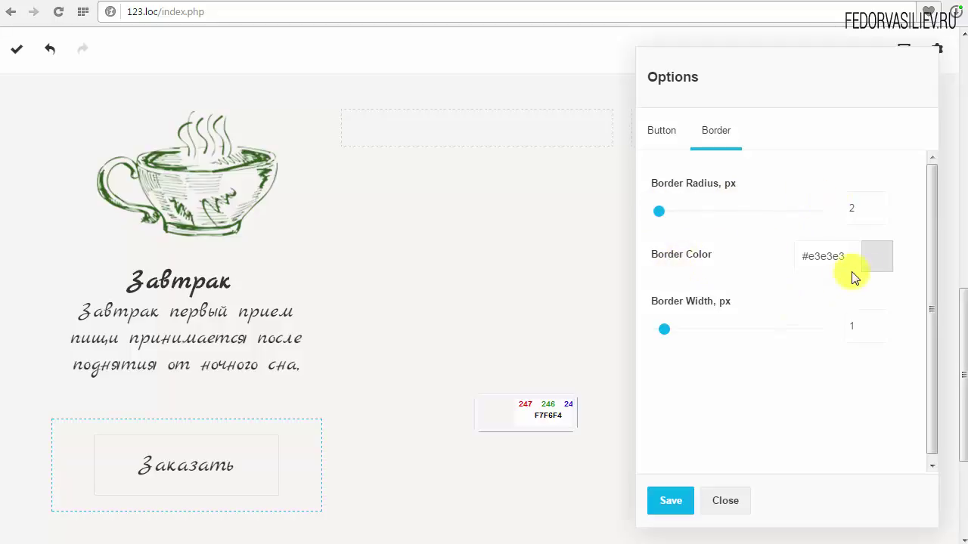
- Set the order button's border colour to #333333
left_click_drag(848, 258, 812, 260)
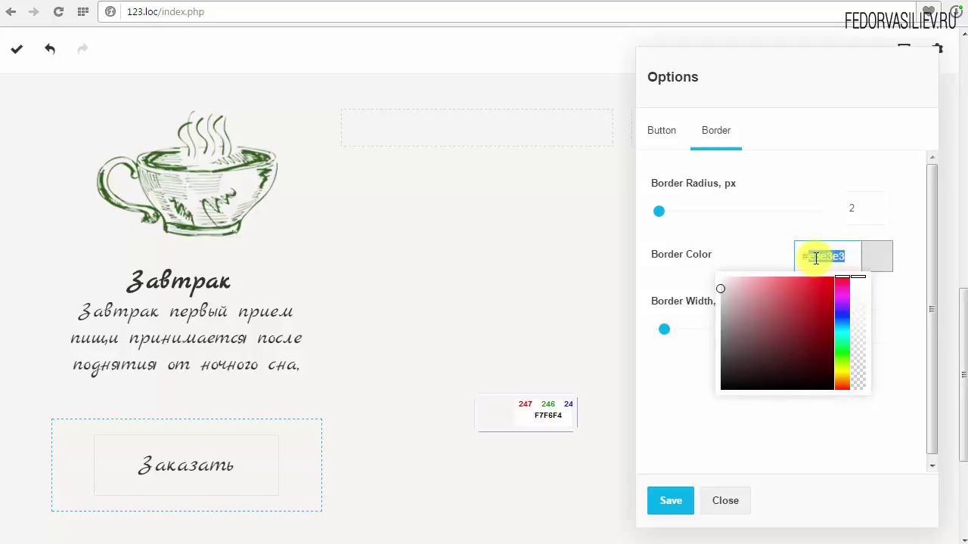
type("33333")
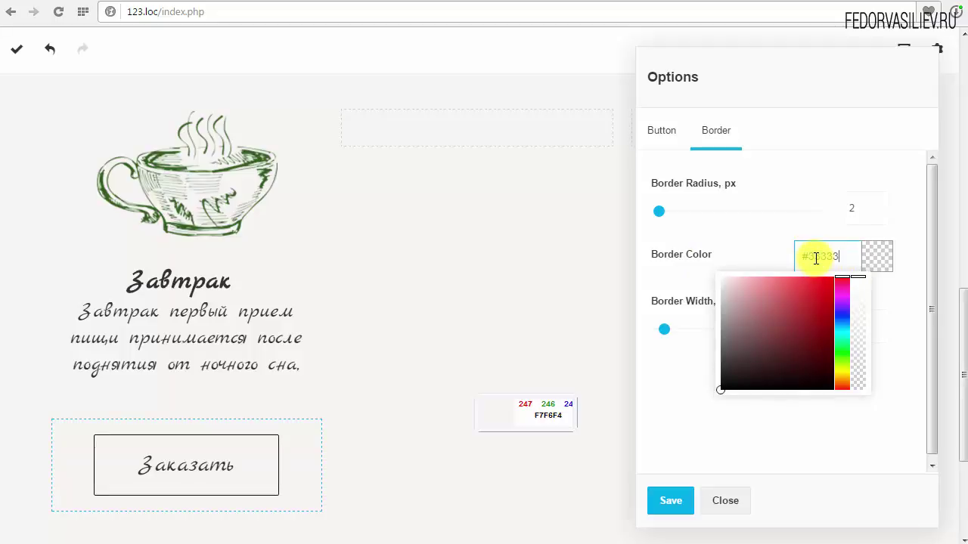
type("3")
key("Return")
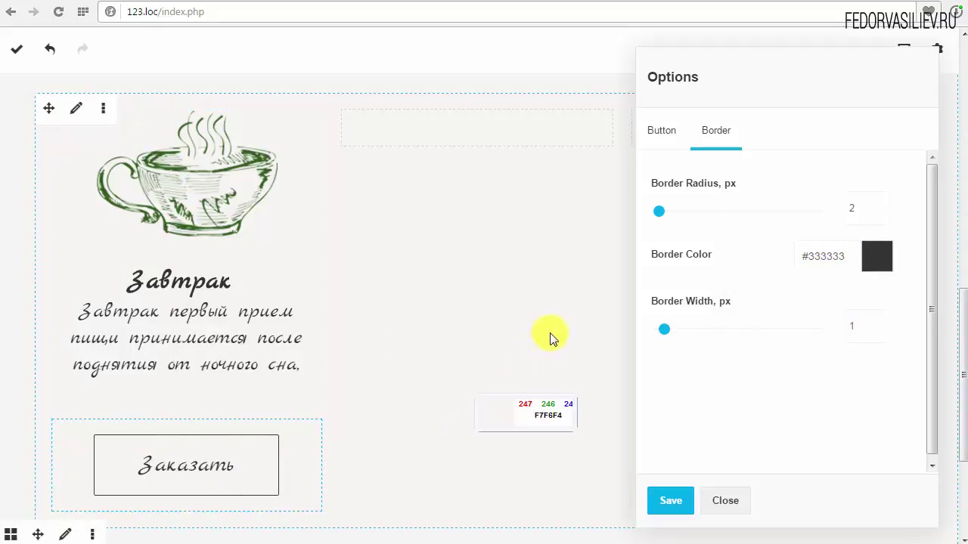
- Lighten the order button's border colour to the grey #c7c7c7 and return to the list of button options
left_click(846, 255)
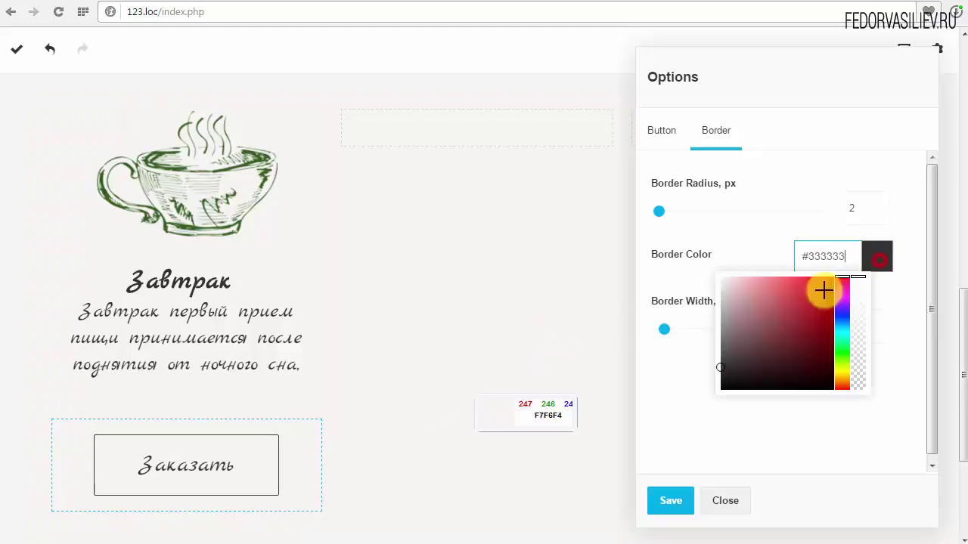
left_click(722, 370)
left_click(718, 341)
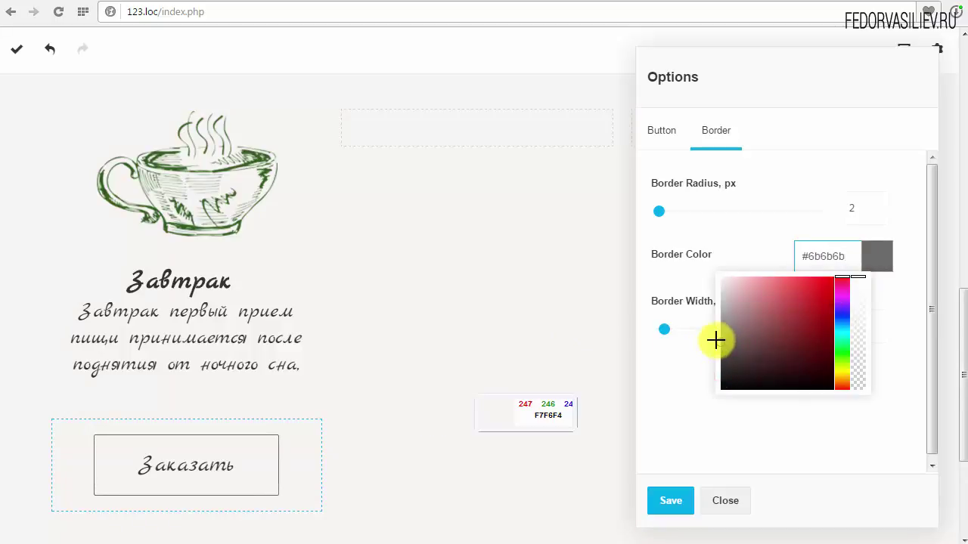
left_click_drag(724, 330, 706, 293)
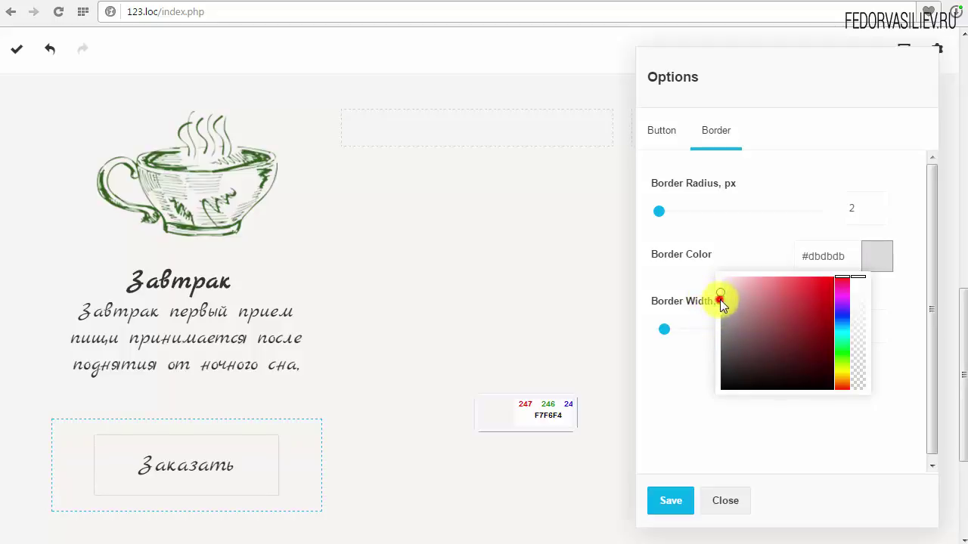
left_click(719, 302)
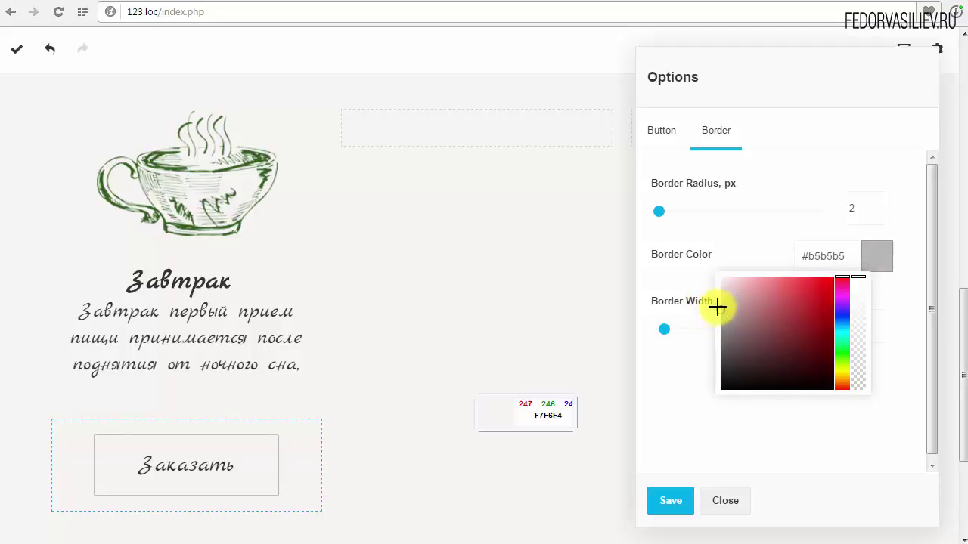
left_click_drag(728, 313, 710, 304)
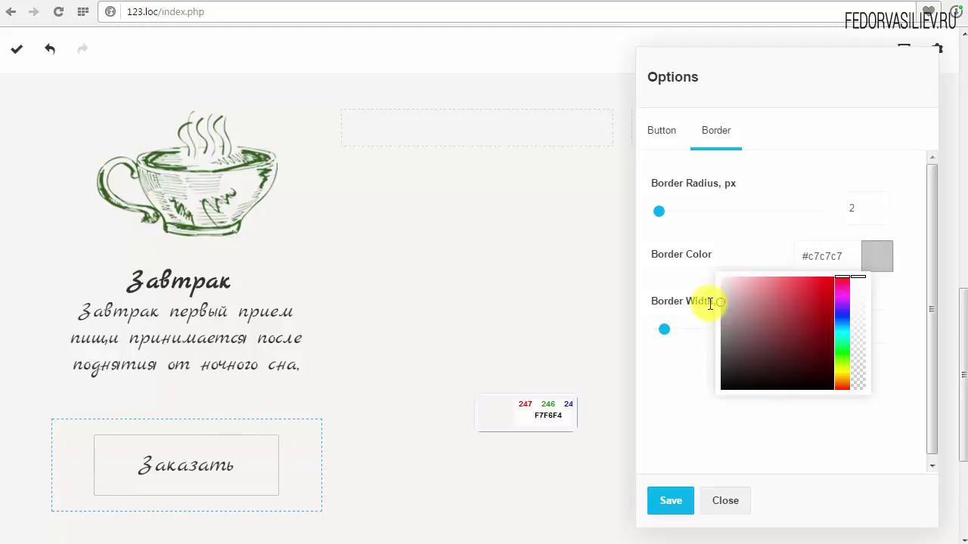
left_click(737, 254)
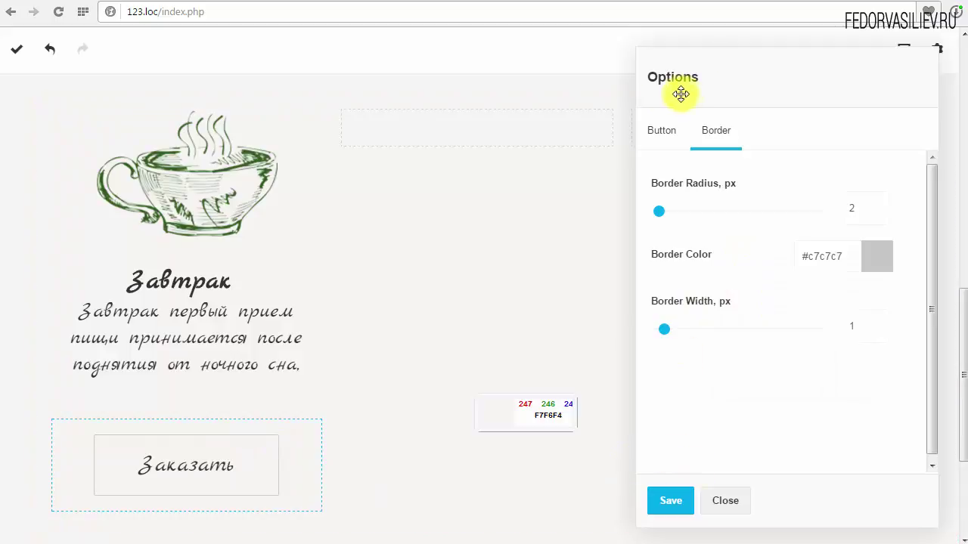
left_click(663, 135)
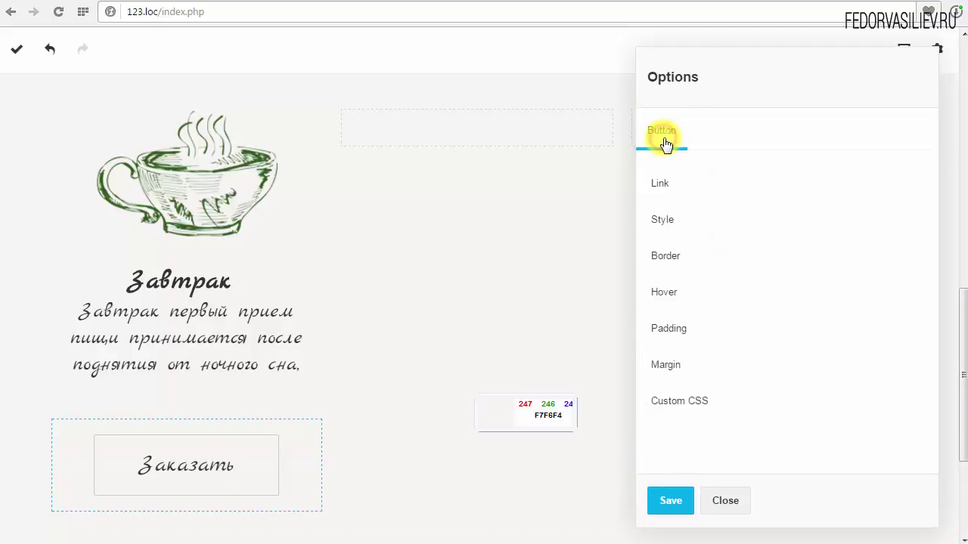
- Open the order button's hover options and try the background colours #F7F6F4 and #333333
left_click(672, 284)
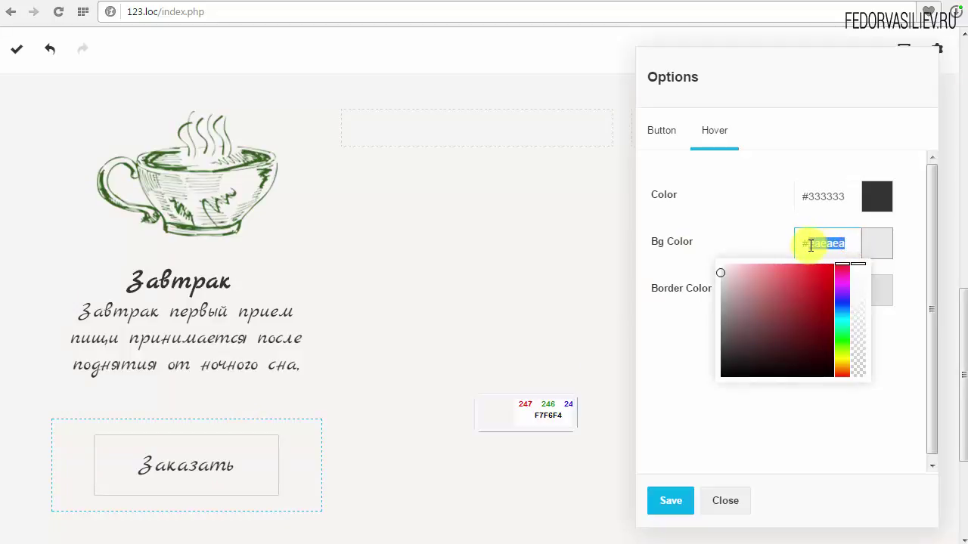
right_click(811, 246)
left_click(870, 308)
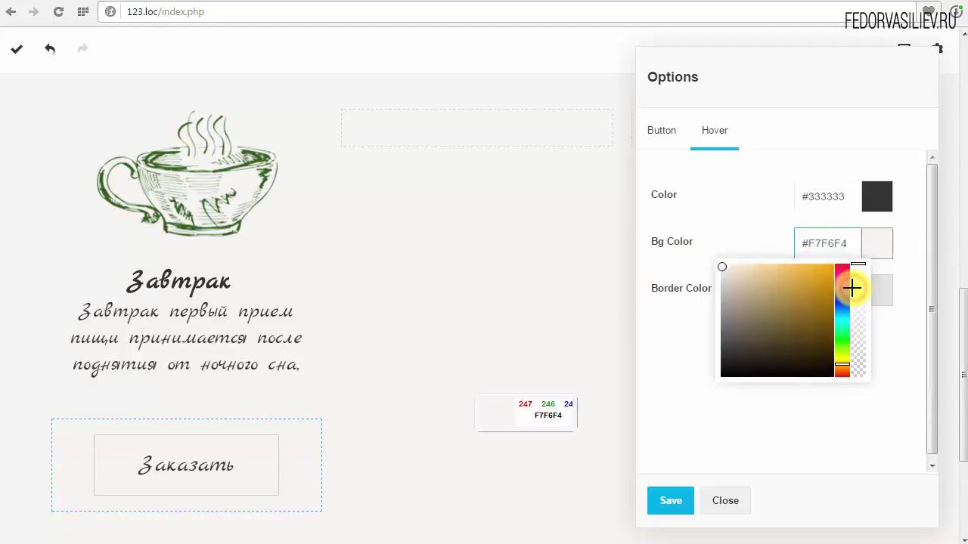
key("Return")
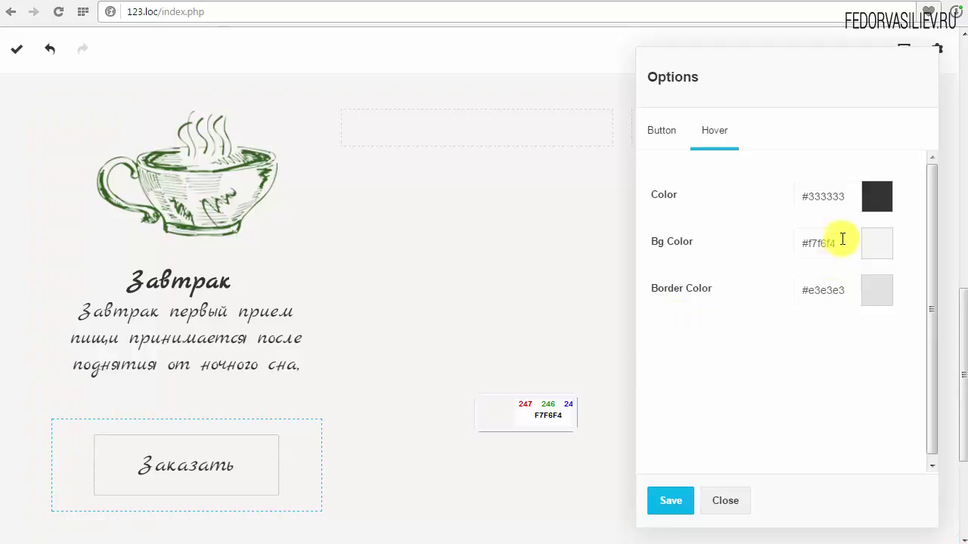
left_click_drag(841, 241, 809, 242)
key("BackSpace")
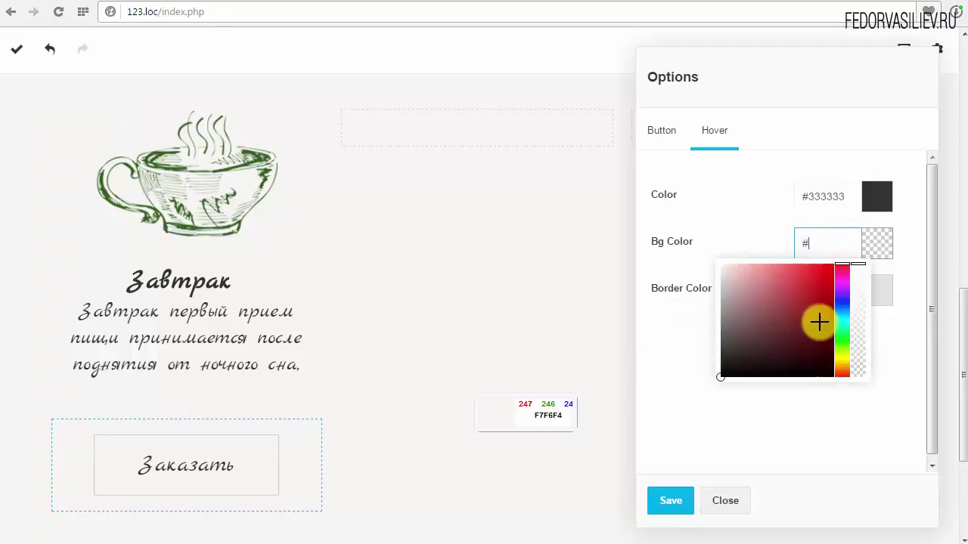
type("333333")
key("Return")
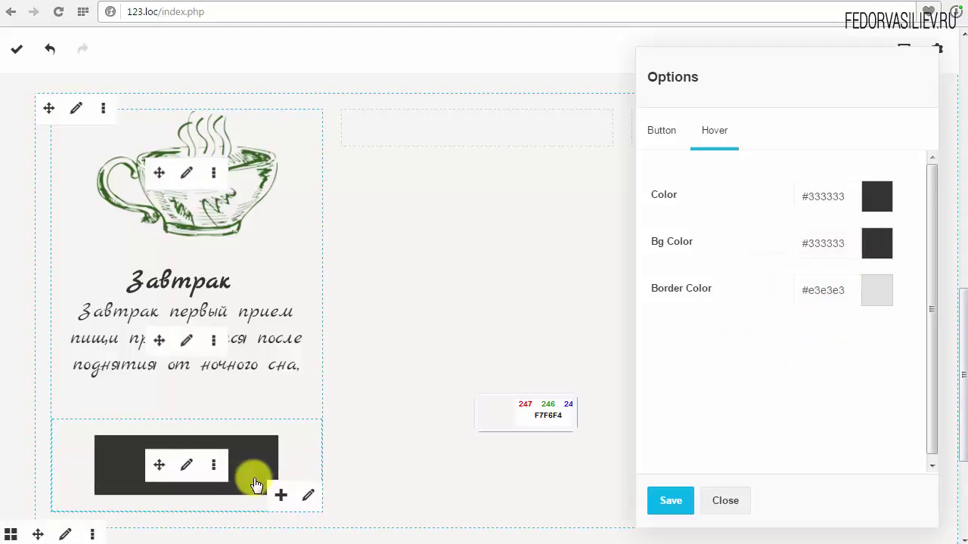
- Set the order button's hover background to the light grey #e8e8e8 and check the effect on the button
left_click(862, 248)
left_click_drag(732, 318, 703, 292)
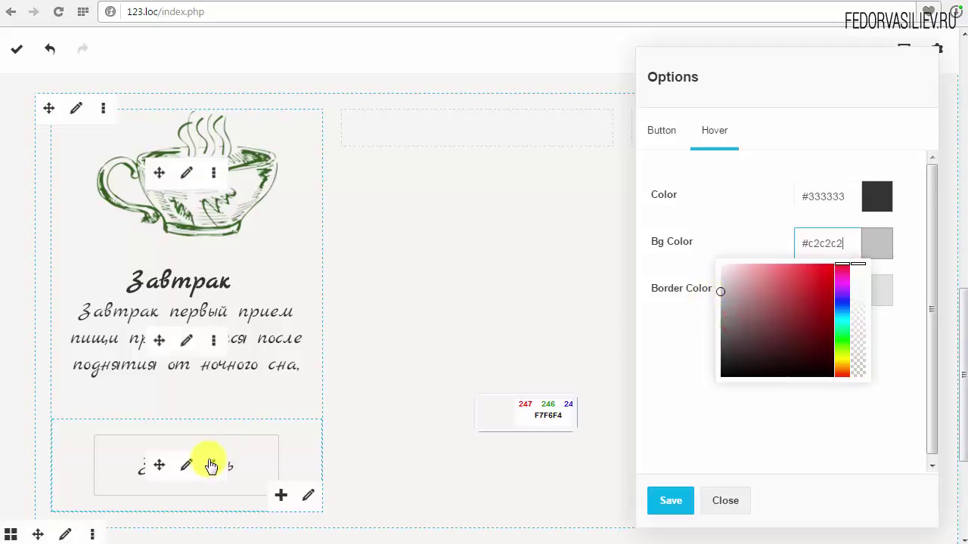
left_click(721, 285)
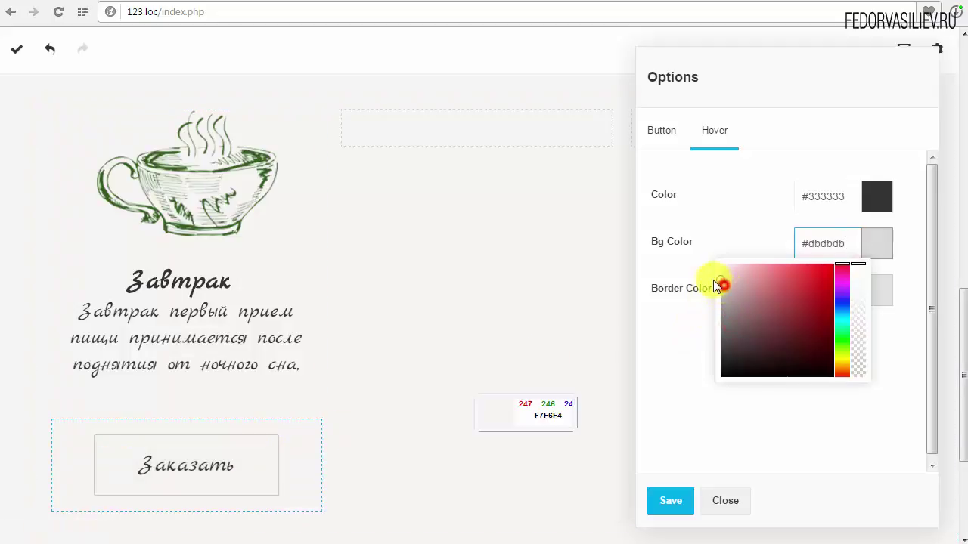
left_click_drag(707, 275, 711, 274)
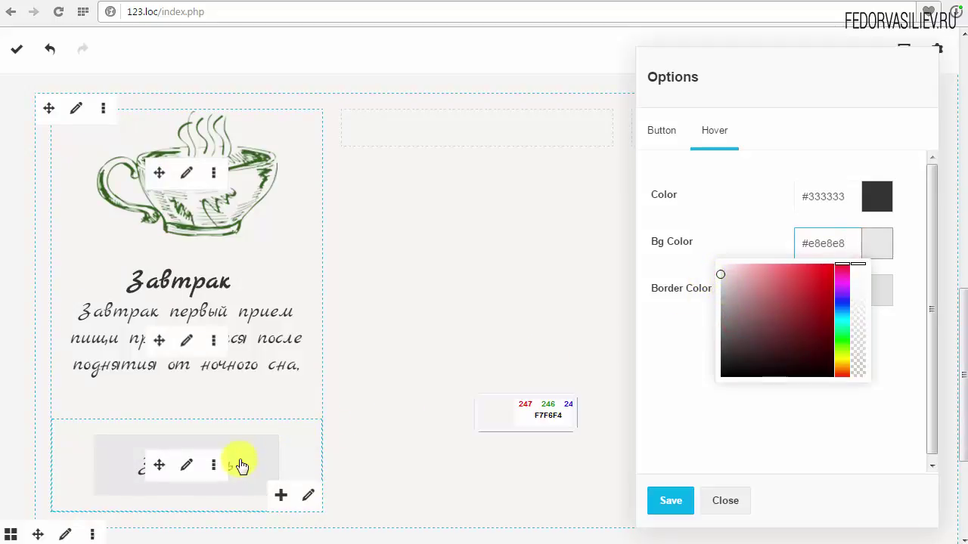
left_click(732, 239)
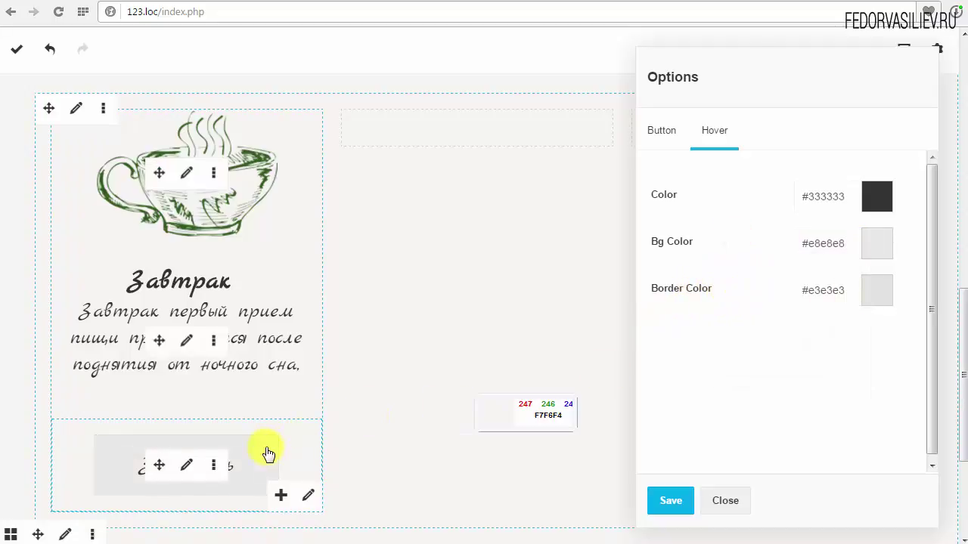
- Set the order button's hover border colour to #333333
left_click(846, 294)
left_click_drag(846, 294, 818, 292)
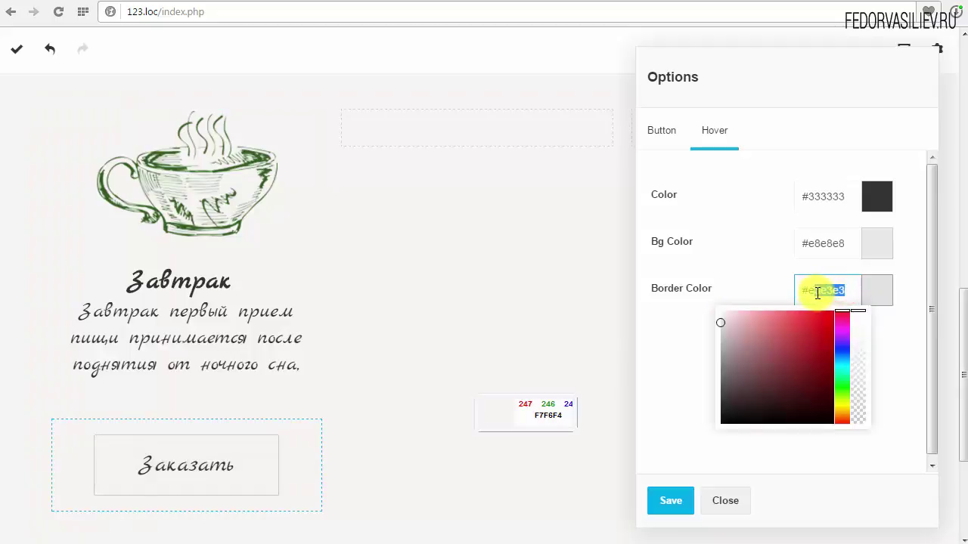
type("333333")
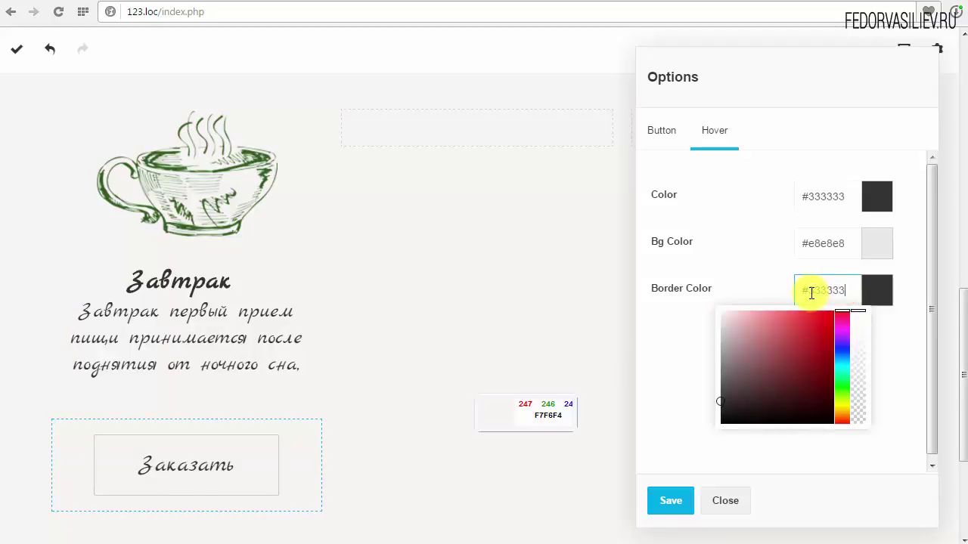
key("Return")
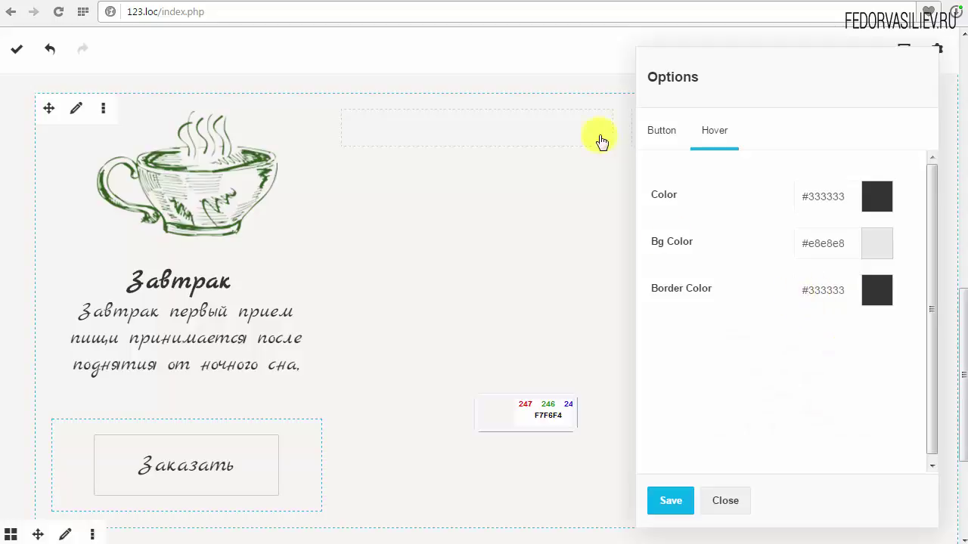
- Reduce the order button's padding to 13 px vertical and 25 px horizontal
left_click(663, 130)
left_click(669, 329)
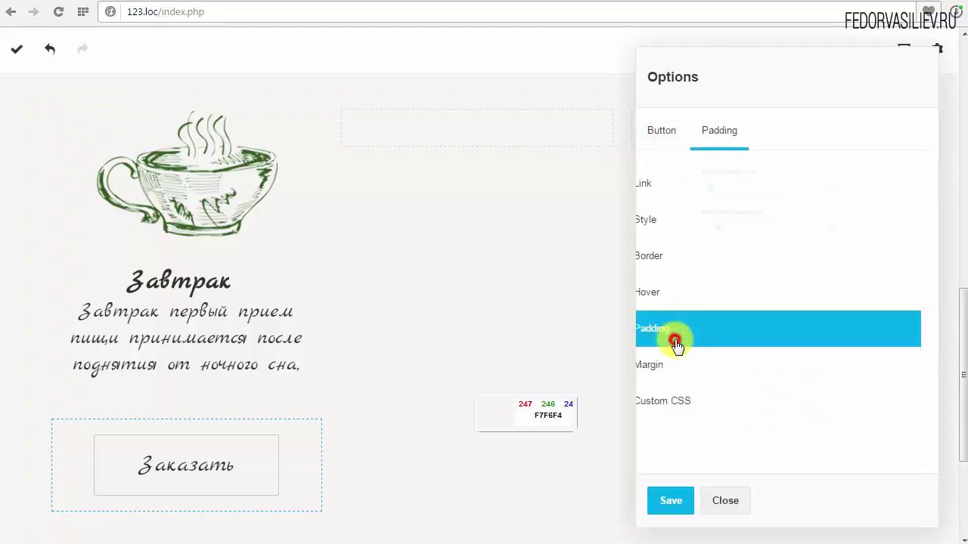
left_click_drag(666, 213, 665, 217)
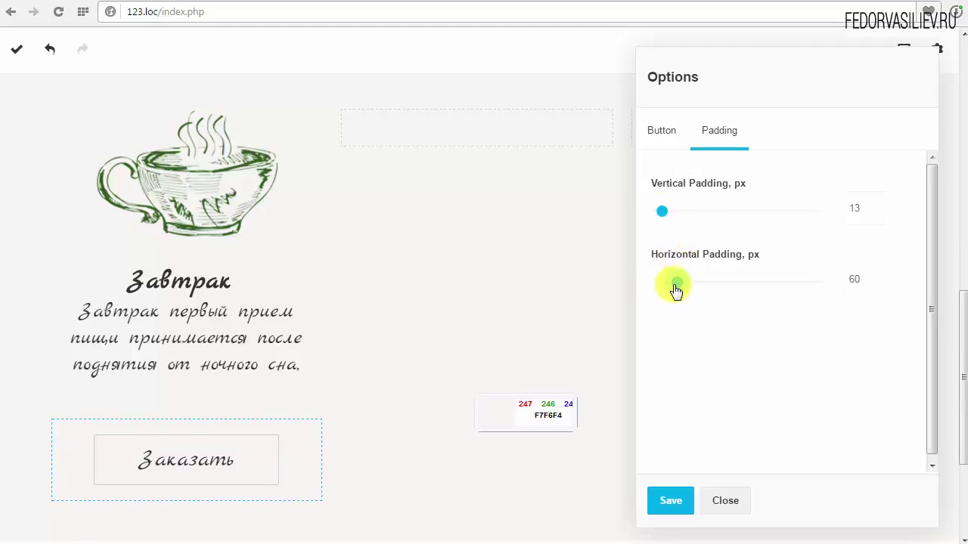
left_click_drag(675, 285, 676, 286)
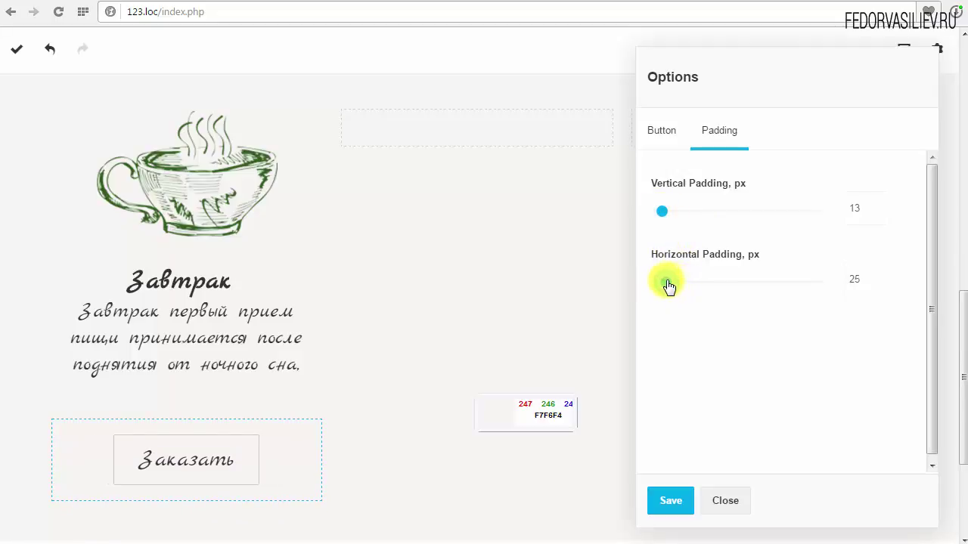
- Set the order button's top and bottom margins to 0 px and save the button options
left_click_drag(670, 131, 667, 132)
left_click(680, 362)
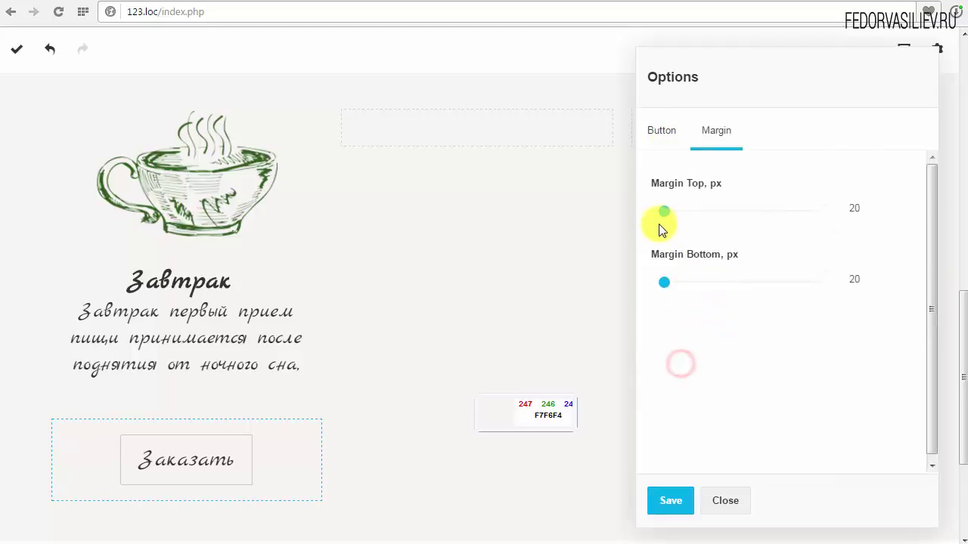
left_click_drag(662, 214, 644, 223)
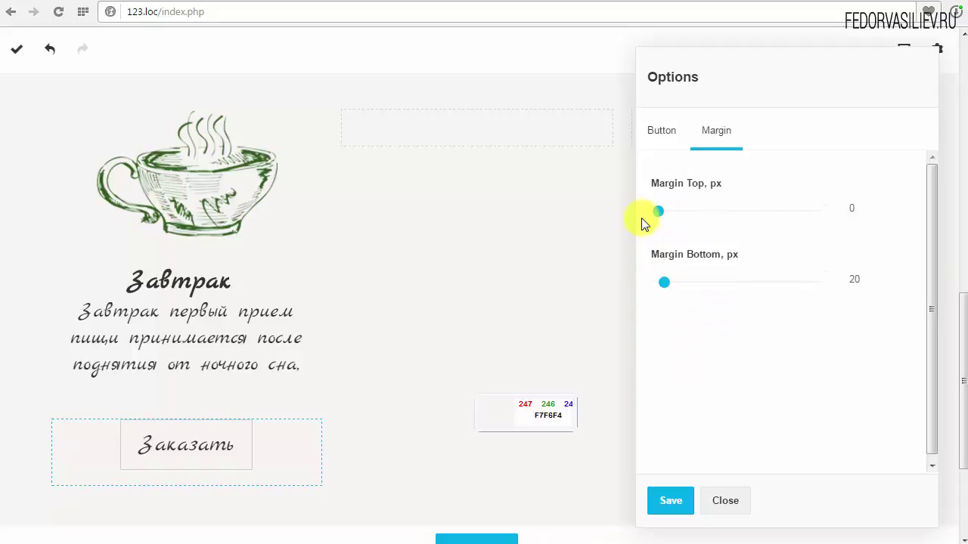
left_click_drag(664, 282, 638, 295)
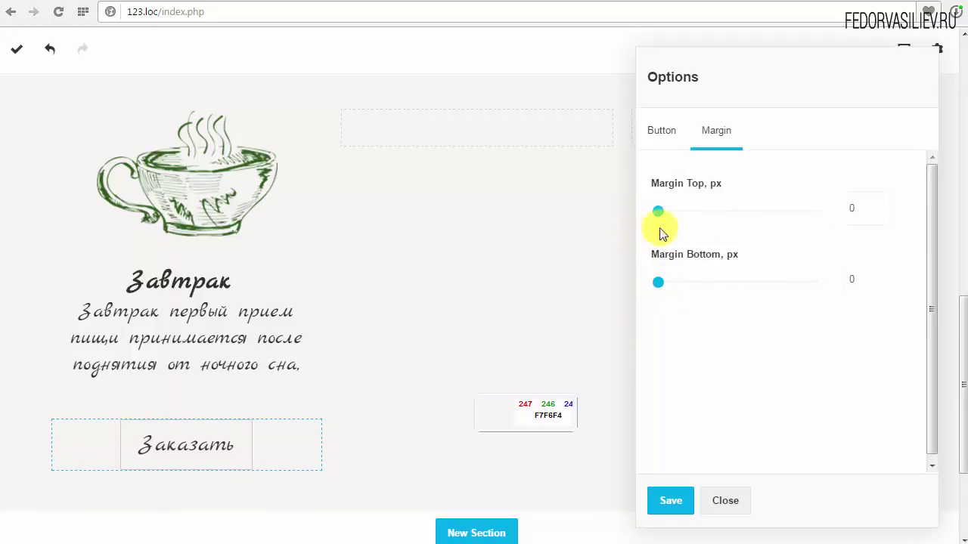
left_click(670, 133)
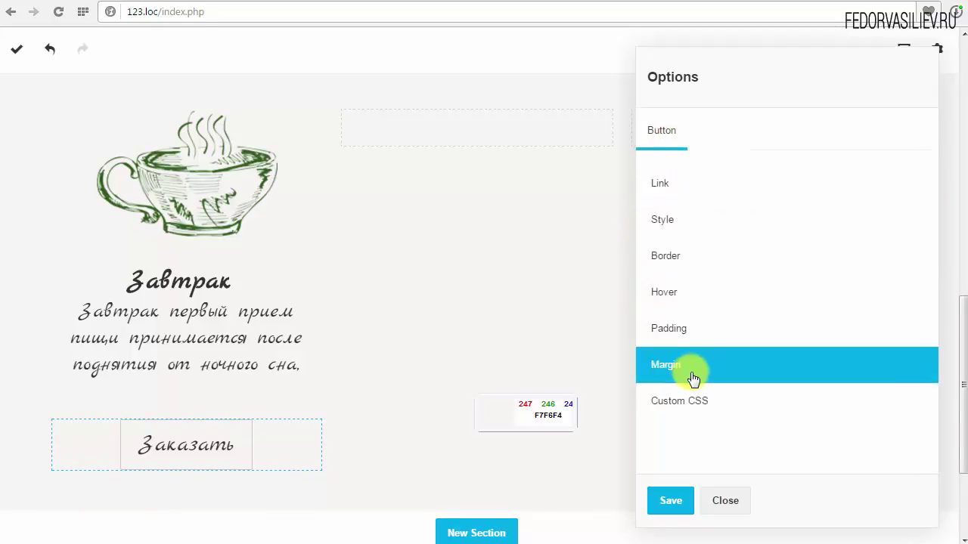
left_click(667, 501)
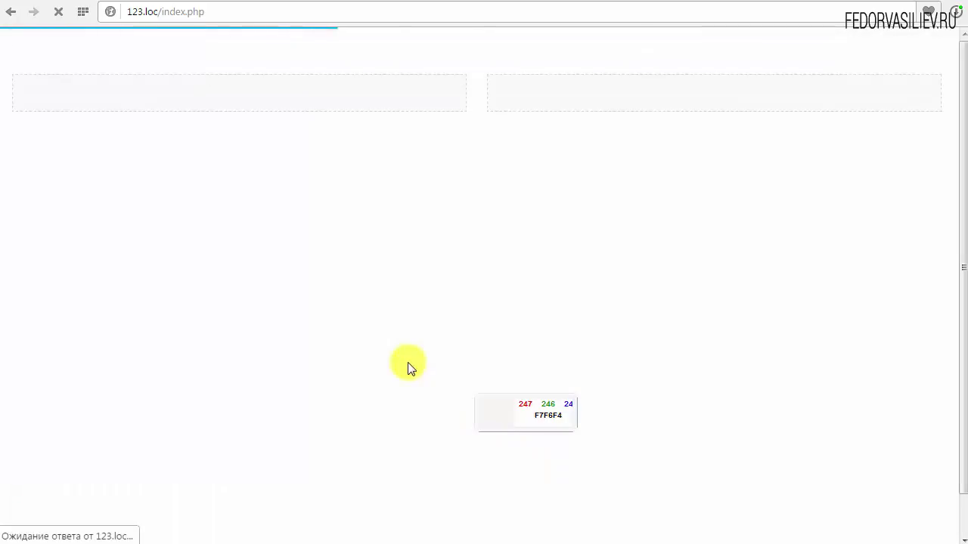
- Examine the welcome section on the saved page, including the order button's normal and hover appearance
scroll(471, 233, "up", 5)
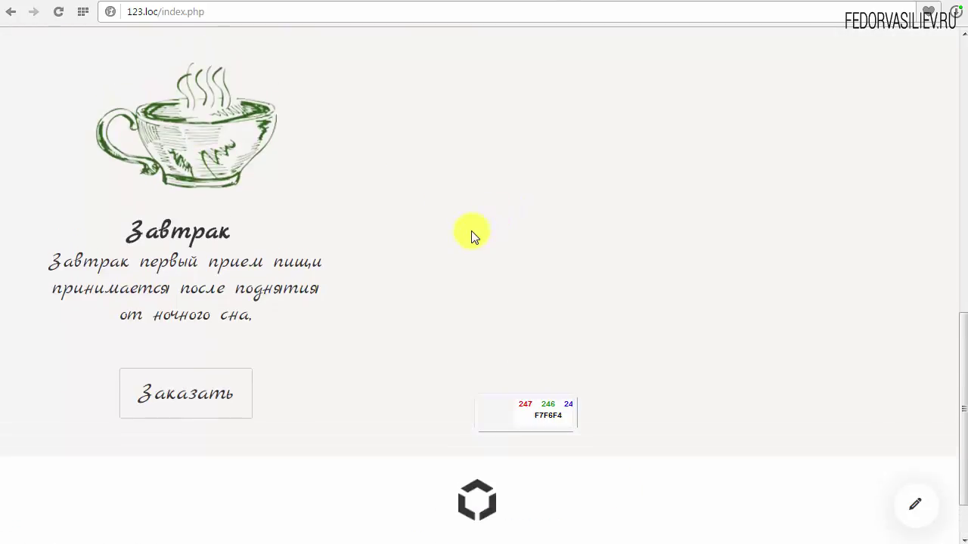
scroll(471, 231, "down", 4)
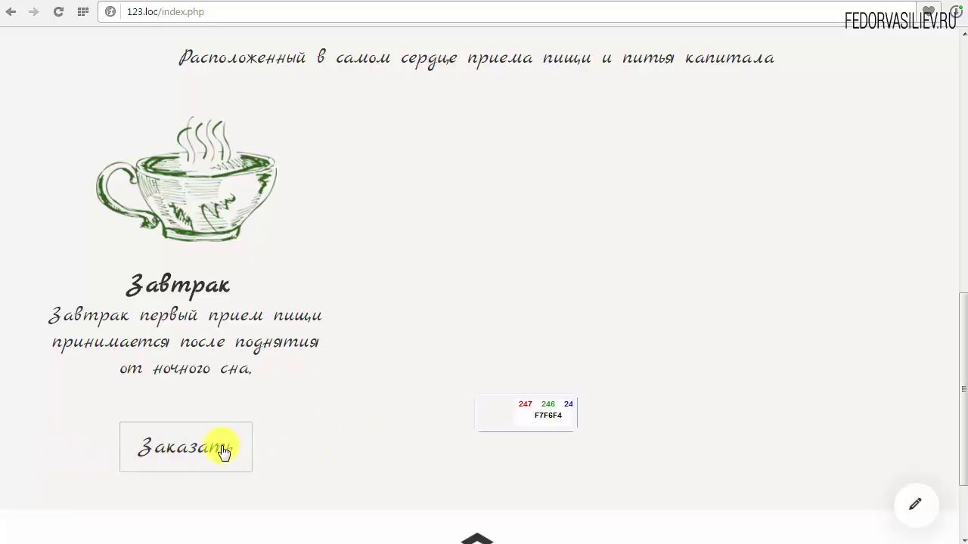
left_click(492, 414)
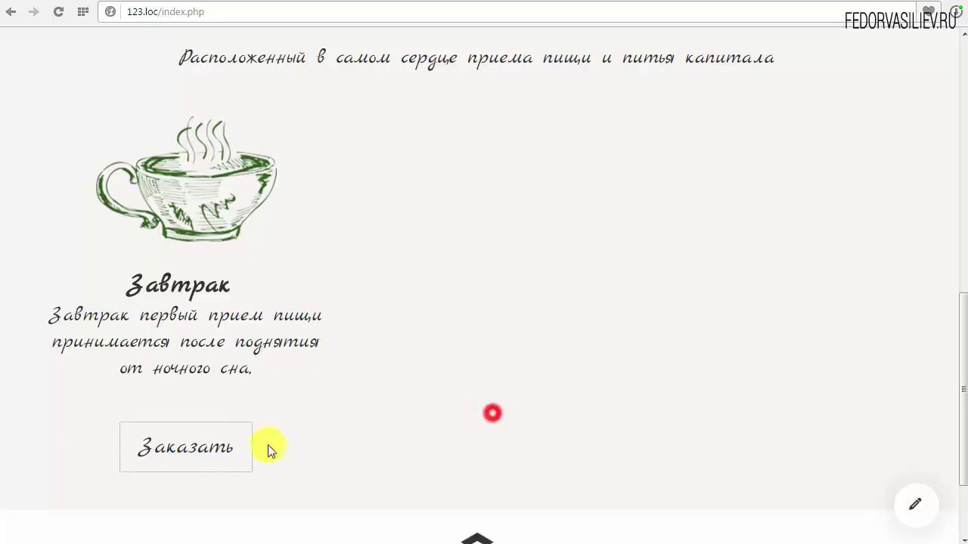
scroll(287, 415, "down", 2)
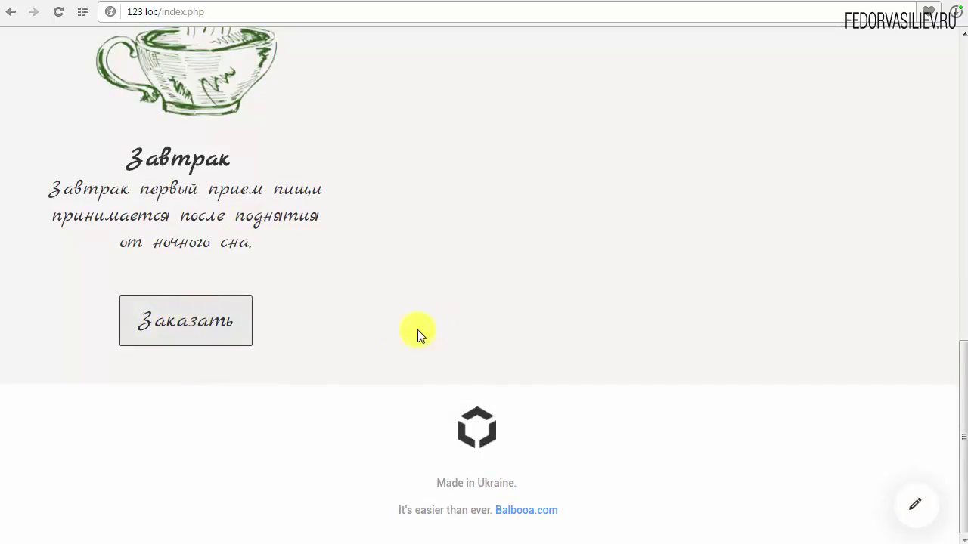
scroll(453, 328, "up", 2)
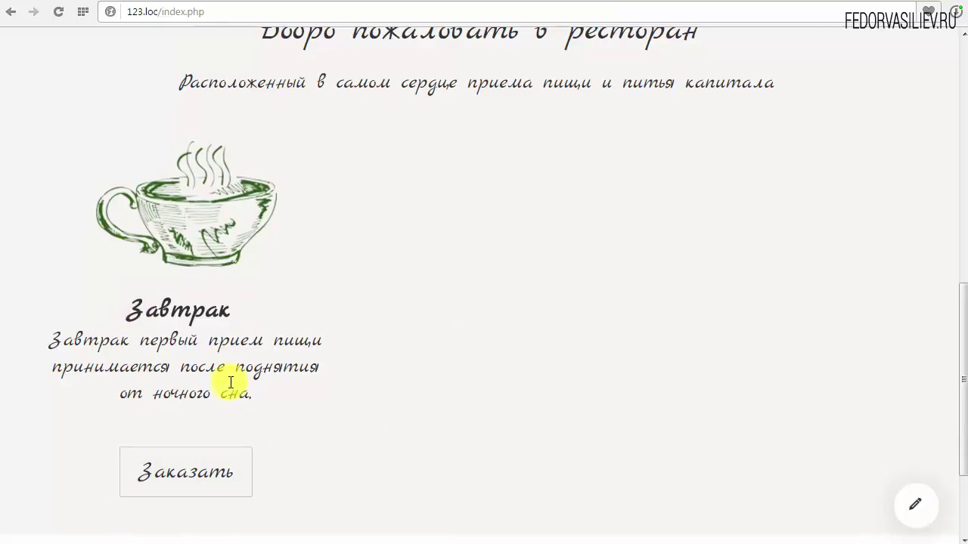
scroll(458, 352, "down", 2)
scroll(431, 348, "up", 3)
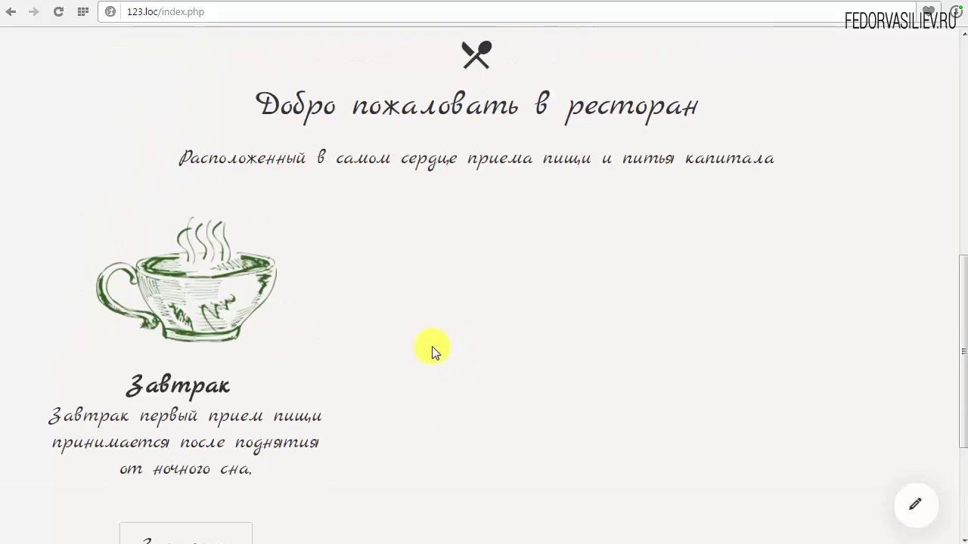
scroll(423, 342, "down", 1)
scroll(423, 340, "down", 2)
scroll(423, 340, "up", 2)
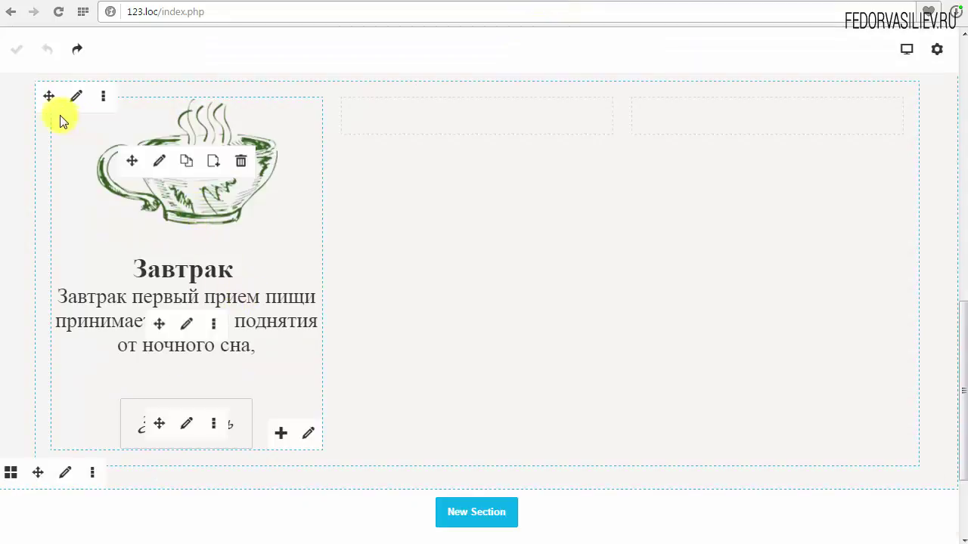
- Duplicate the cup image in the first column and move the copy into the empty middle column
left_click(101, 99)
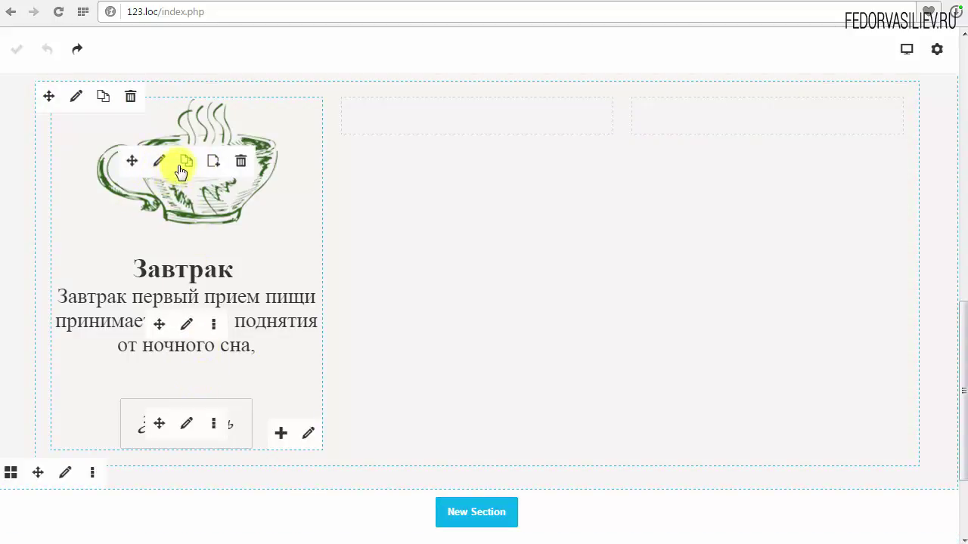
left_click(555, 265)
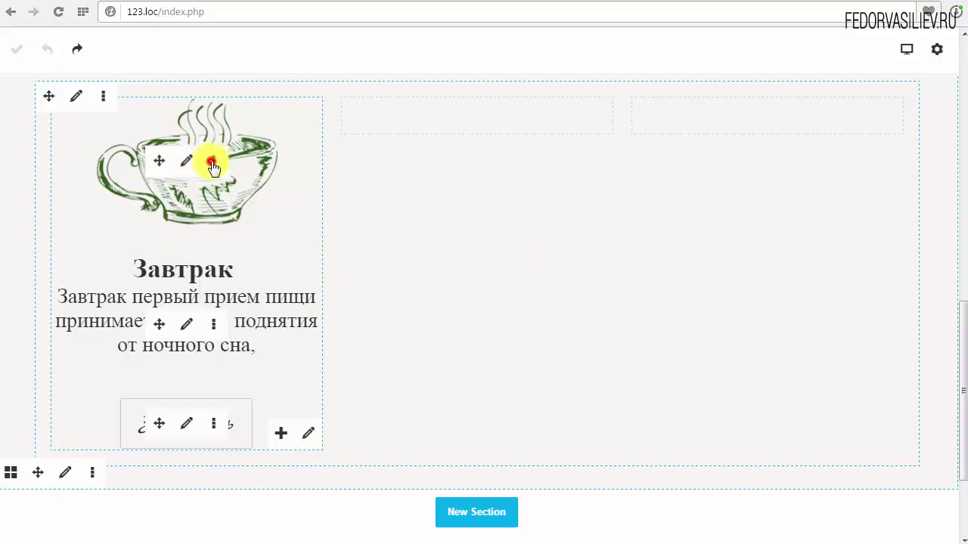
left_click(213, 162)
left_click(186, 161)
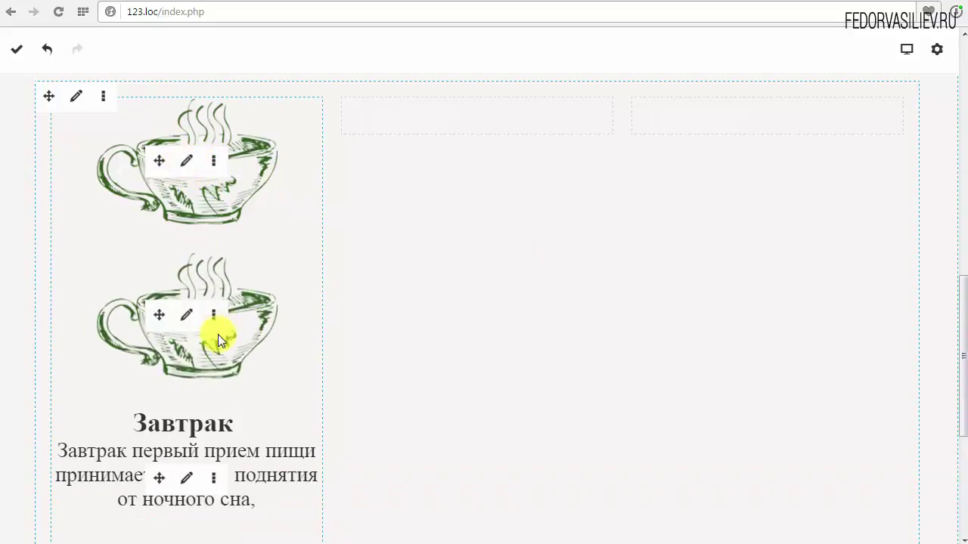
mouse_move(159, 315)
left_mouse_down()
mouse_move(454, 151)
mouse_move(518, 127)
left_mouse_up()
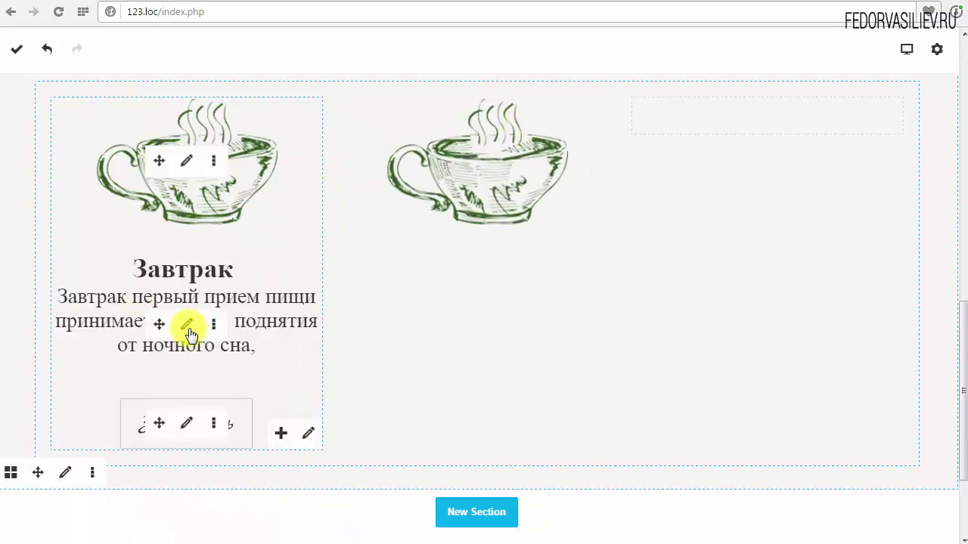
- Duplicate the breakfast caption and the order button, placing the copies under the cup image in the middle column
left_click(213, 323)
left_click(186, 324)
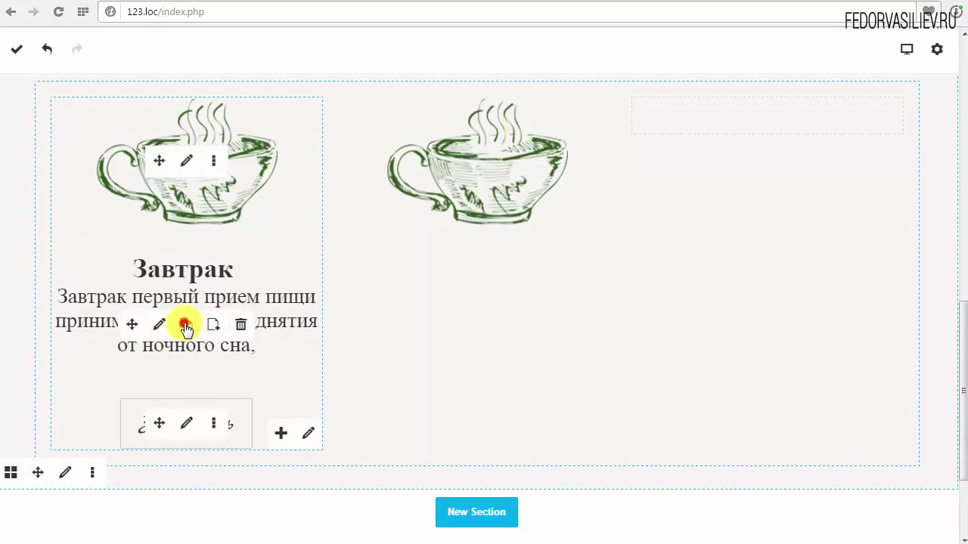
mouse_move(159, 471)
left_mouse_down()
mouse_move(557, 268)
mouse_move(510, 244)
mouse_move(512, 277)
left_mouse_up()
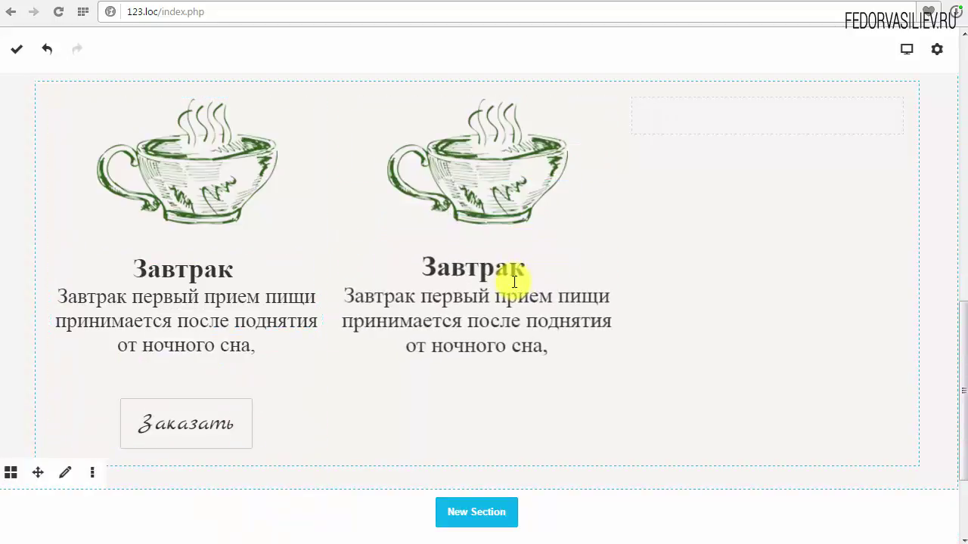
left_click(214, 424)
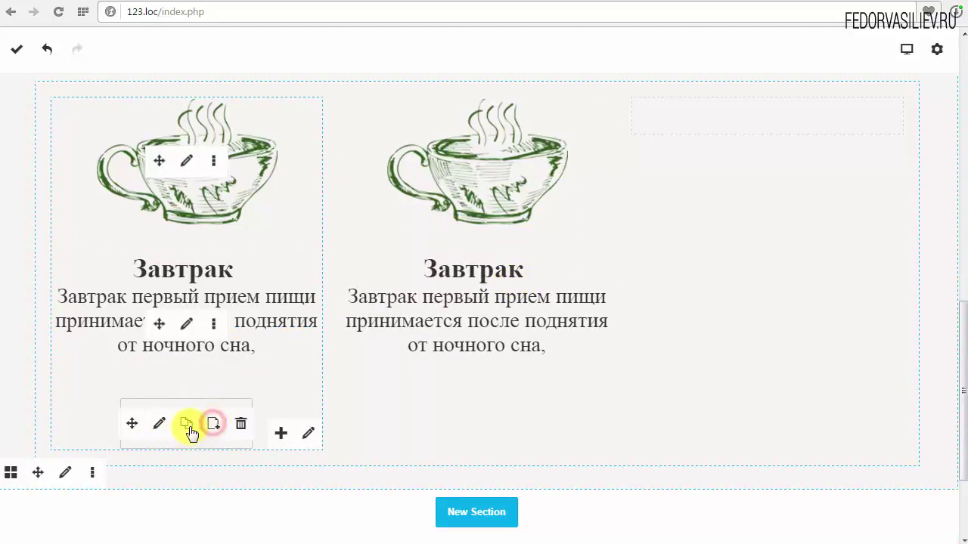
left_click(186, 425)
left_click_drag(159, 478, 494, 406)
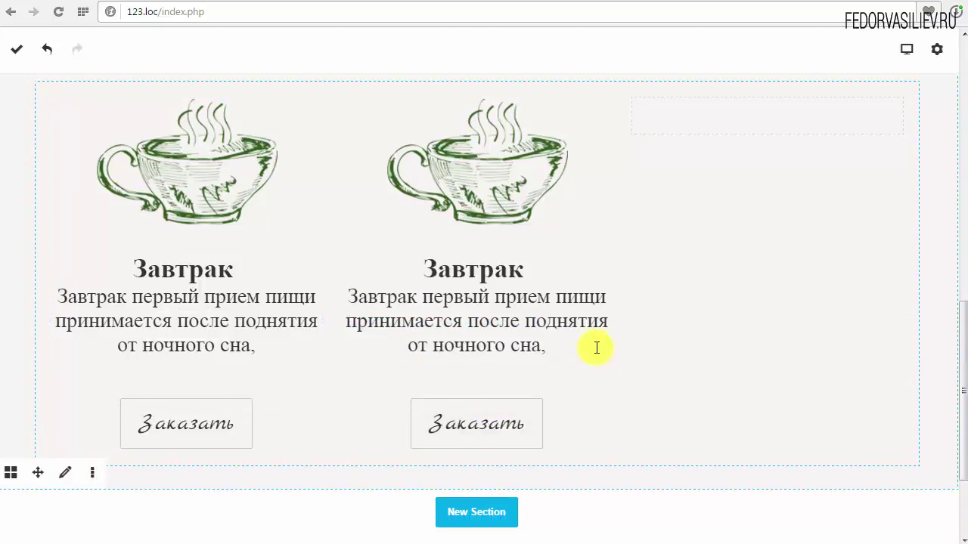
- Replace the cup image in the middle column with the muffin icon from the media library
scroll(597, 347, "up", 1)
scroll(595, 347, "down", 1)
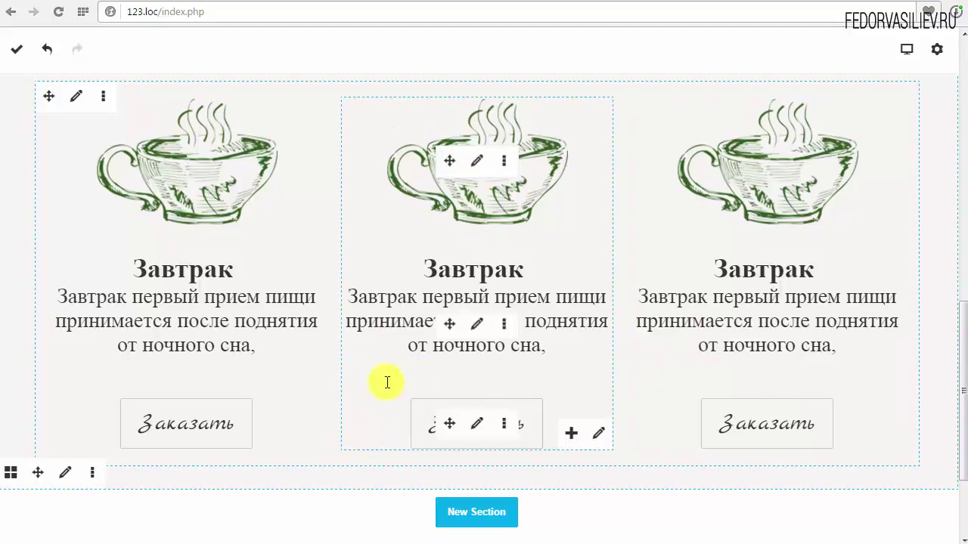
left_click(475, 160)
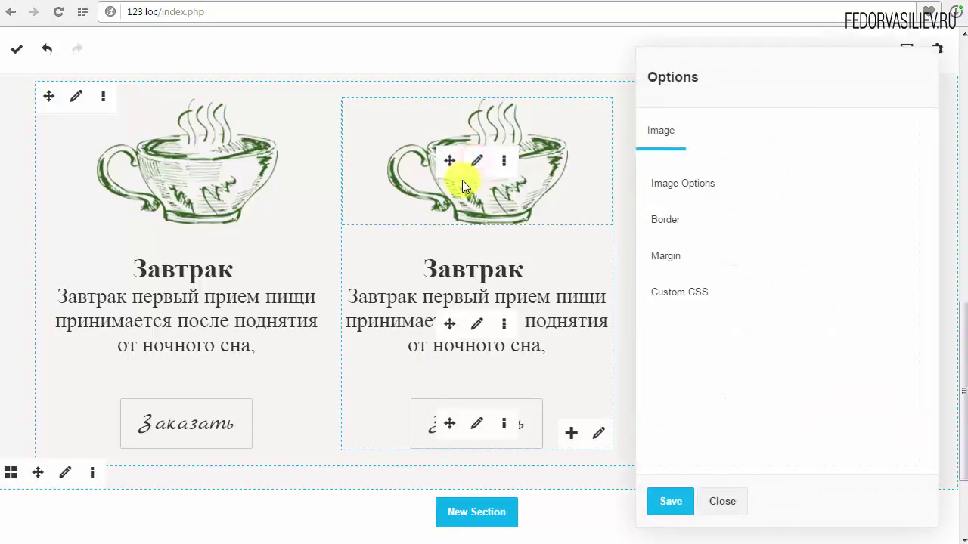
left_click(679, 189)
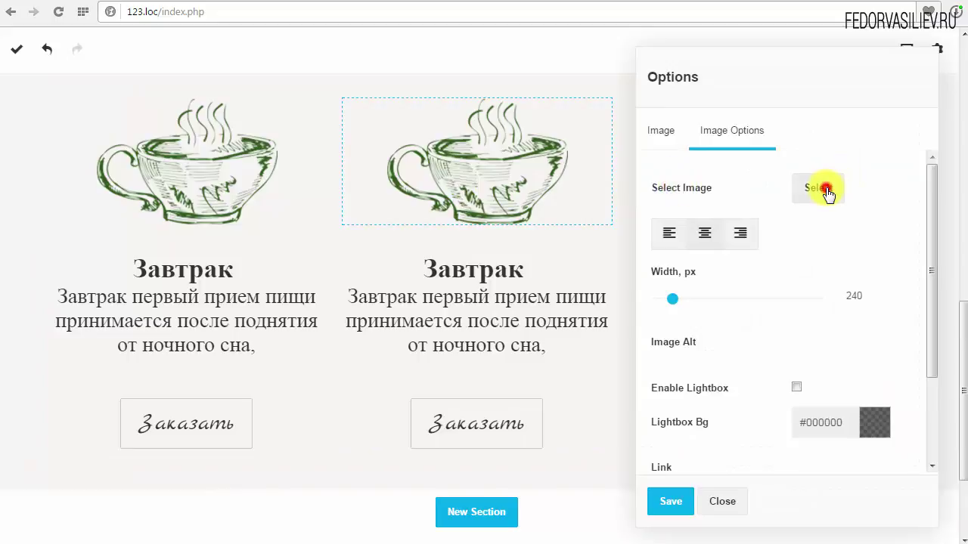
left_click(826, 190)
scroll(287, 299, "down", 3)
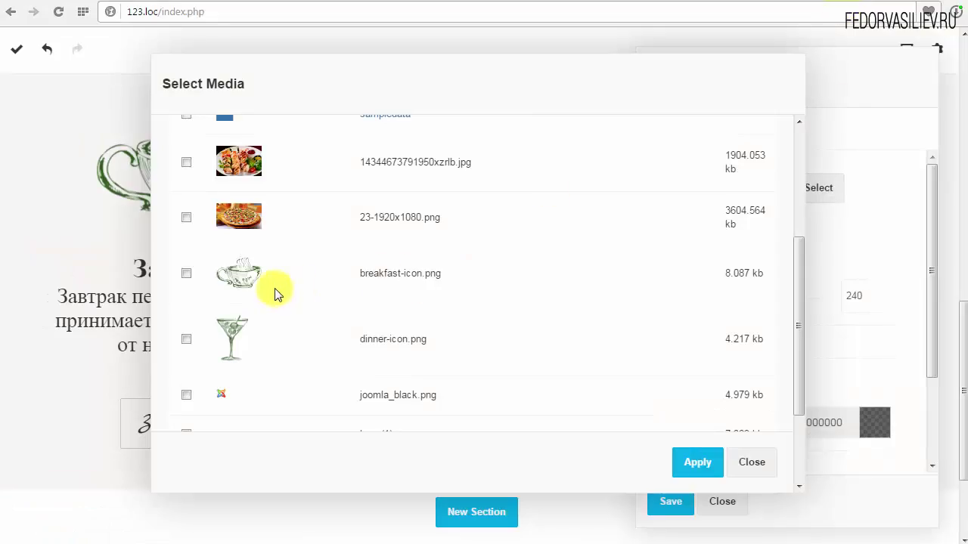
scroll(277, 292, "down", 3)
left_click(186, 352)
left_click(698, 462)
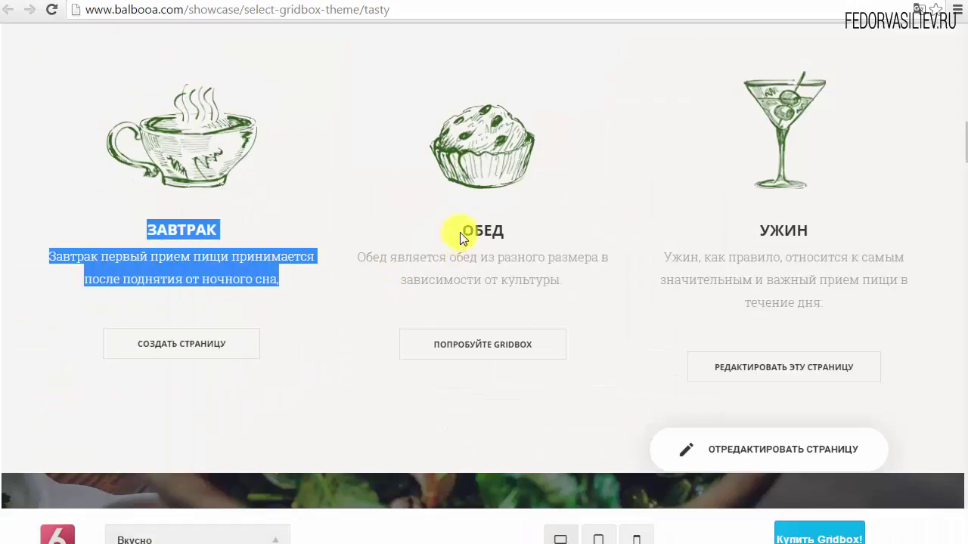
- Copy the lunch heading on Balbooa's Tasty demo page and change the middle column's caption heading to "Обед"
left_click_drag(461, 231, 508, 228)
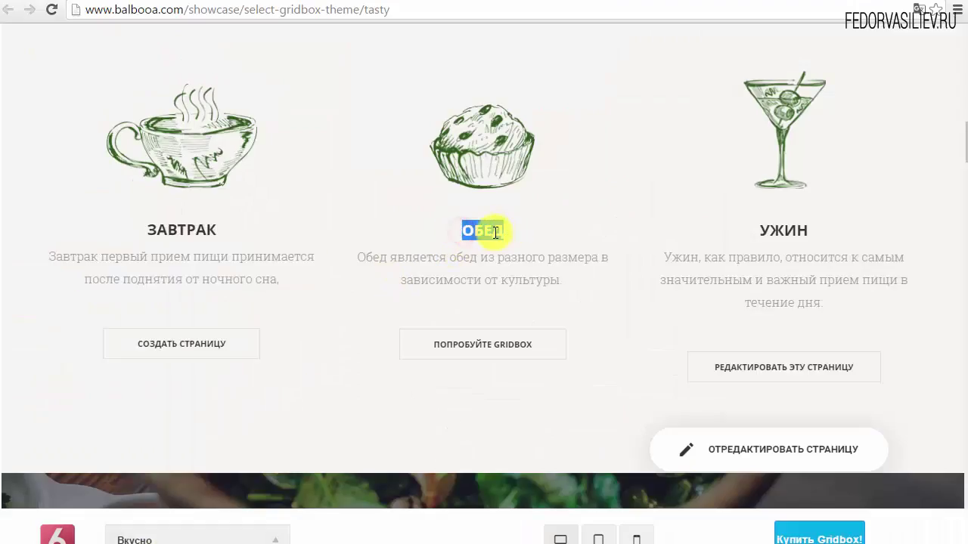
right_click(495, 231)
left_click(526, 276)
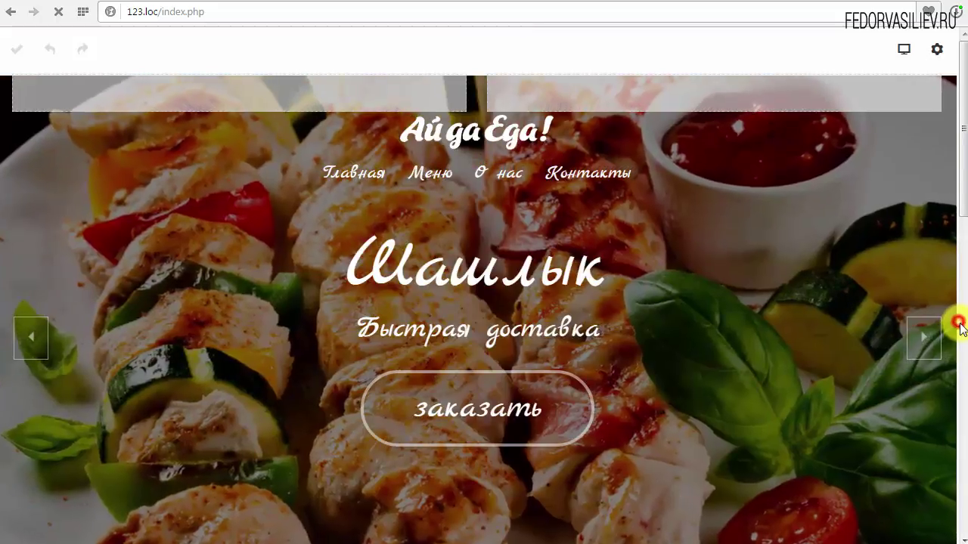
left_click(961, 324)
scroll(961, 366, "down", 3)
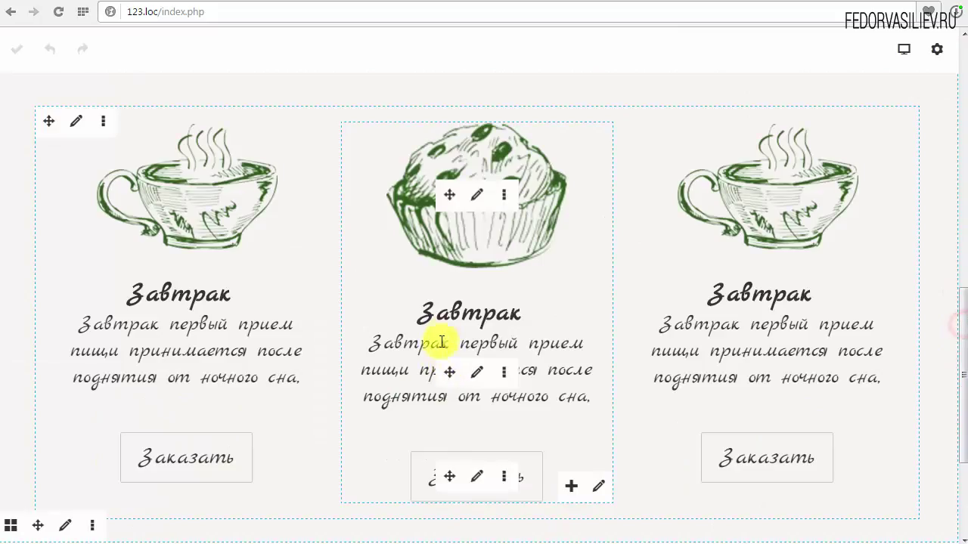
left_click(471, 371)
left_click_drag(227, 209, 163, 209)
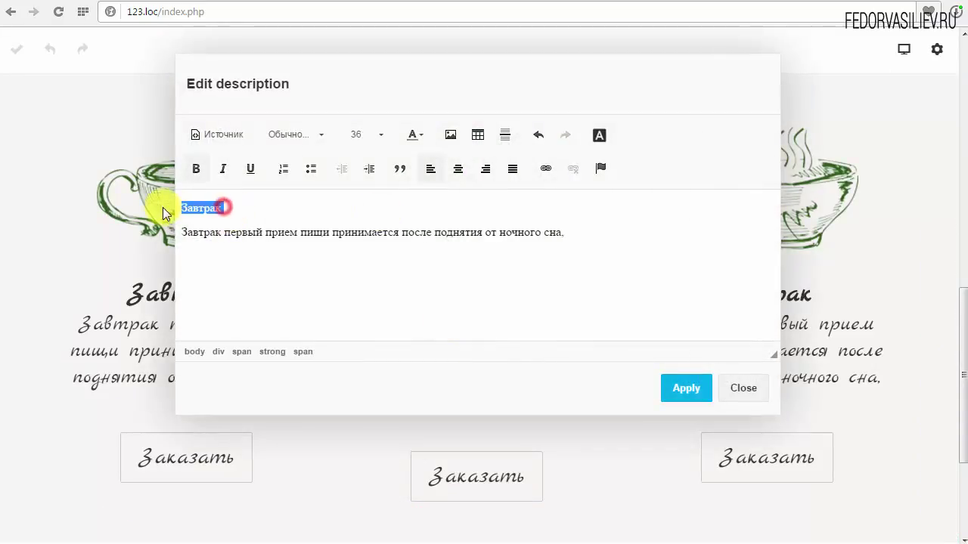
type("Обед")
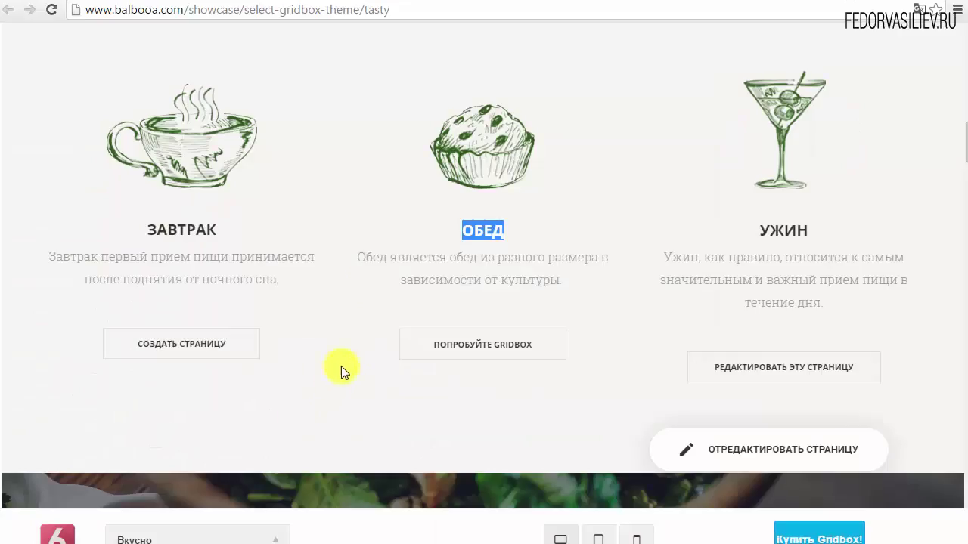
- Switch to the Tasty demo page and copy the description under its "Обед" heading
left_click_drag(357, 257, 559, 282)
key("ctrl+c")
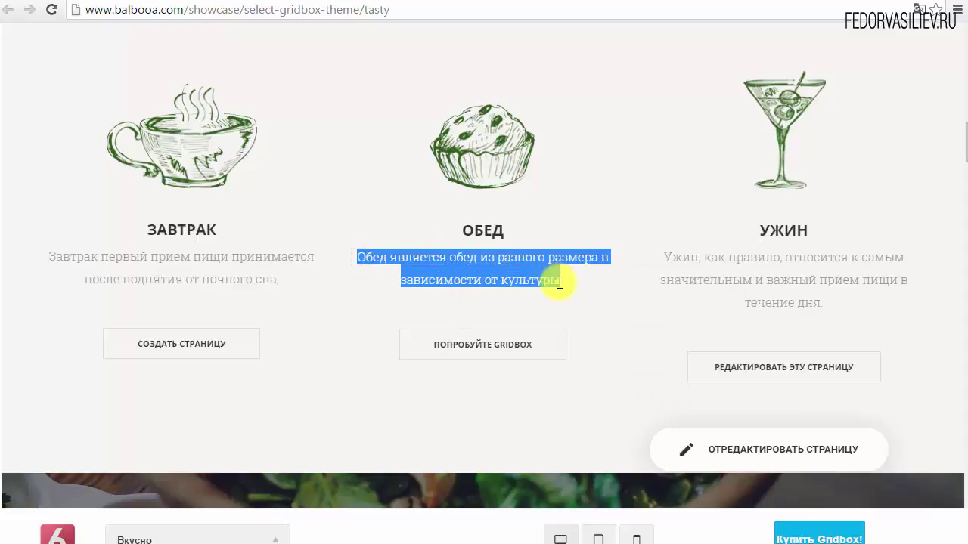
right_click(550, 282)
left_click(587, 297)
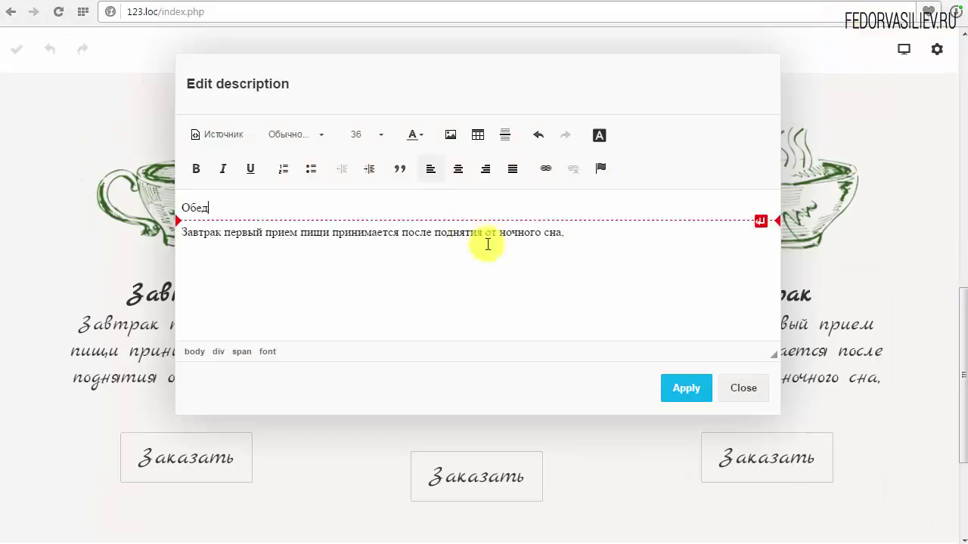
- Try to paste the copied lunch description over the middle caption's breakfast description, and undo the paste
left_click_drag(566, 233, 180, 235)
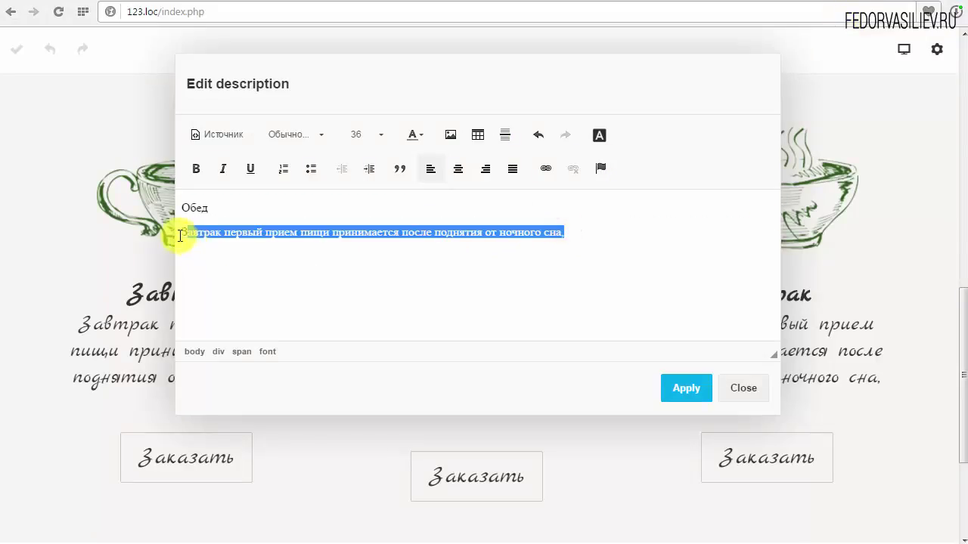
key("ctrl+v")
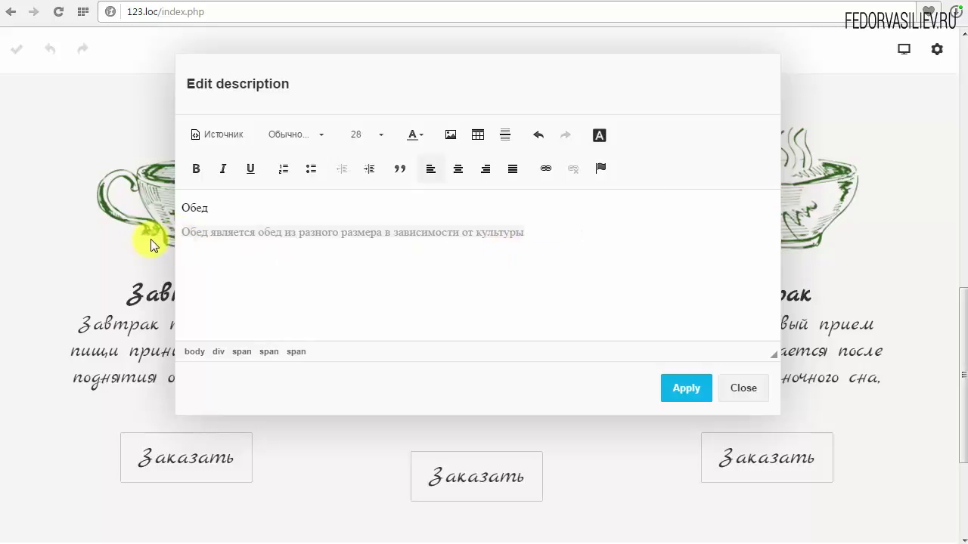
left_click(464, 232)
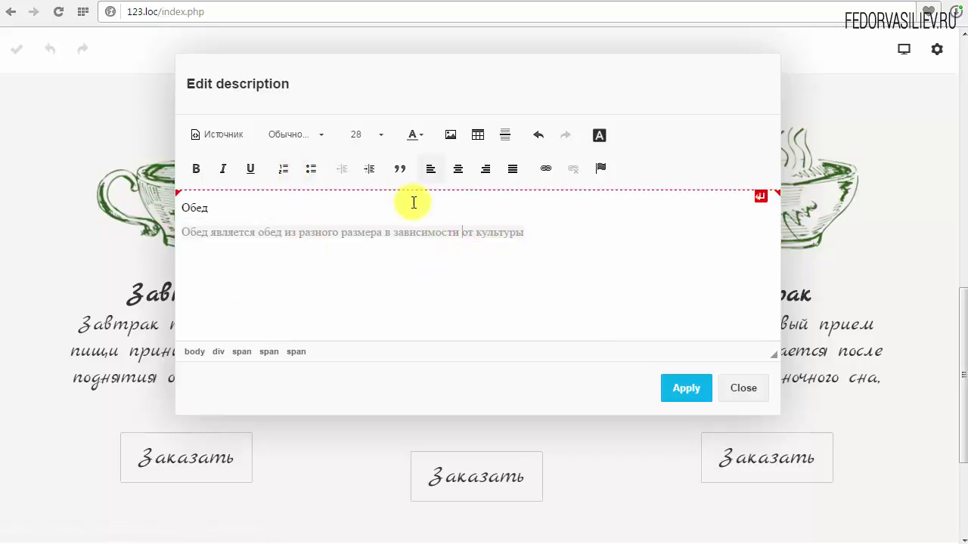
left_click(539, 135)
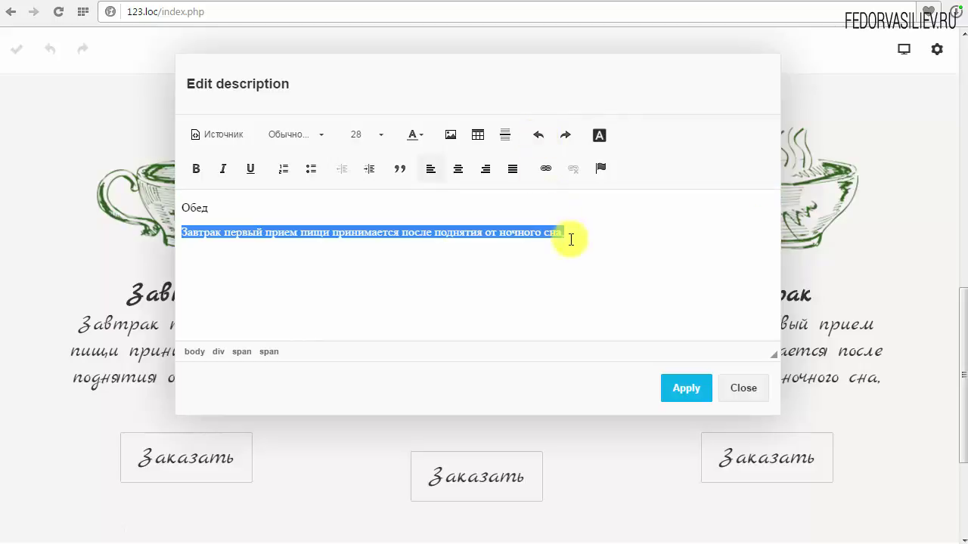
- Switch to Notepad, replace its contents with the lunch description, copy it as plain text and minimize the window
key("alt+Tab")
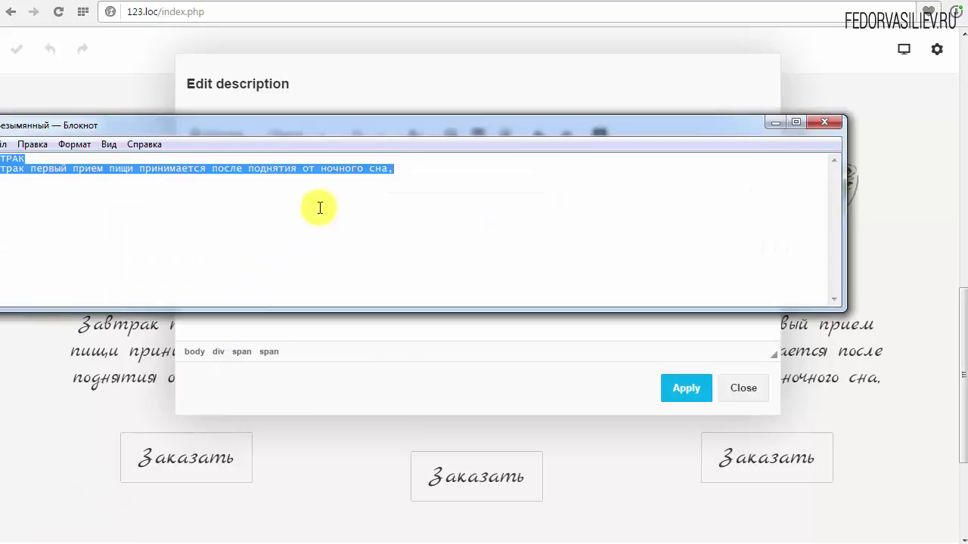
key("Delete")
right_click(284, 193)
left_click(328, 259)
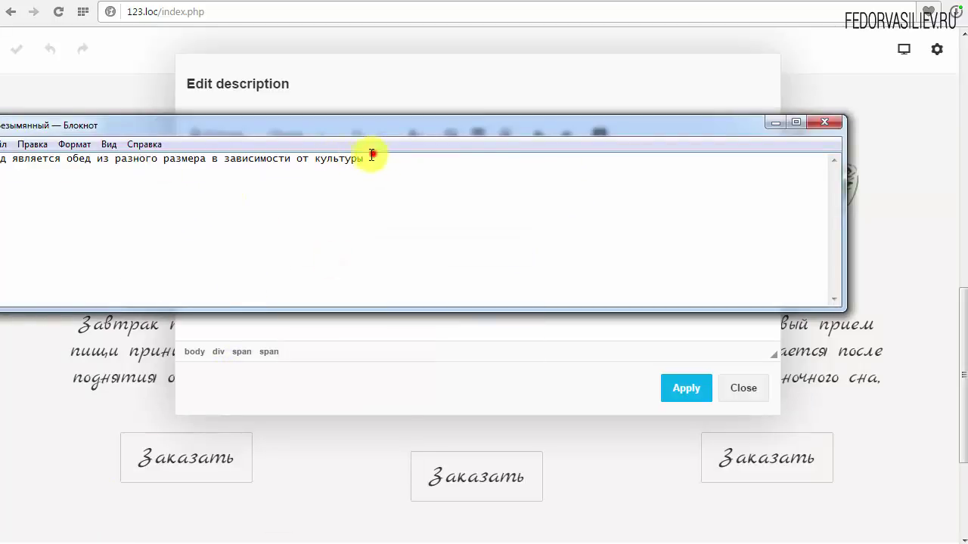
left_click_drag(369, 157, 3, 160)
right_click(3, 161)
left_click(46, 206)
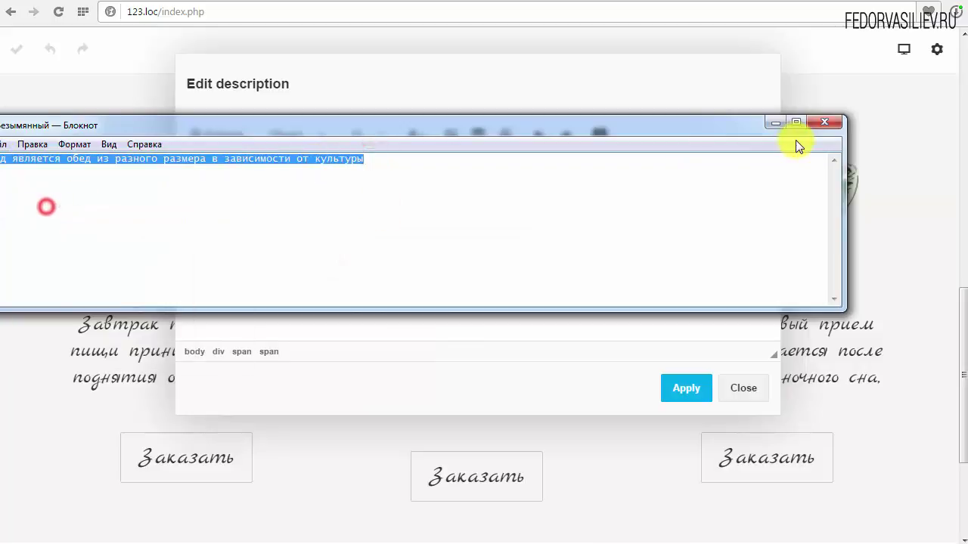
left_click(773, 123)
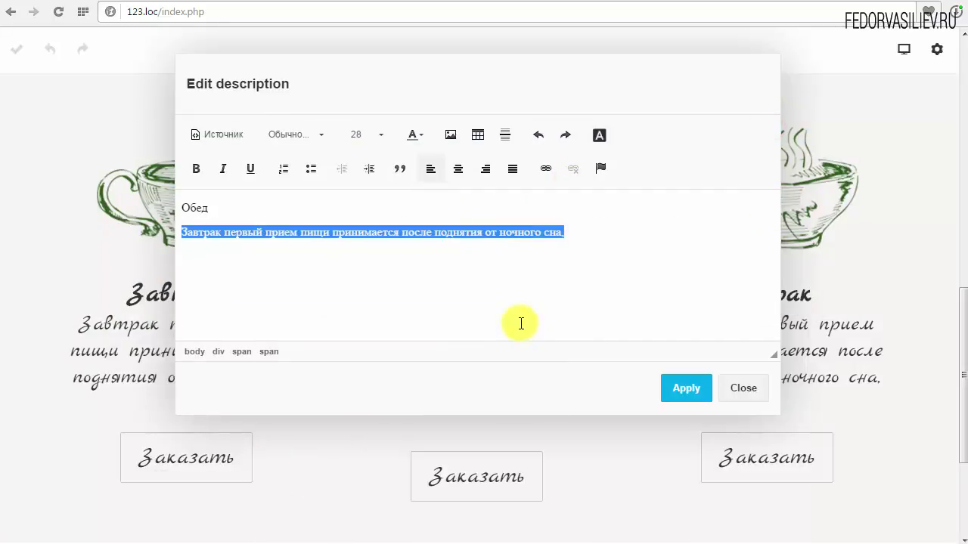
- Replace the middle caption's description with "Обед является обед из разного размера в зависимости от культуры" and make the "Обед" heading bold
key("ctrl+v")
left_click(699, 389)
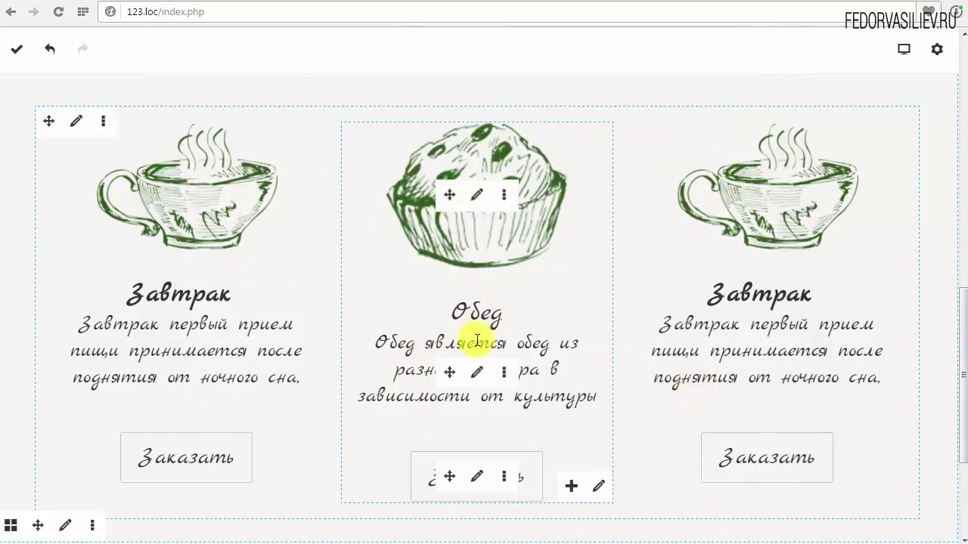
left_click(477, 372)
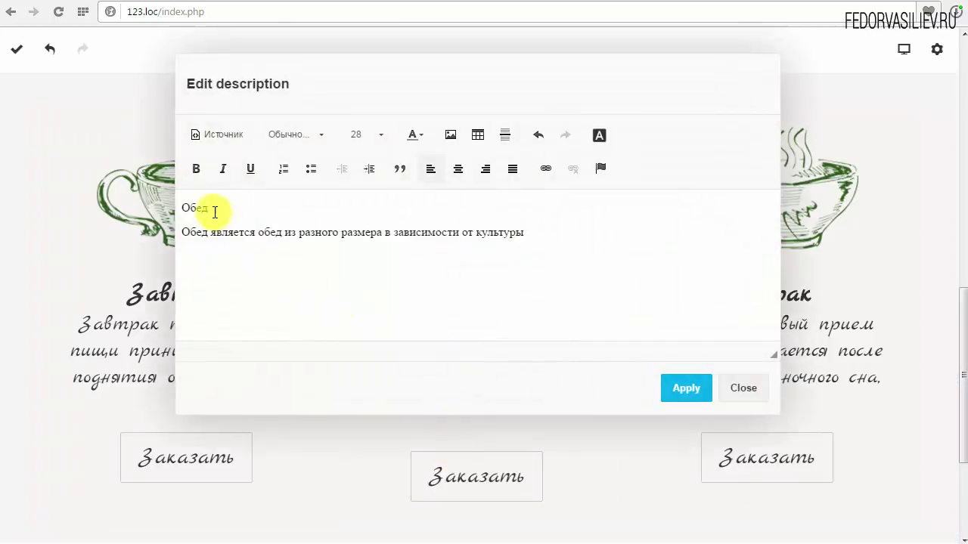
double_click(206, 208)
left_click(196, 169)
left_click(685, 387)
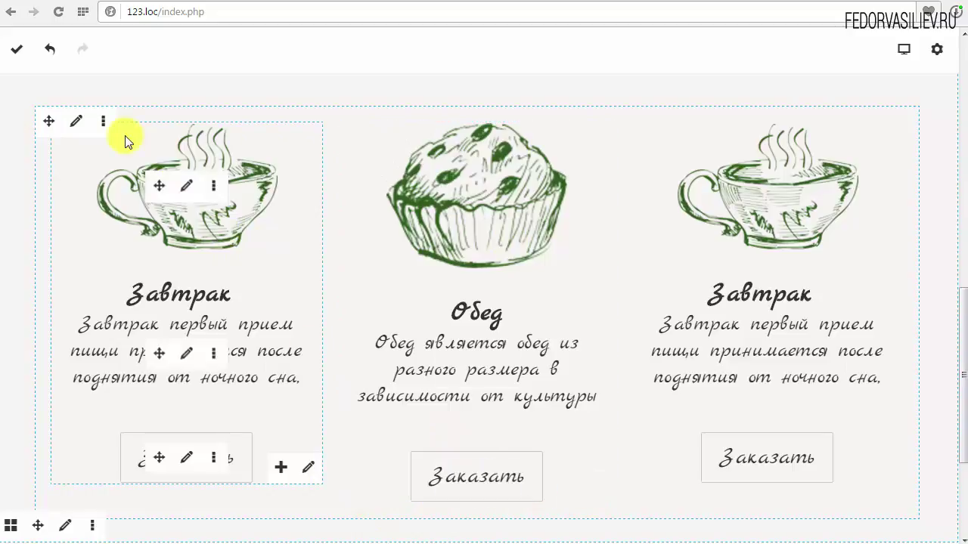
- Check the width of the first column's cup image in its image options
left_click(186, 185)
left_click(726, 185)
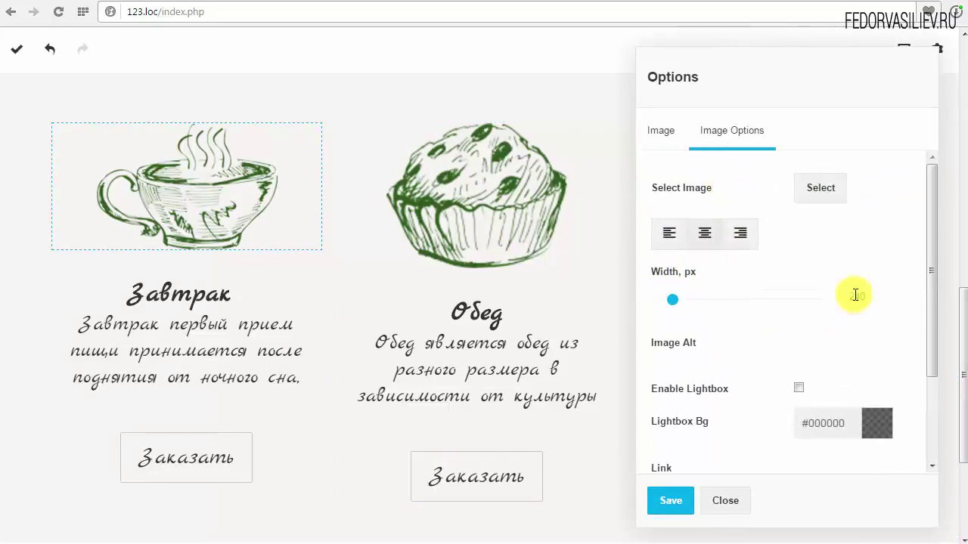
left_click(687, 514)
- Reduce the muffin image's width to 205 px so its column lines up with the breakfast column
left_click(482, 197)
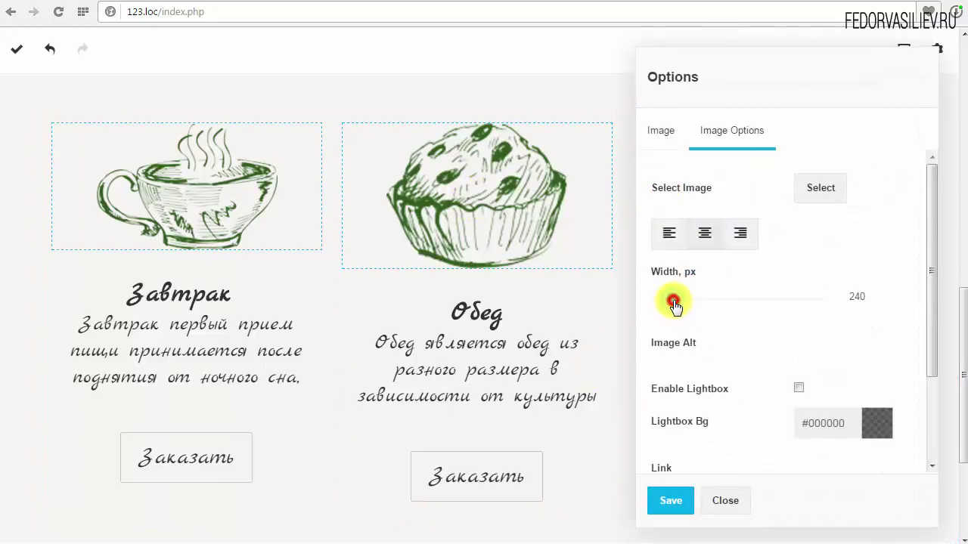
left_click_drag(673, 303, 674, 311)
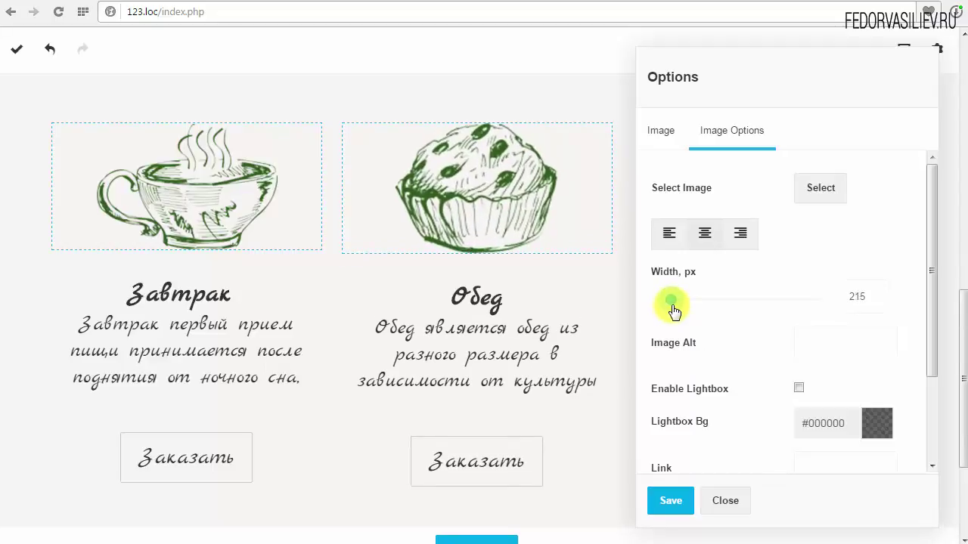
left_click(878, 302)
left_click(878, 303)
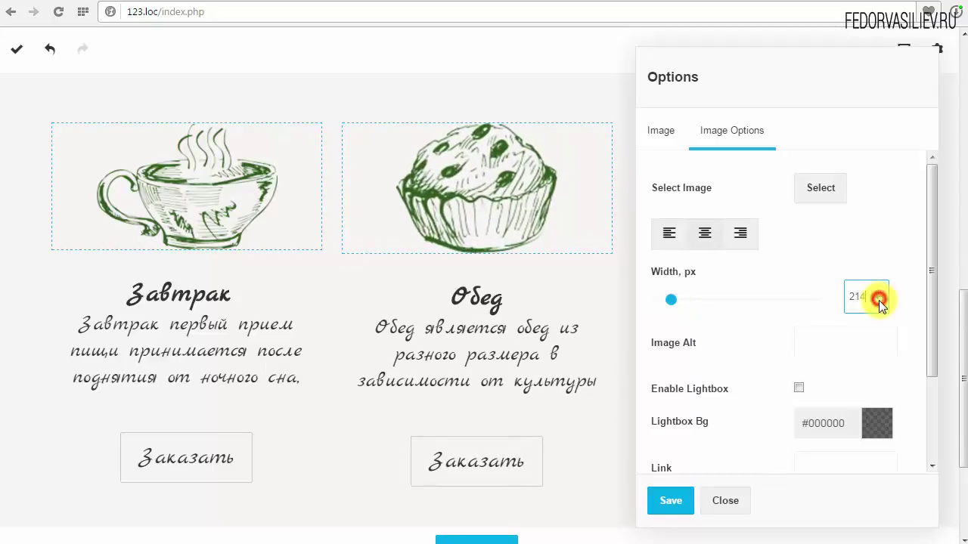
left_click(878, 303)
left_click(878, 302)
left_click(878, 302)
left_click(879, 302)
left_click(879, 303)
left_click(879, 302)
left_click(879, 302)
left_click(878, 302)
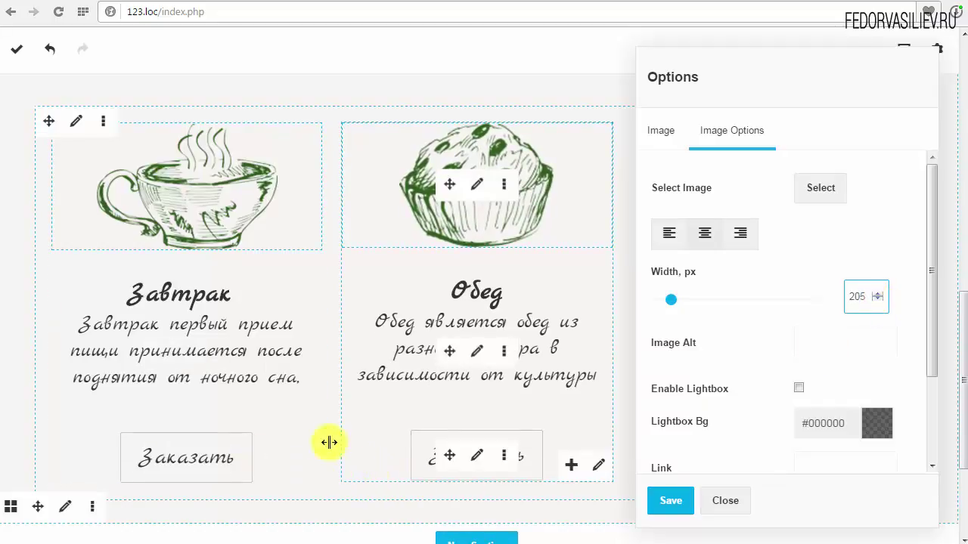
left_click(879, 295)
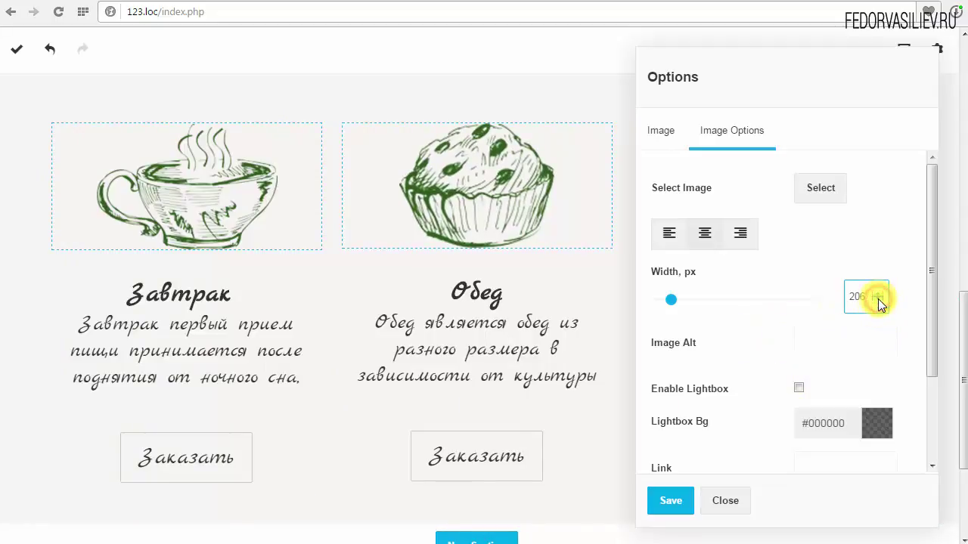
left_click(879, 303)
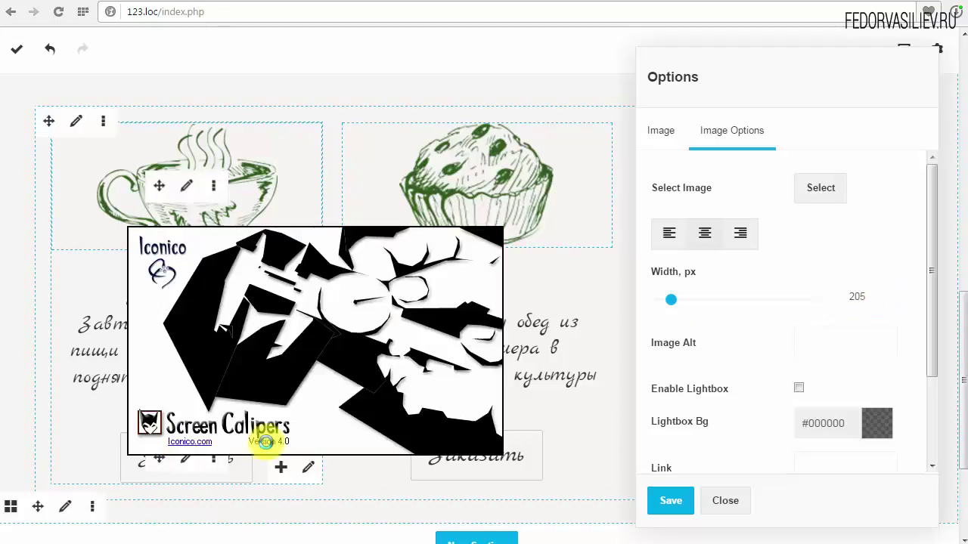
- Place the Screen Calipers beneath the first two order buttons and widen them to about 578 px to check that the buttons are level
left_click(311, 190)
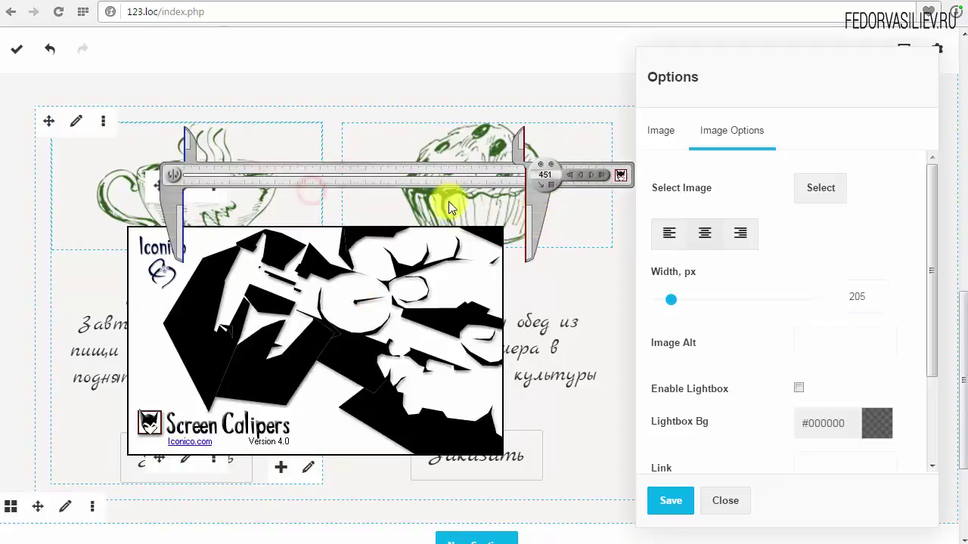
left_click_drag(443, 177, 402, 500)
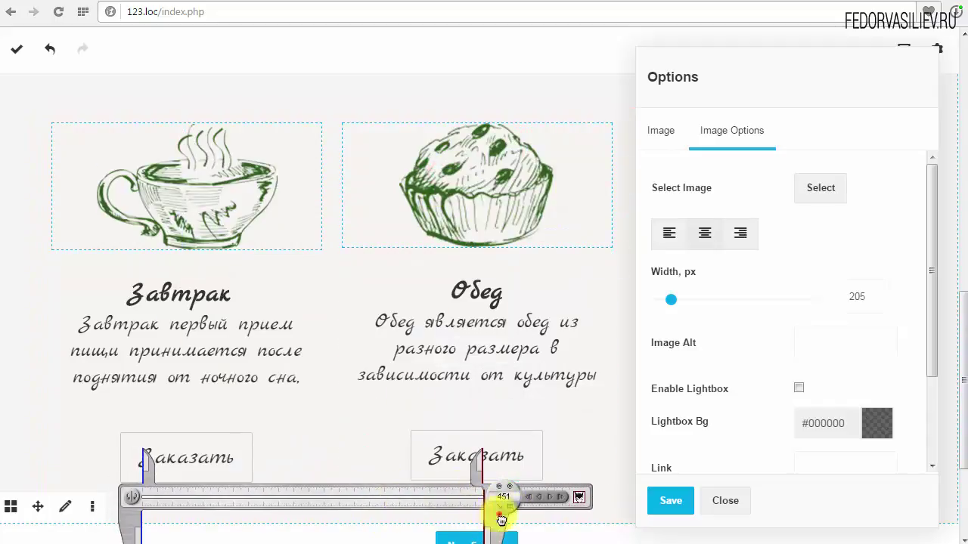
left_click_drag(496, 514, 586, 514)
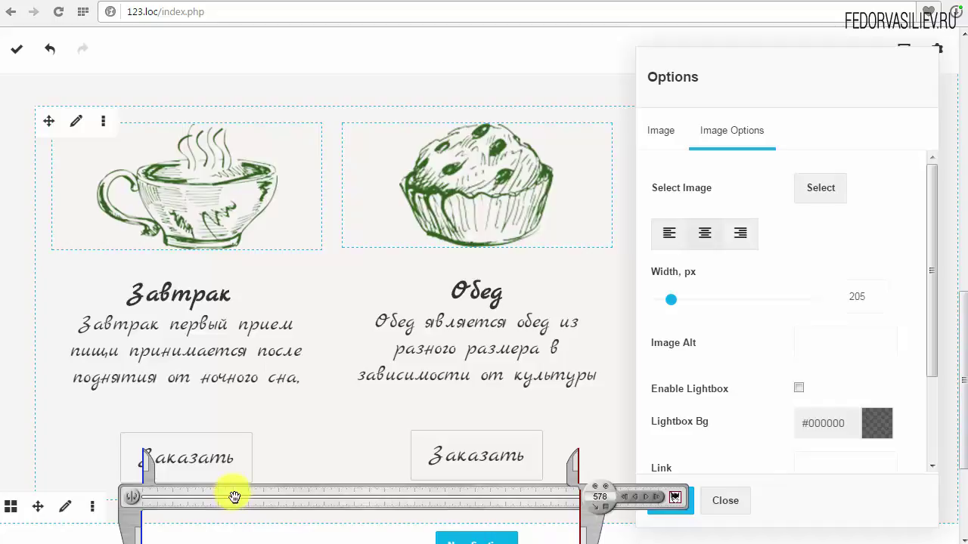
left_click_drag(235, 497, 244, 498)
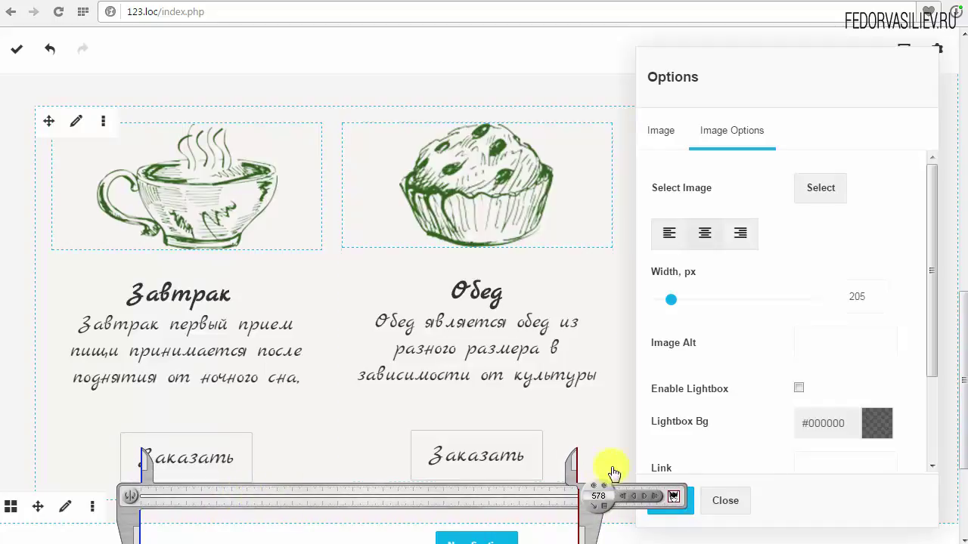
- Set the muffin image's width to 208 px to level the order buttons, close the calipers and save the image options
left_click(875, 296)
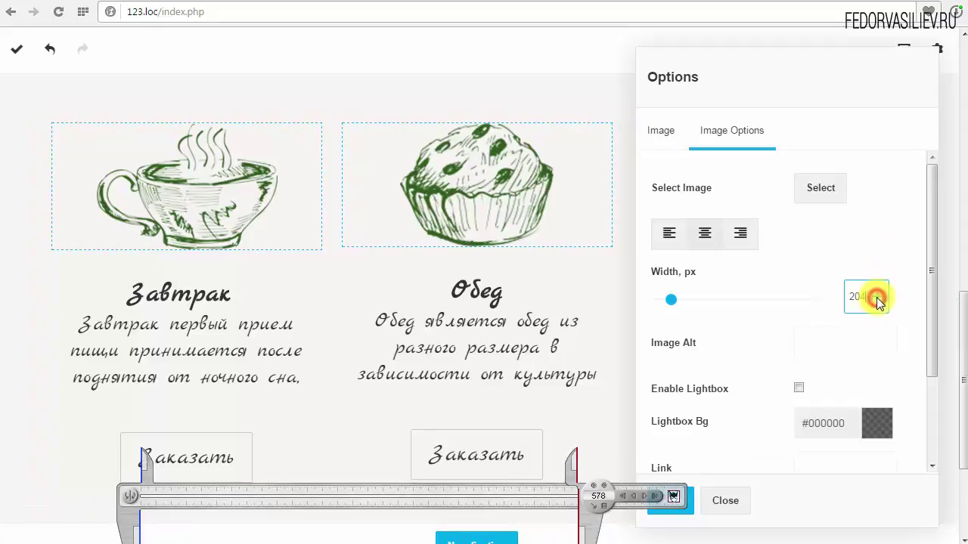
left_click(877, 296)
left_click(878, 293)
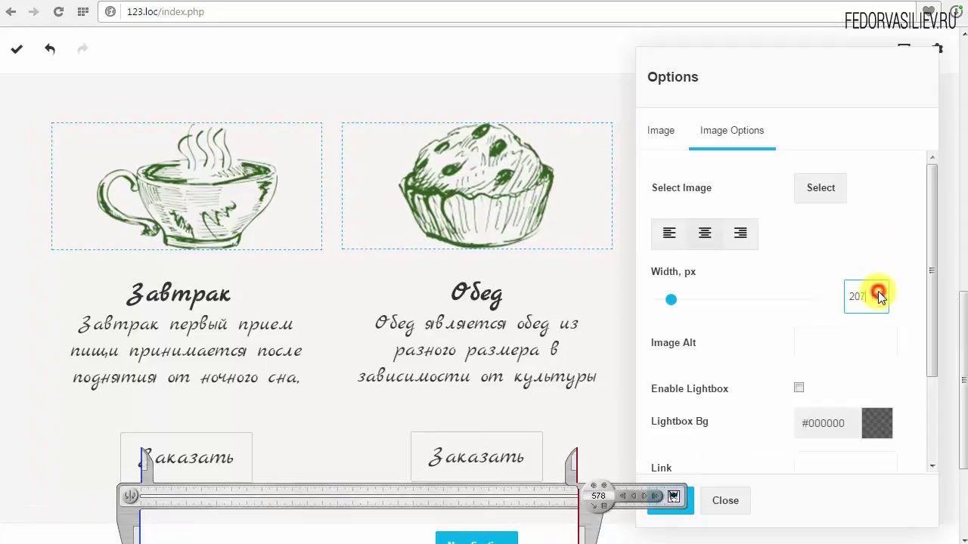
left_click(879, 294)
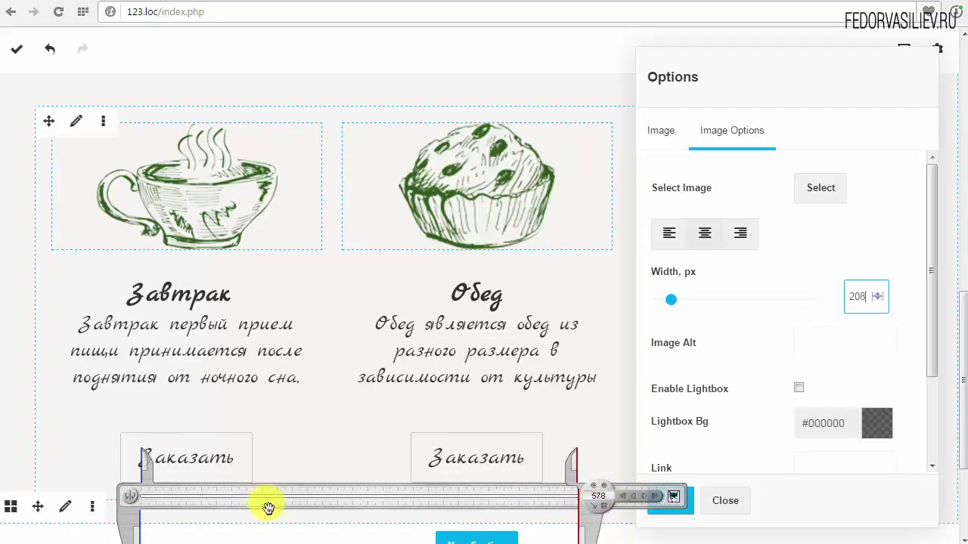
left_click_drag(268, 508, 254, 309)
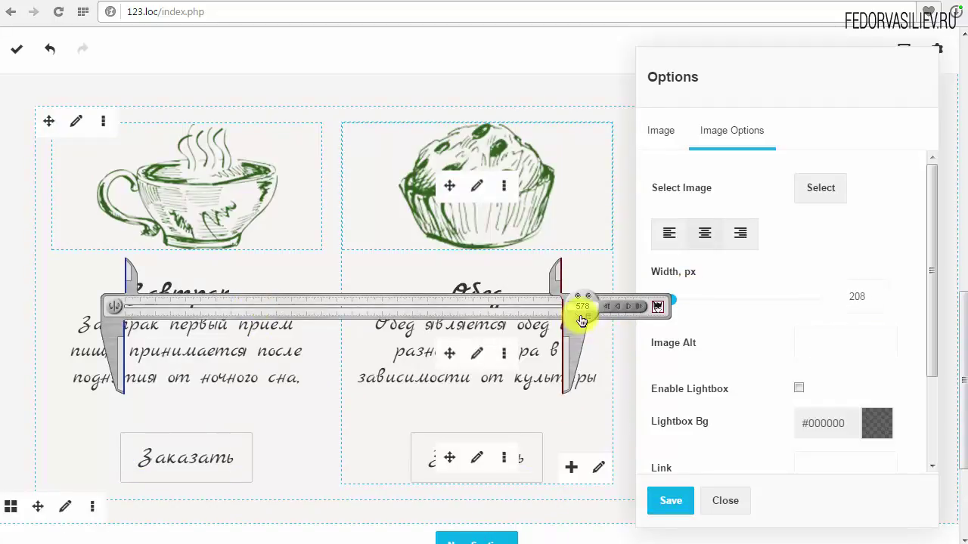
left_click(581, 320)
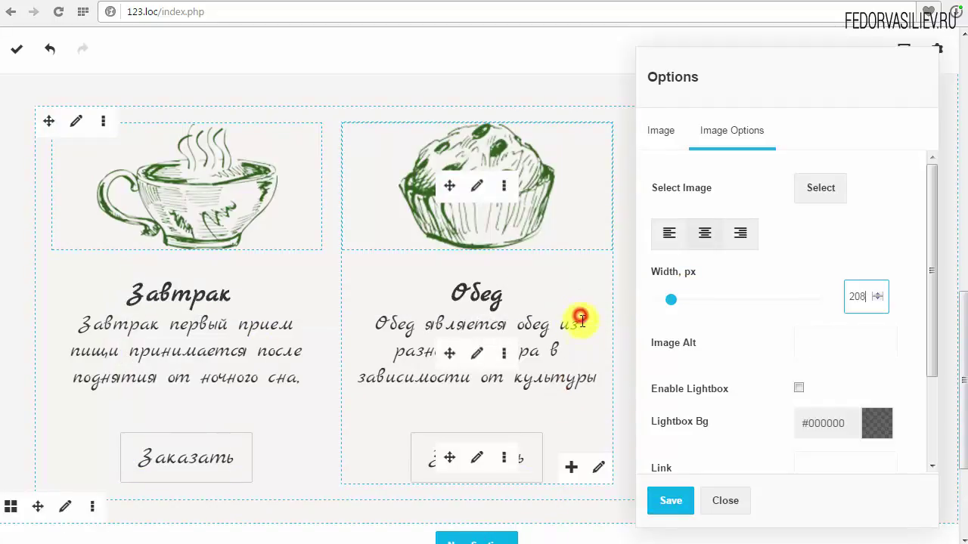
left_click(669, 502)
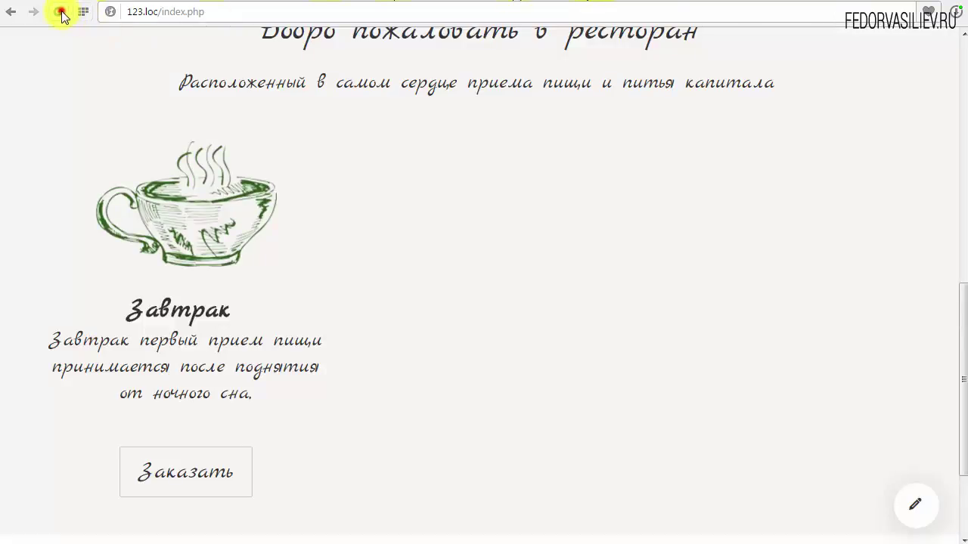
- Reload the published page and examine the three meal columns, their captions and the spacing below the welcome subtitle
left_click(59, 12)
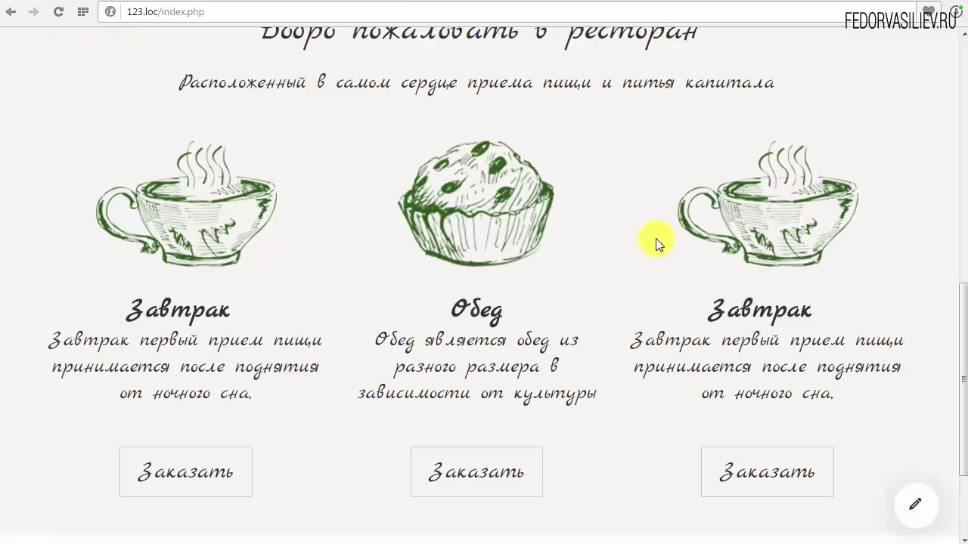
mouse_move(962, 323)
left_mouse_down()
mouse_move(961, 382)
mouse_move(960, 214)
mouse_move(960, 329)
left_mouse_up()
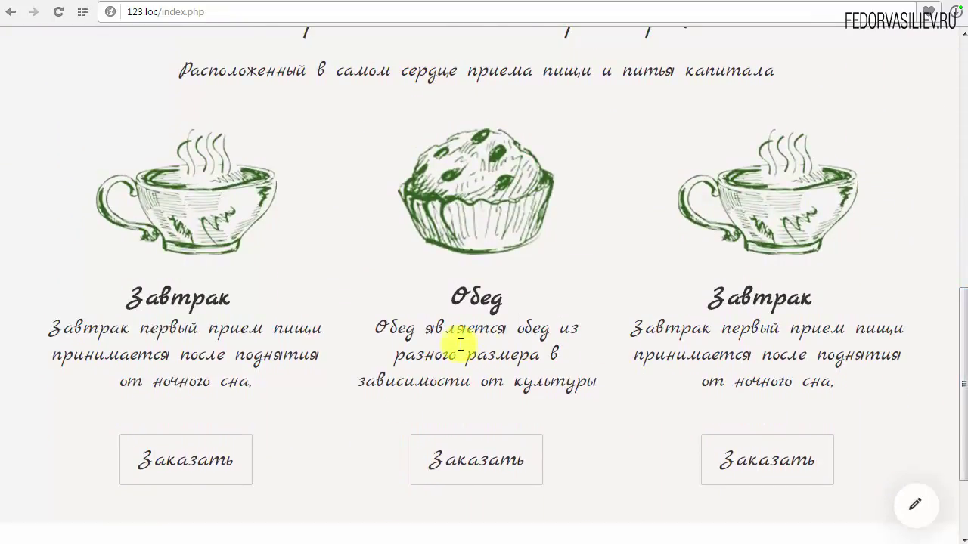
left_click_drag(202, 335, 225, 355)
left_click(498, 382)
left_click_drag(501, 383, 394, 353)
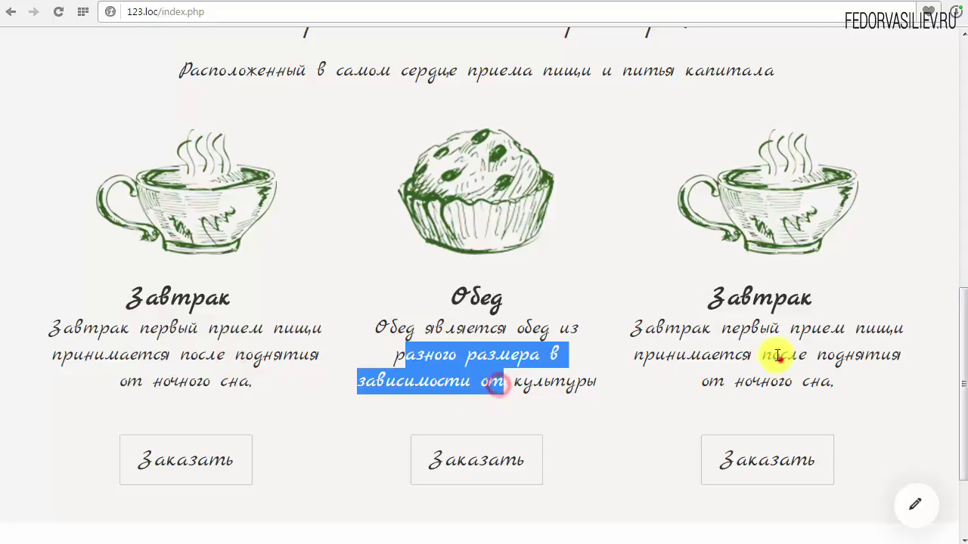
left_click_drag(702, 328, 779, 355)
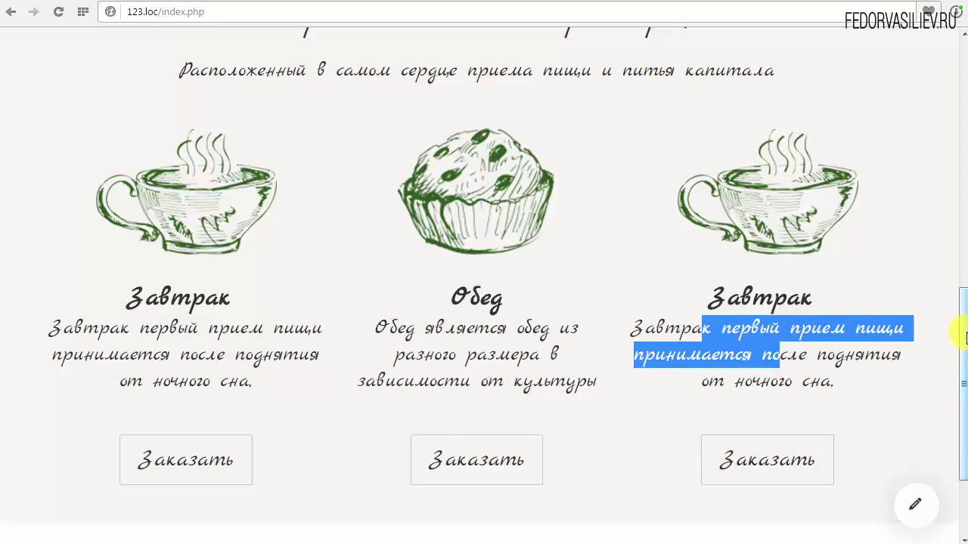
scroll(951, 207, "up", 2)
left_click_drag(194, 223, 499, 227)
left_click_drag(267, 224, 401, 224)
left_click_drag(963, 310, 962, 339)
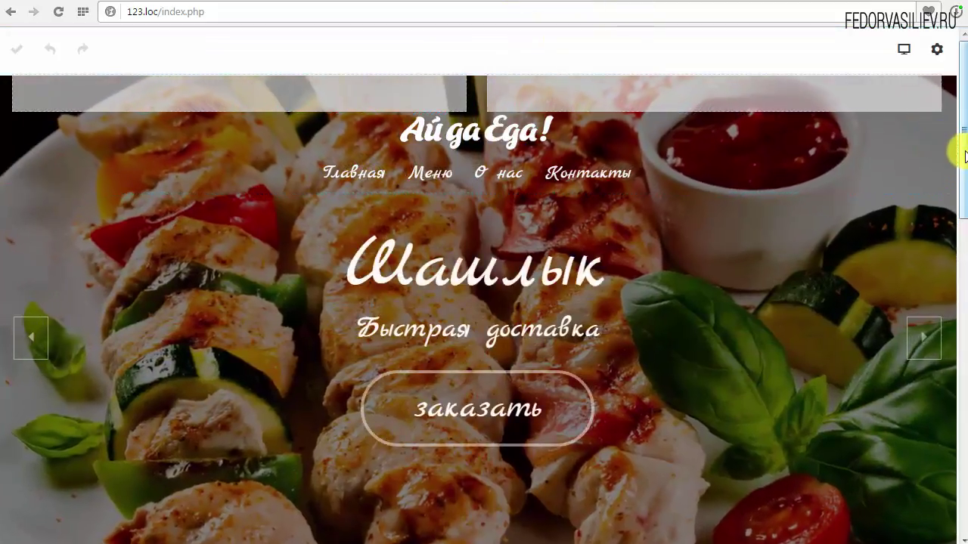
- Set the bottom margin of the column holding the welcome heading to 81 px and save the column options
left_click_drag(957, 151, 942, 279)
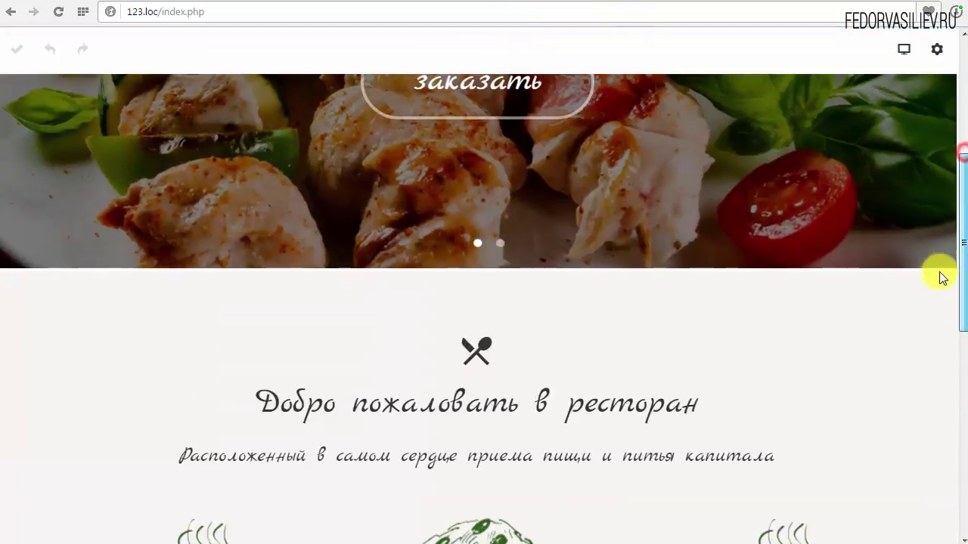
scroll(940, 317, "down", 3)
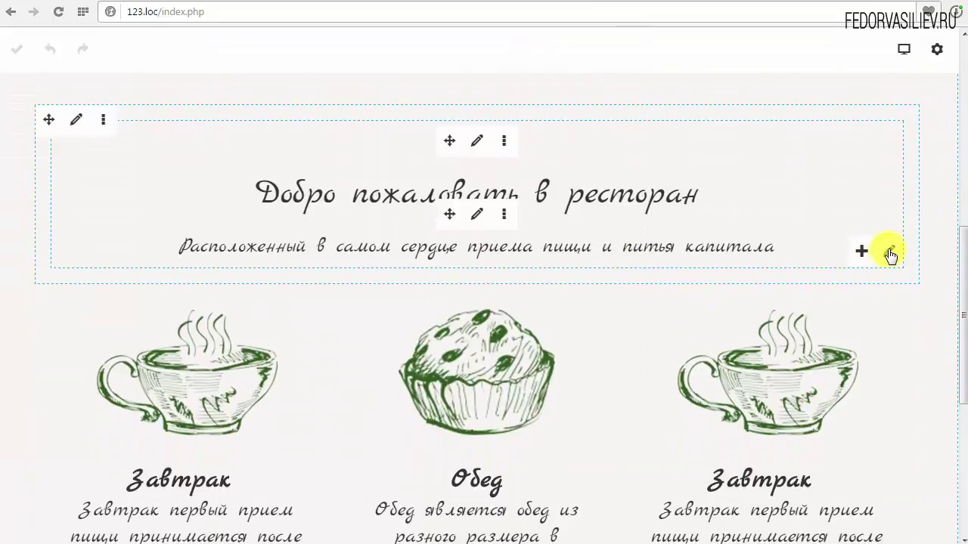
left_click(890, 252)
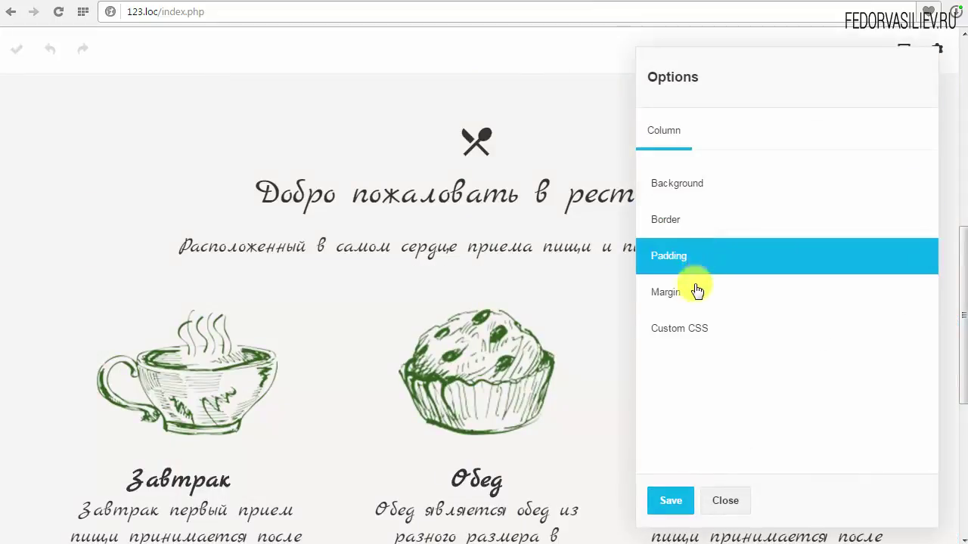
left_click(697, 292)
left_click_drag(665, 282, 679, 287)
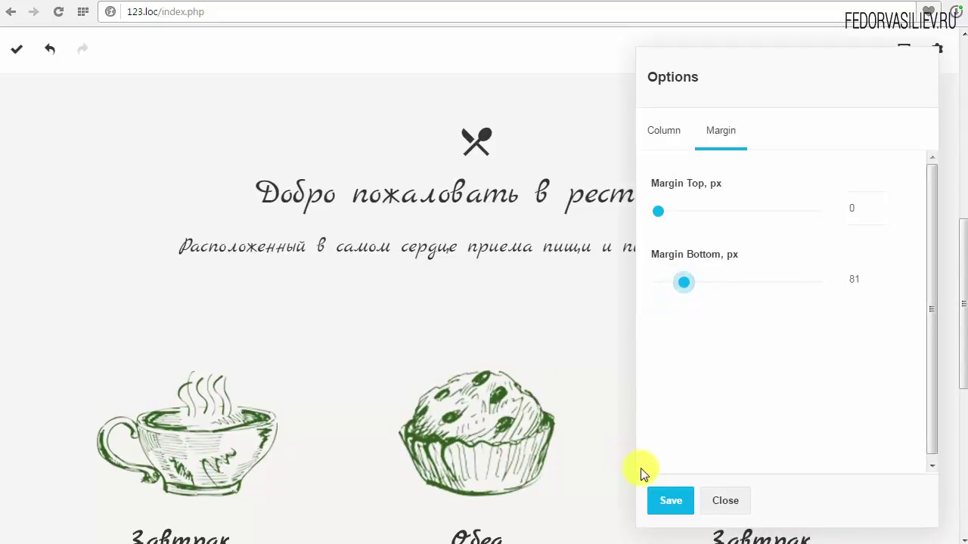
left_click(670, 499)
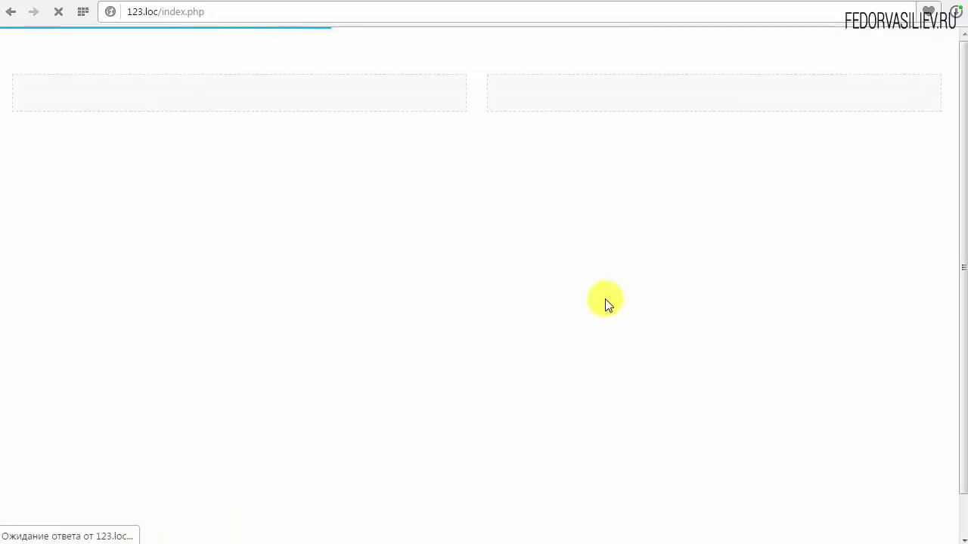
- Increase the bottom padding of the welcome section below the order buttons and save the section options
scroll(954, 450, "down", 5)
scroll(955, 446, "down", 1)
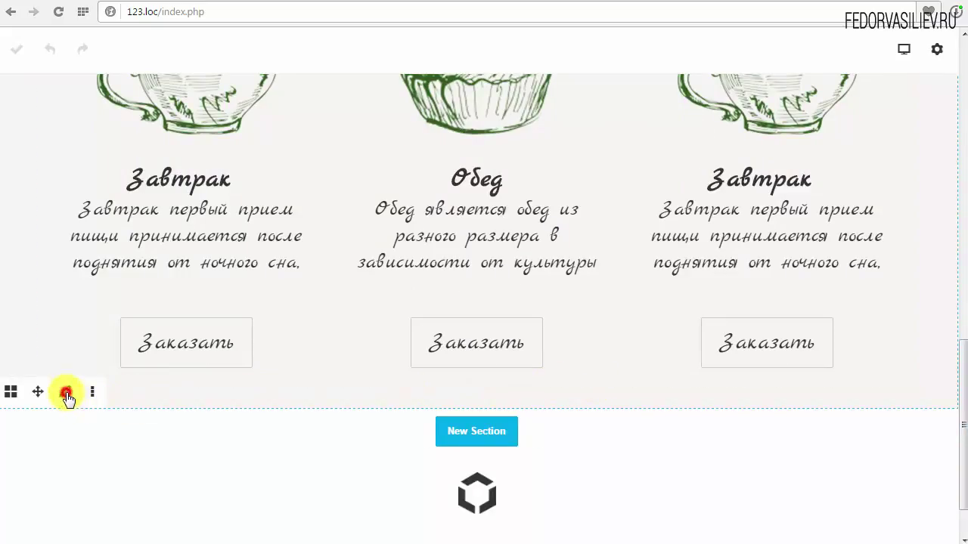
left_click(66, 393)
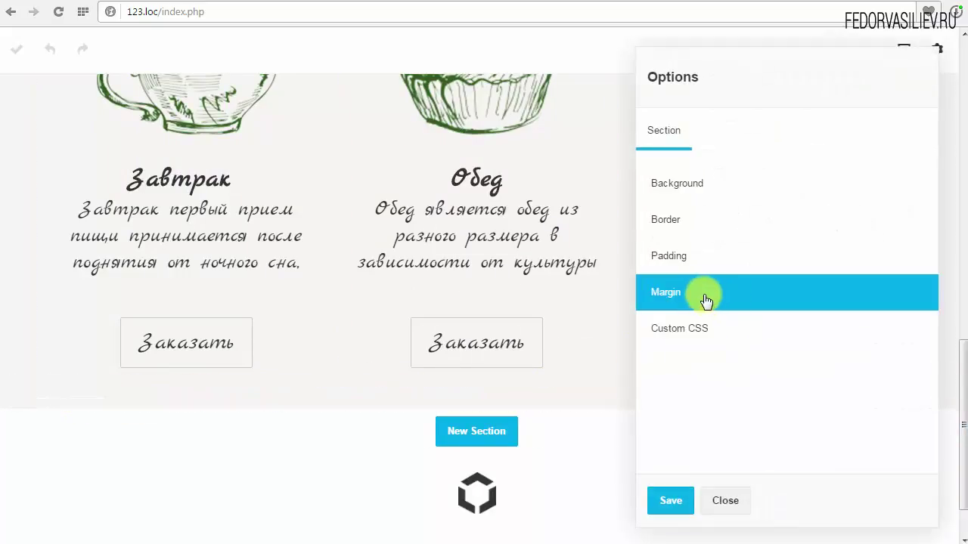
left_click(686, 259)
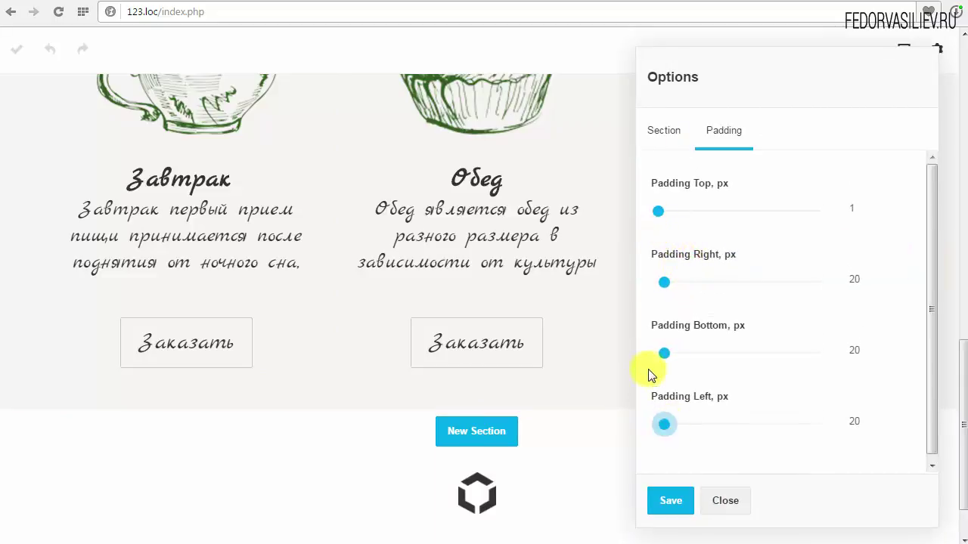
left_click_drag(663, 359, 694, 360)
left_click(672, 500)
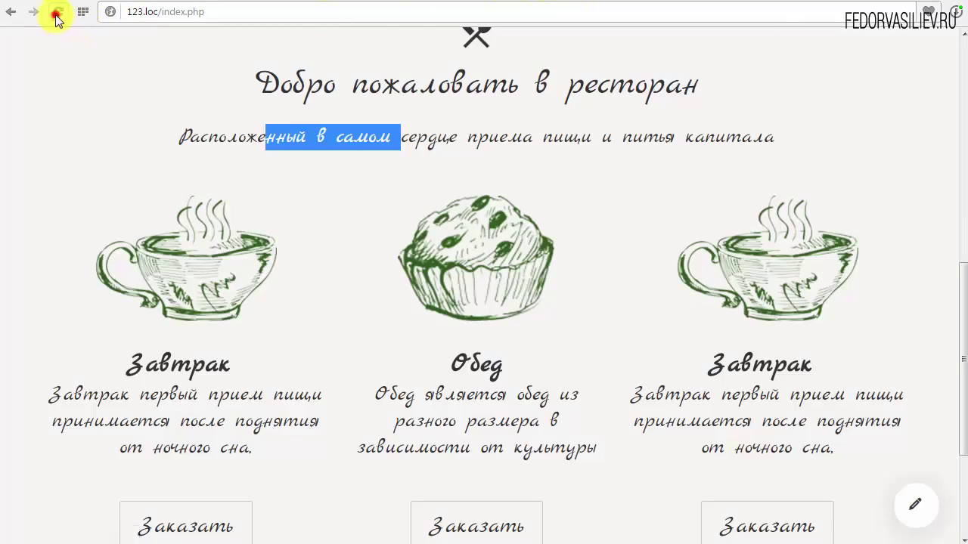
- Reload the published page and review the welcome section's new spacing and the meal captions in each column
left_click(56, 15)
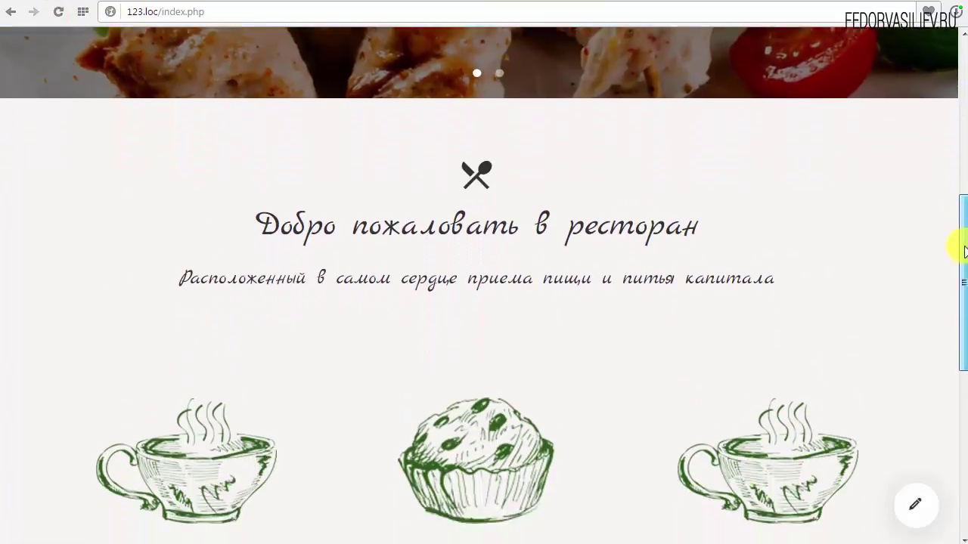
left_click_drag(964, 252, 957, 335)
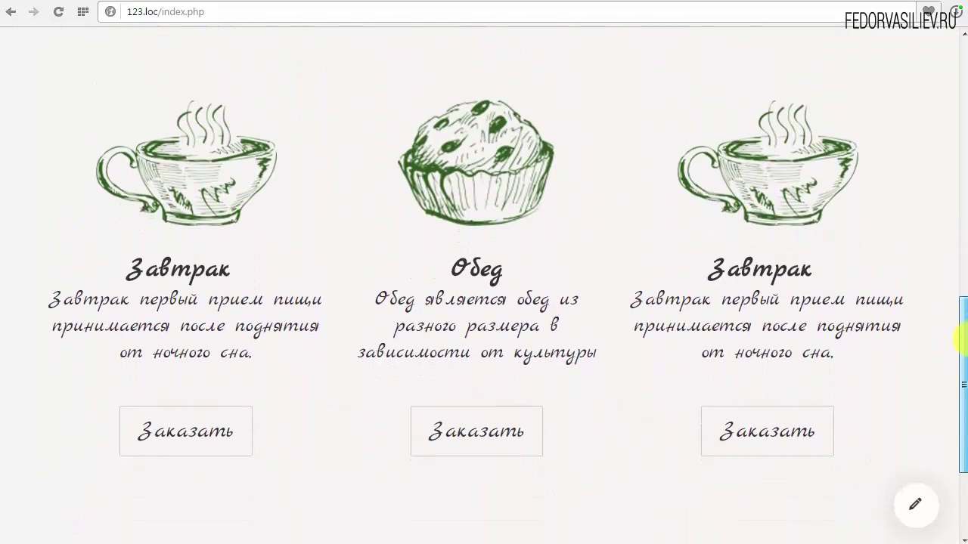
left_click_drag(529, 346, 436, 291)
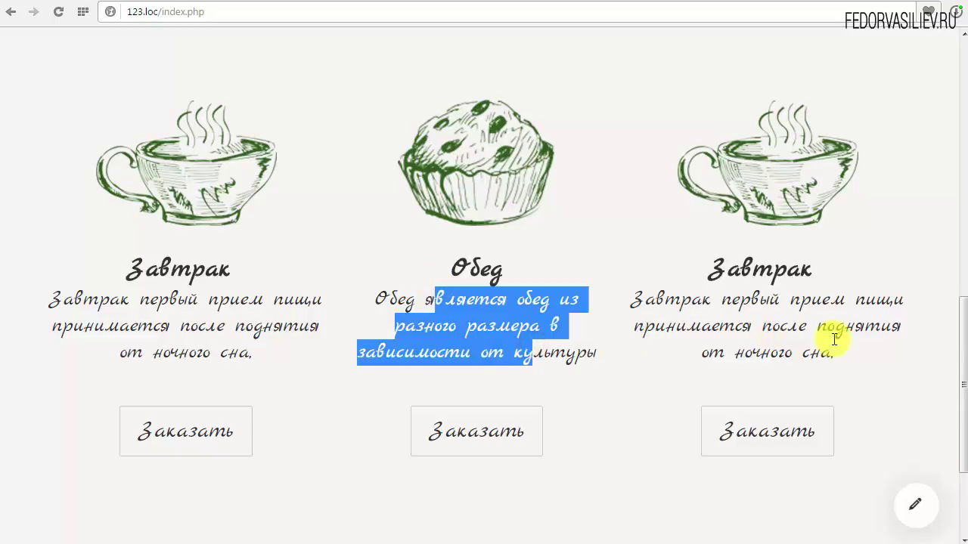
left_click(931, 354)
mouse_move(957, 382)
left_mouse_down()
mouse_move(958, 349)
mouse_move(958, 374)
left_mouse_up()
left_click_drag(745, 297, 825, 385)
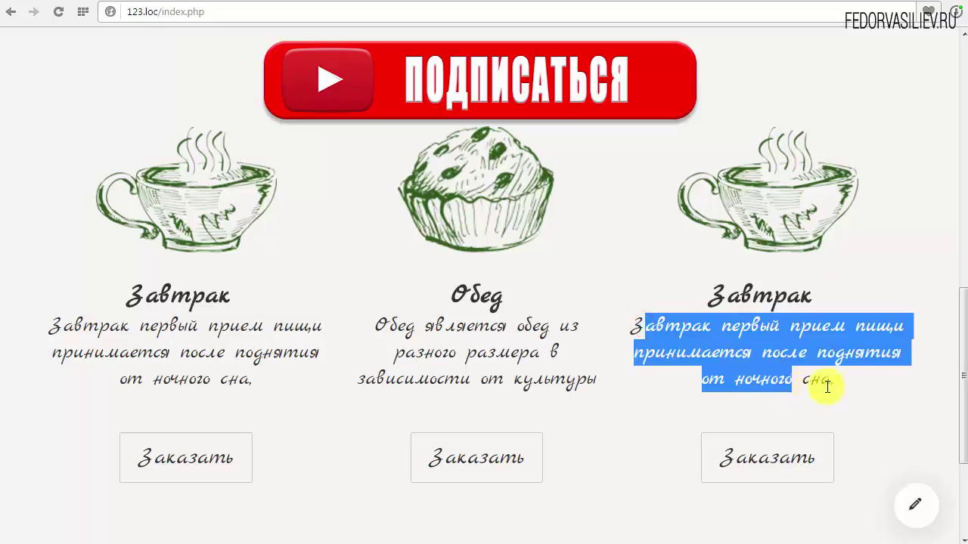
left_click(733, 325)
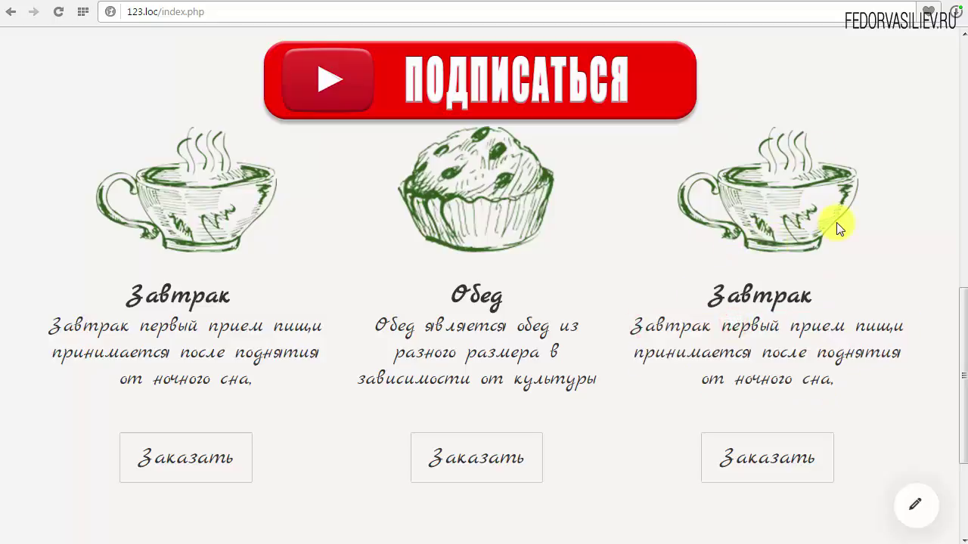
scroll(886, 240, "up", 1)
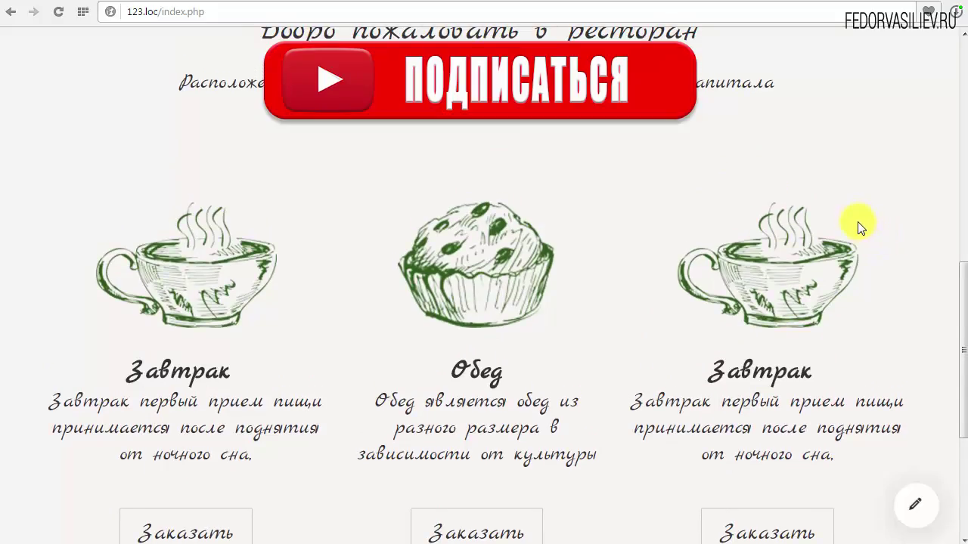
scroll(860, 227, "down", 1)
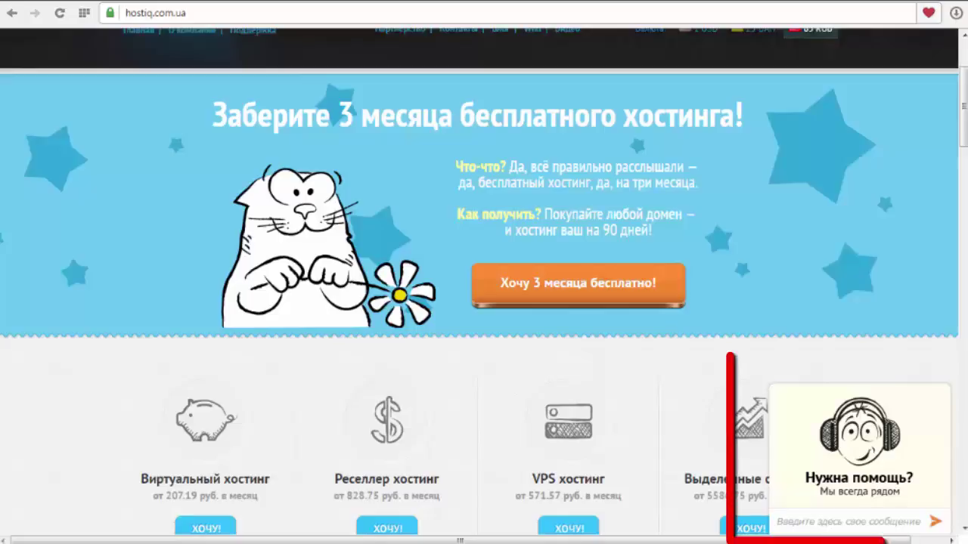
- On hostiq.com.ua, open and minimize the support chat, and look through the virtual hosting plans and features
left_click(853, 478)
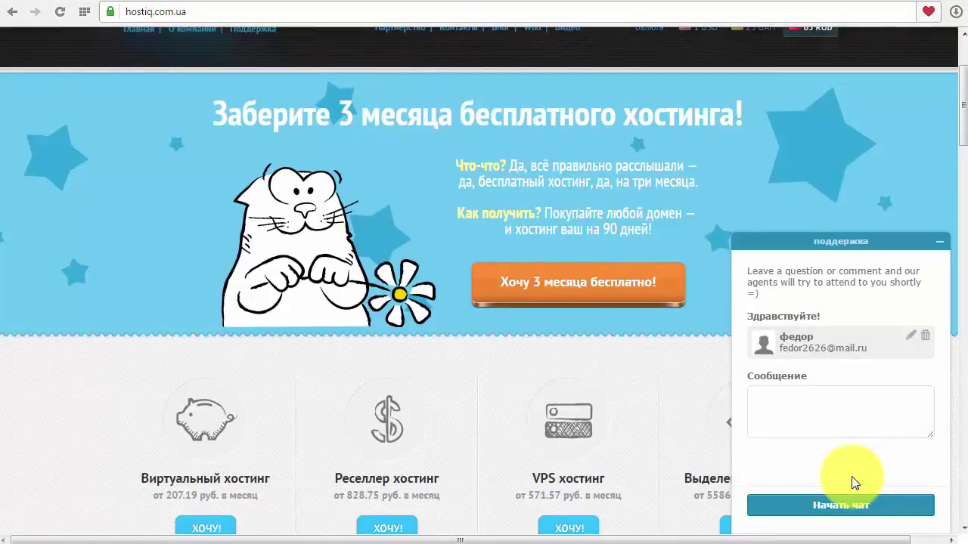
left_click(940, 241)
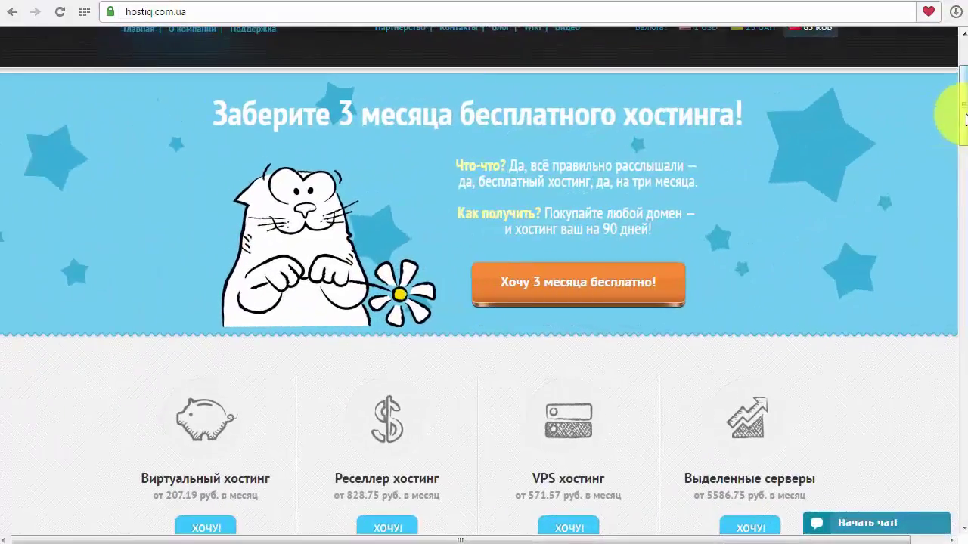
scroll(966, 135, "down", 1)
mouse_move(966, 135)
left_mouse_down()
mouse_move(966, 160)
mouse_move(964, 119)
left_mouse_up()
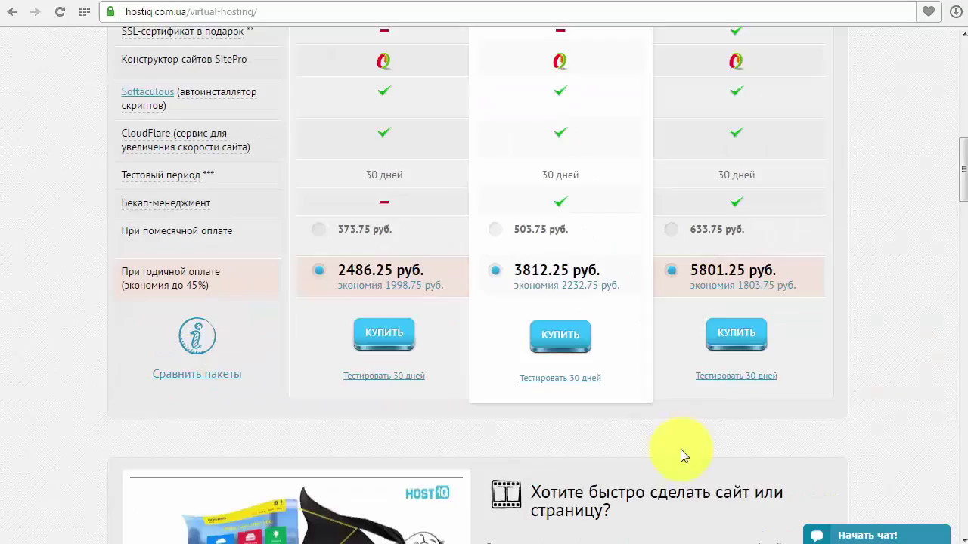
scroll(681, 461, "down", 8)
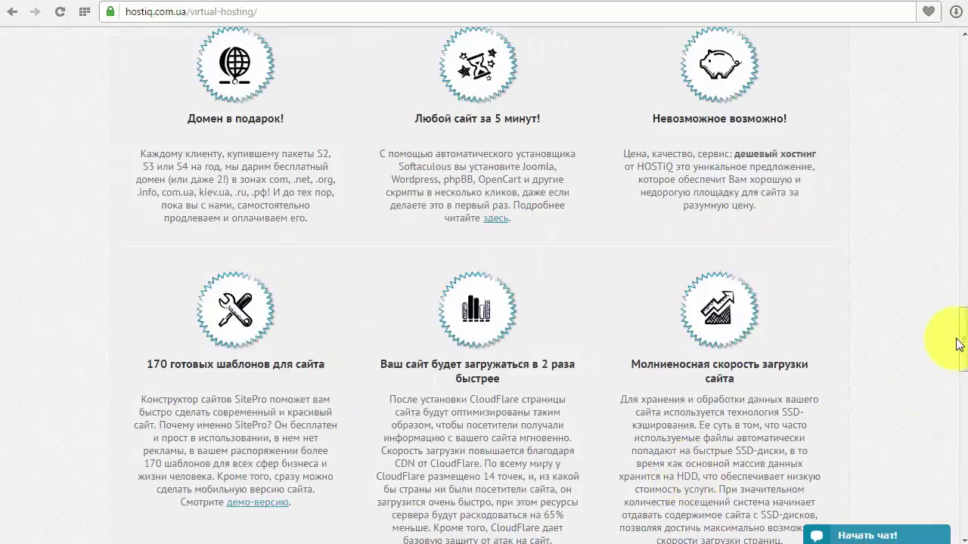
left_click_drag(957, 344, 709, 490)
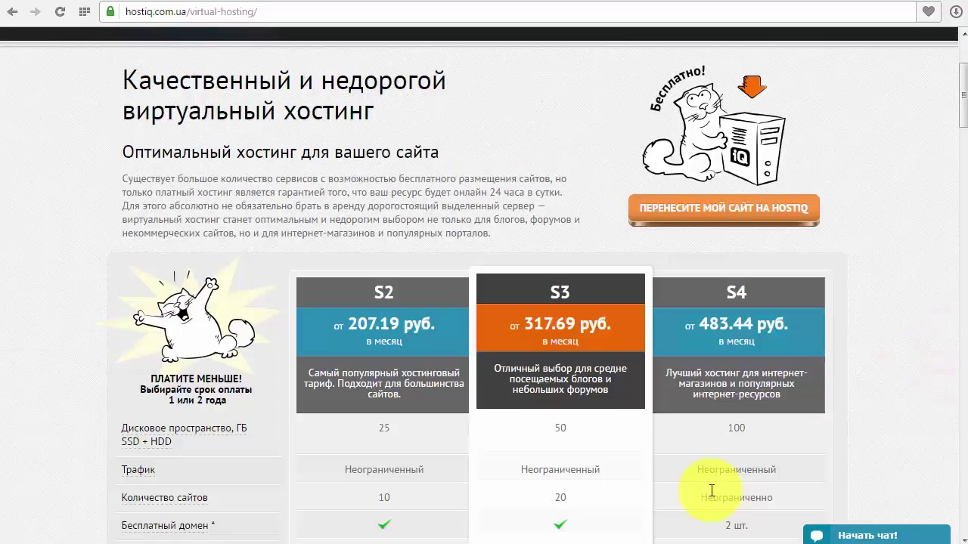